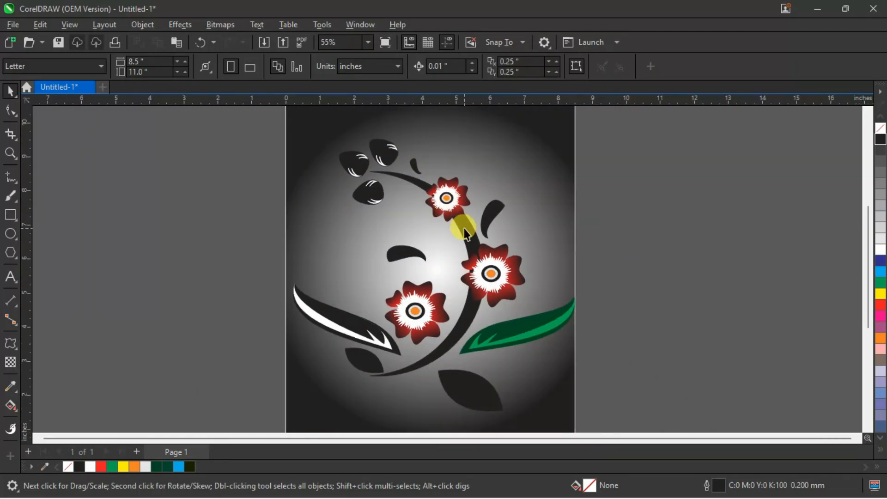
Step: Move the whole floral artwork, including its gradient background, off the page into the empty area beside it
{"action": "scroll", "coordinate": [464, 229], "scroll_direction": "up", "scroll_amount": 1}
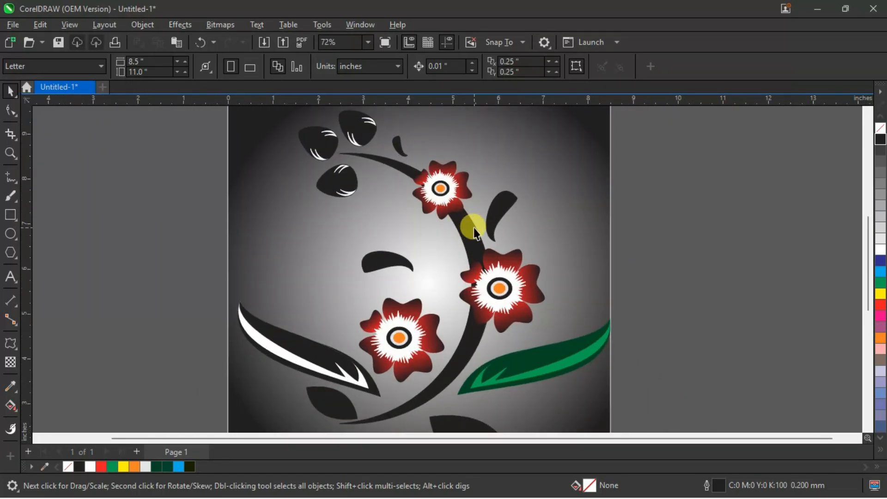
{"action": "scroll", "coordinate": [473, 227], "scroll_direction": "up", "scroll_amount": 2}
{"action": "scroll", "coordinate": [473, 227], "scroll_direction": "down", "scroll_amount": 2}
{"action": "scroll", "coordinate": [475, 224], "scroll_direction": "down", "scroll_amount": 1}
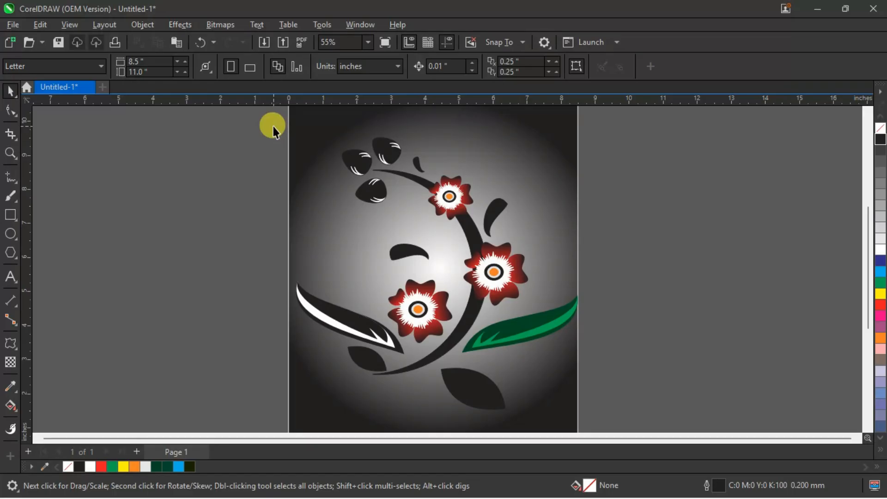
{"action": "left_click_drag", "start_coordinate": [277, 122], "coordinate": [606, 406]}
{"action": "scroll", "coordinate": [511, 287], "scroll_direction": "down", "scroll_amount": 2}
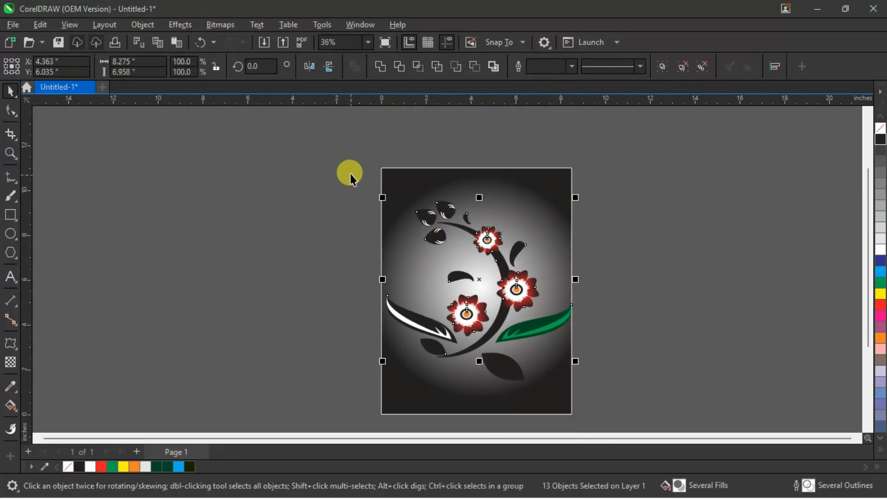
{"action": "left_click_drag", "start_coordinate": [353, 150], "coordinate": [600, 424]}
{"action": "left_click_drag", "start_coordinate": [530, 351], "coordinate": [270, 347]}
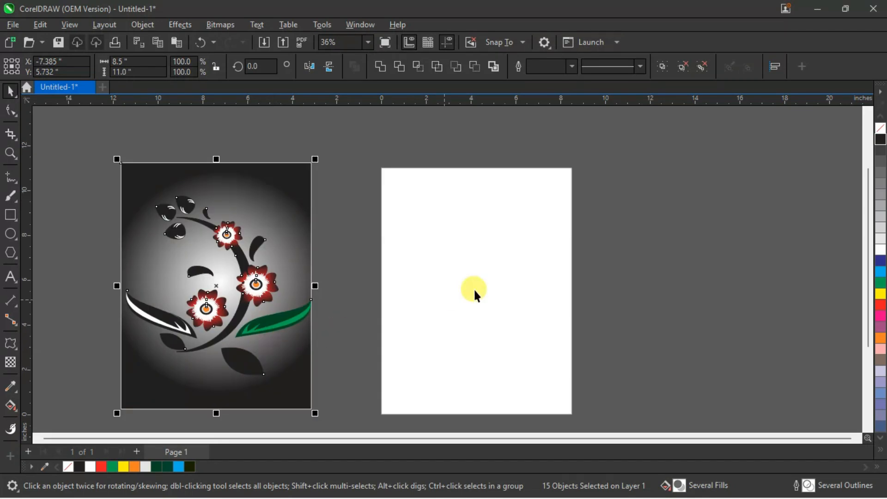
{"action": "left_click", "coordinate": [506, 287]}
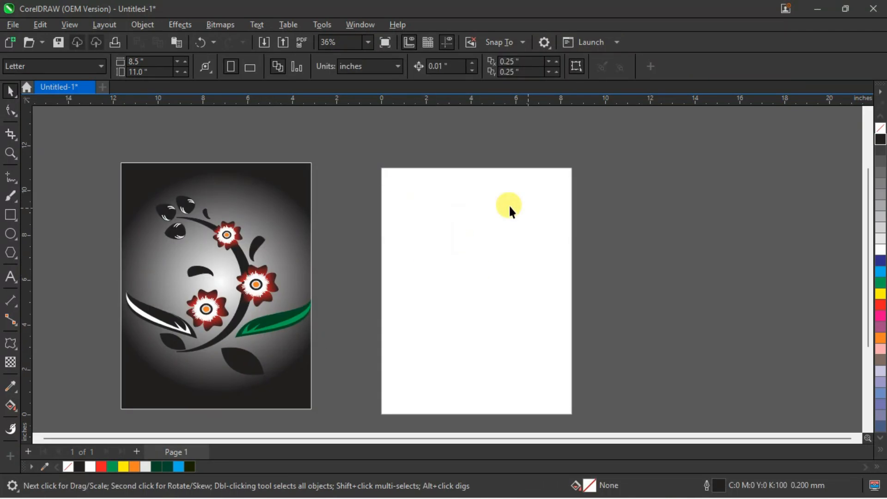
{"action": "left_click", "coordinate": [135, 61]}
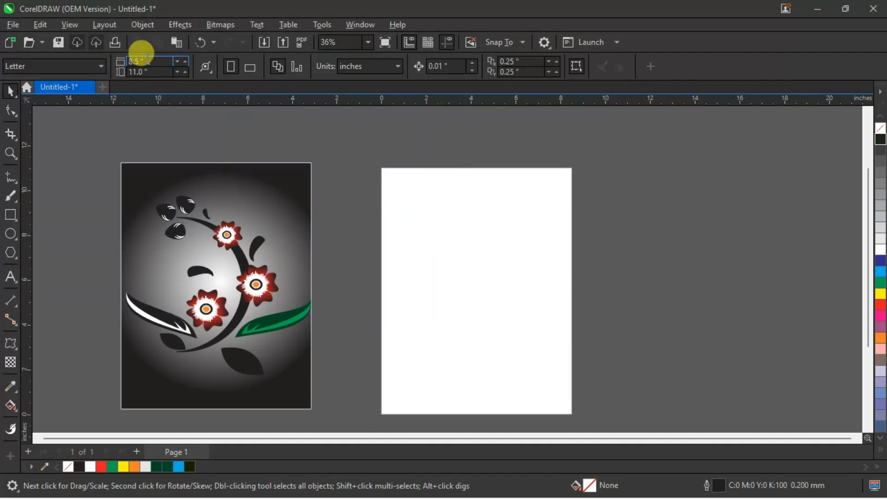
{"action": "left_click_drag", "start_coordinate": [157, 72], "coordinate": [127, 74]}
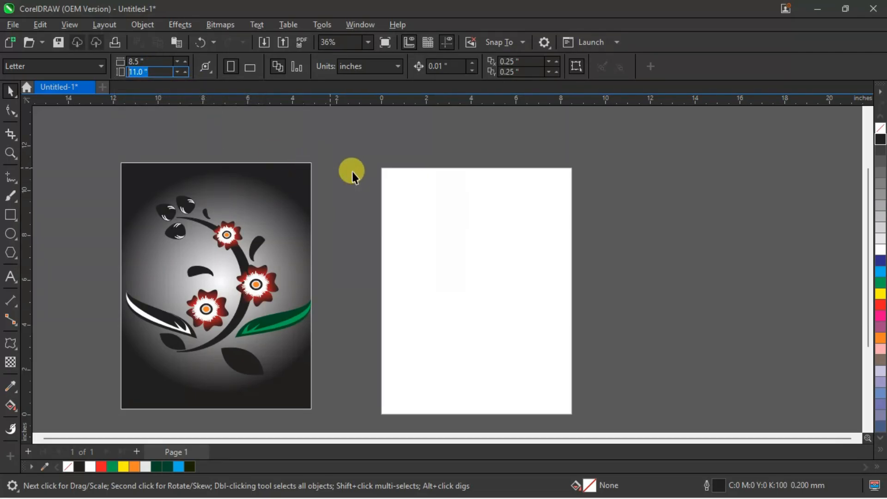
{"action": "left_click", "coordinate": [392, 173]}
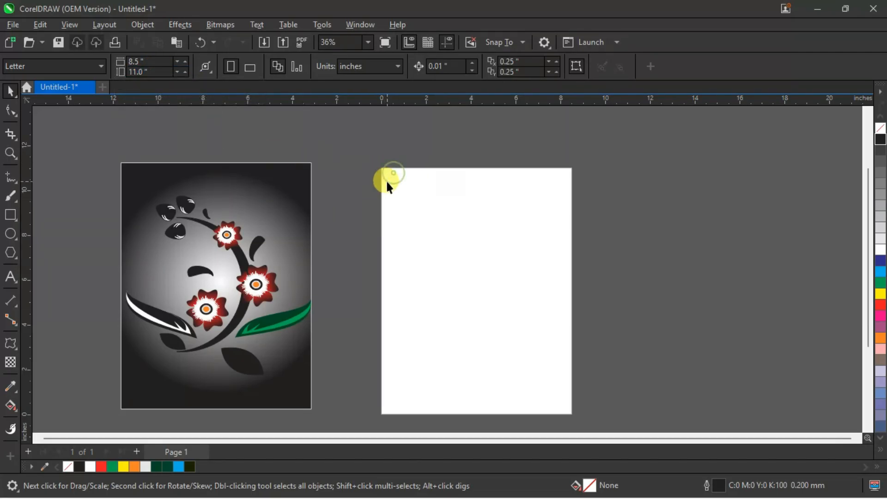
Step: Draw a circle about 3.97 inches wide on the blank page and place its centre near X 3.34, Y 7.59 inches
{"action": "left_click", "coordinate": [12, 236]}
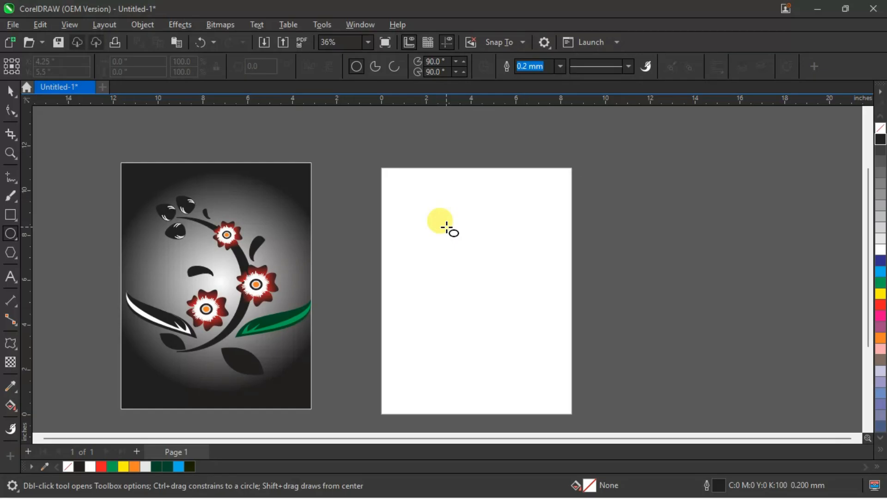
{"action": "scroll", "coordinate": [359, 235], "scroll_direction": "up", "scroll_amount": 1}
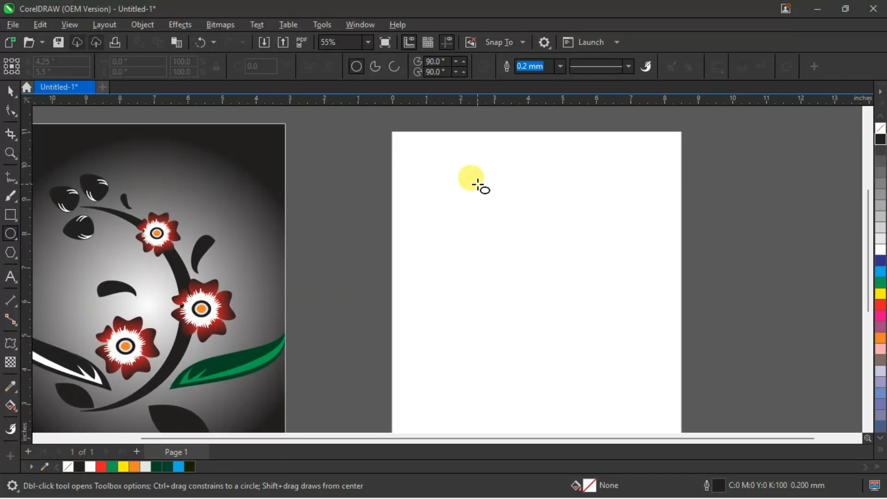
{"action": "left_click_drag", "start_coordinate": [481, 172], "coordinate": [620, 309]}
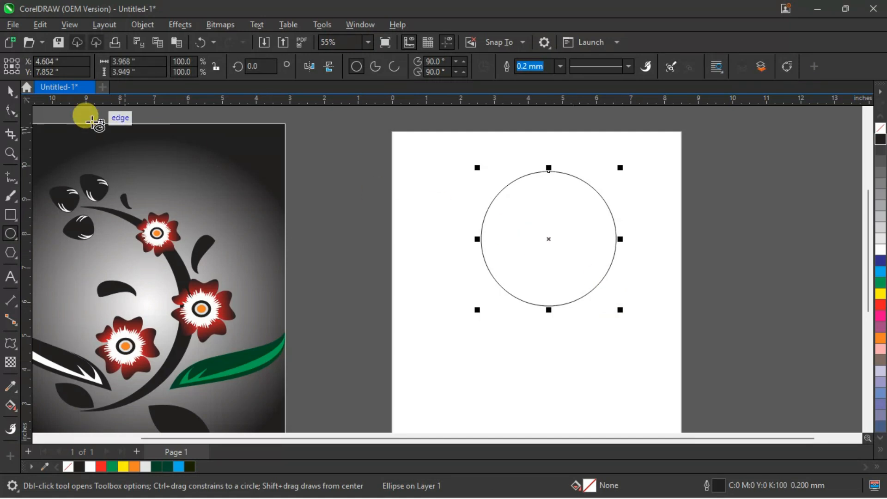
{"action": "left_click", "coordinate": [10, 90]}
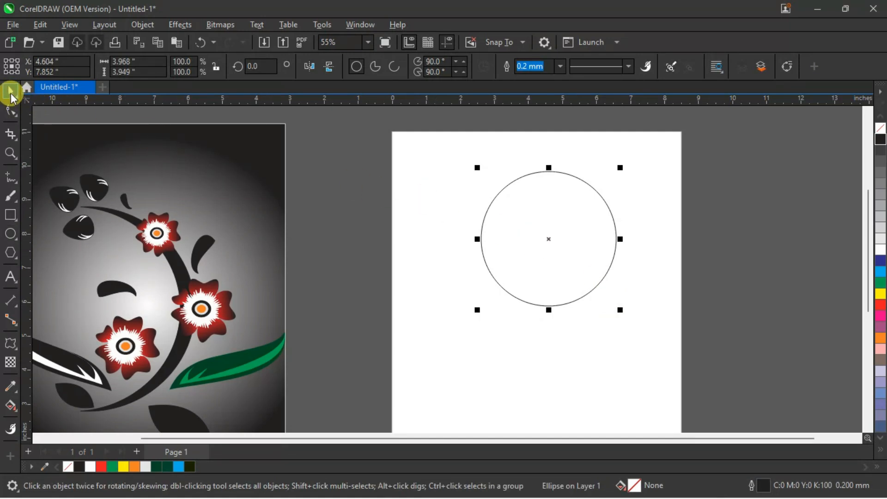
{"action": "left_click_drag", "start_coordinate": [568, 248], "coordinate": [525, 257]}
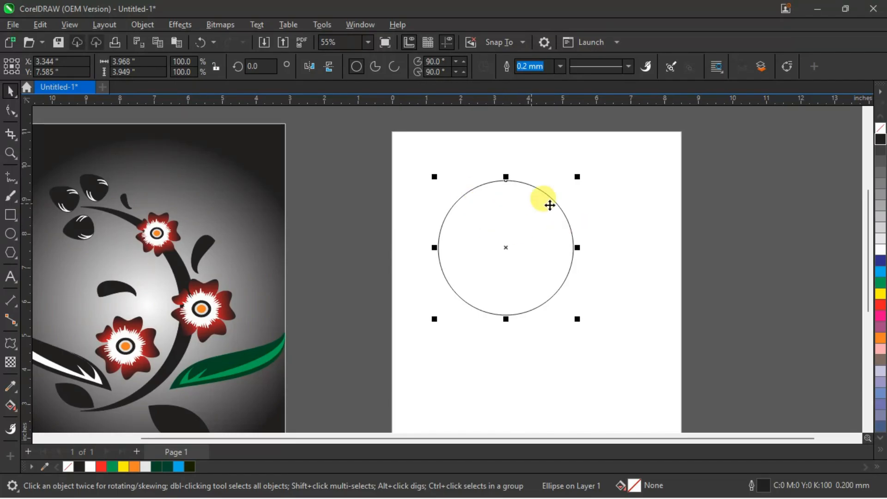
Step: Convert the circle to curves and move its top node straight down to the circle's centre
{"action": "left_click", "coordinate": [11, 112]}
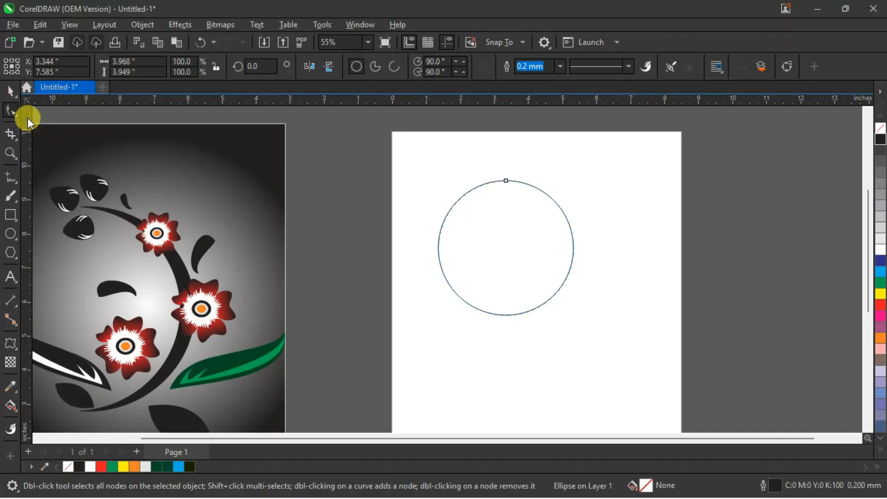
{"action": "key", "text": "ctrl+q"}
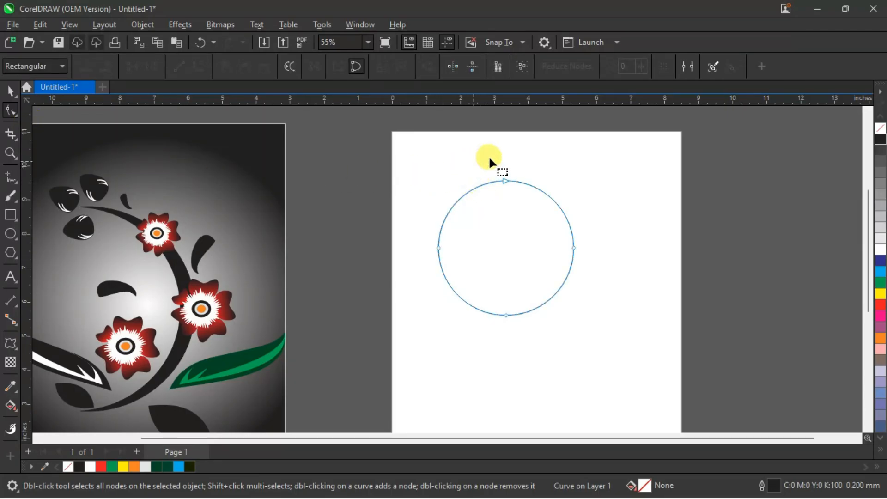
{"action": "left_click_drag", "start_coordinate": [470, 157], "coordinate": [540, 205]}
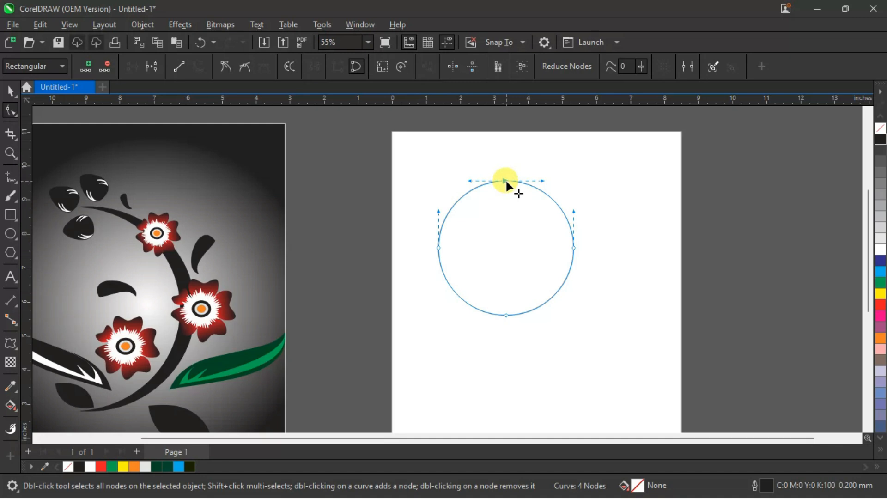
{"action": "left_click_drag", "start_coordinate": [505, 179], "coordinate": [506, 241]}
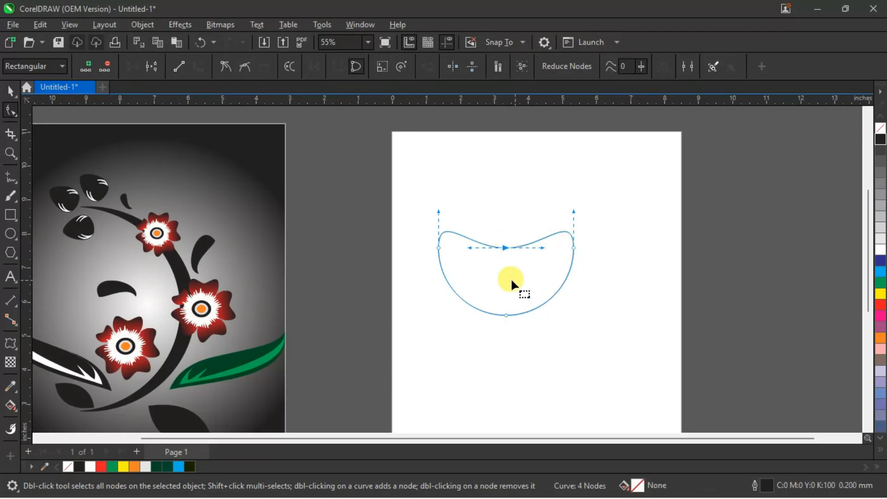
Step: Move the shape's bottom node slightly down, making the petal about 2.99 inches high
{"action": "left_click_drag", "start_coordinate": [560, 345], "coordinate": [560, 346]}
{"action": "left_click_drag", "start_coordinate": [505, 315], "coordinate": [506, 332]}
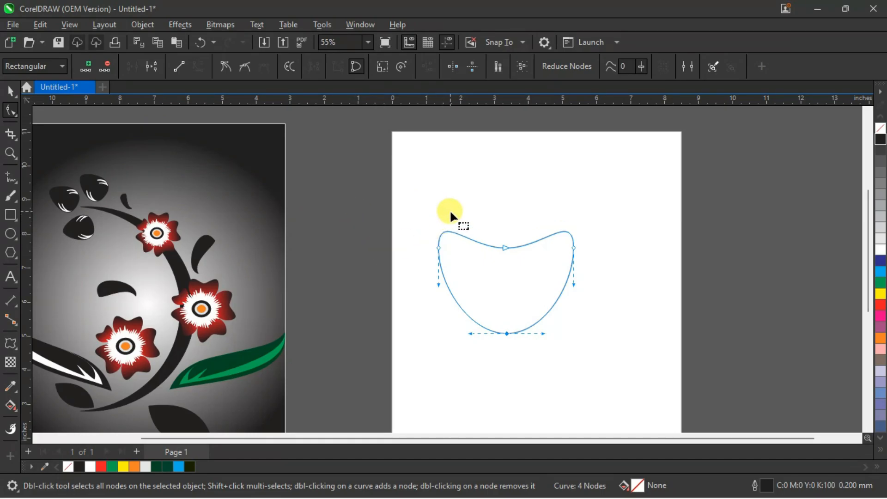
{"action": "left_click_drag", "start_coordinate": [398, 215], "coordinate": [451, 252]}
{"action": "left_click", "coordinate": [520, 218]}
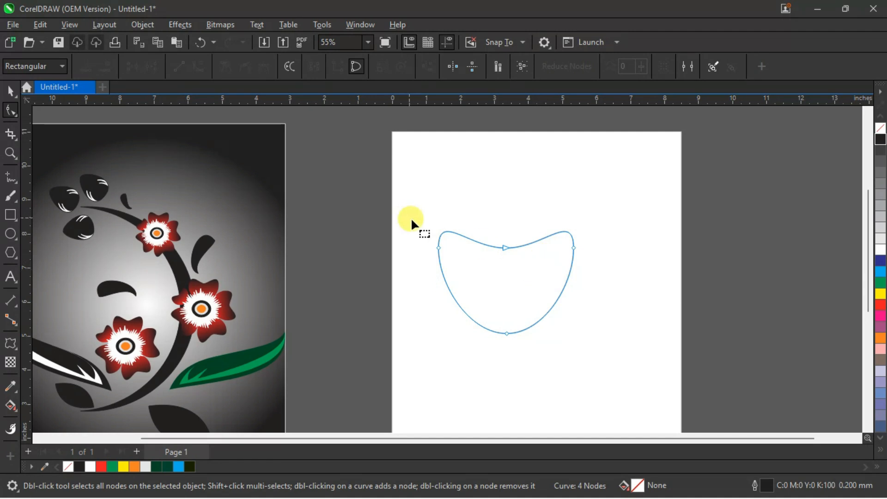
Step: Fill the petal with black and move it up to about X 4.03, Y 8.27 inches
{"action": "left_click", "coordinate": [9, 91]}
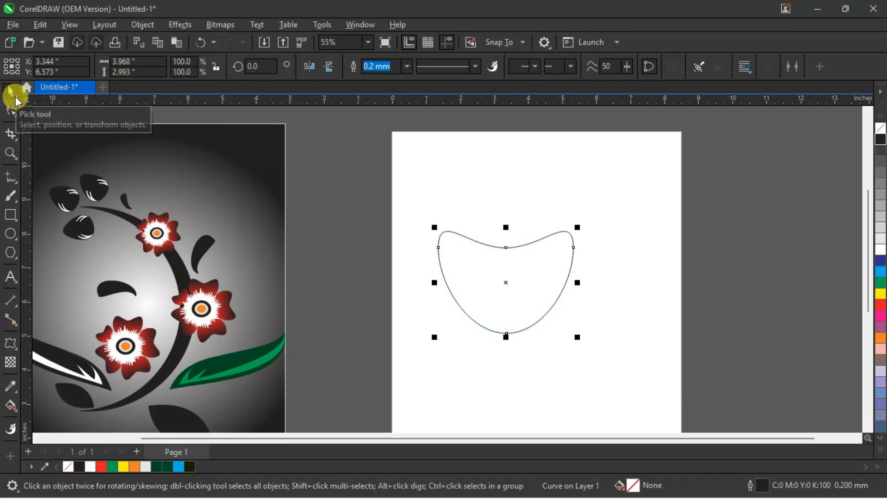
{"action": "left_click", "coordinate": [878, 141]}
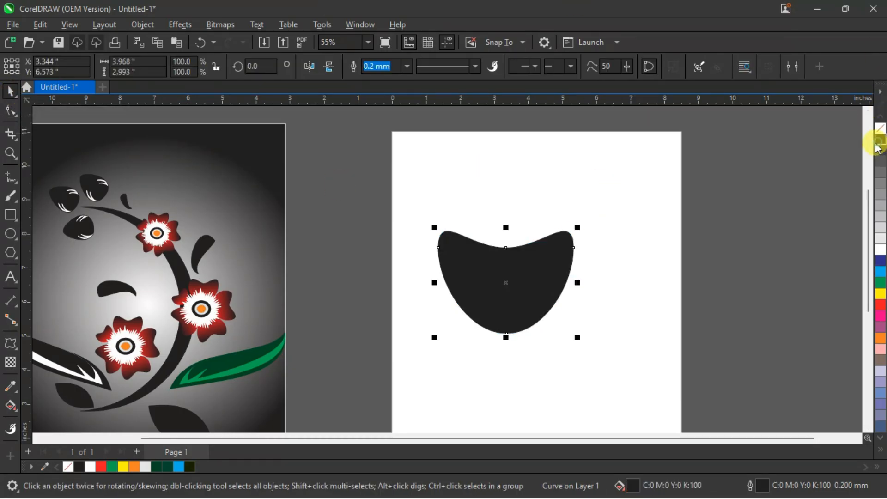
{"action": "left_click_drag", "start_coordinate": [532, 272], "coordinate": [556, 214]}
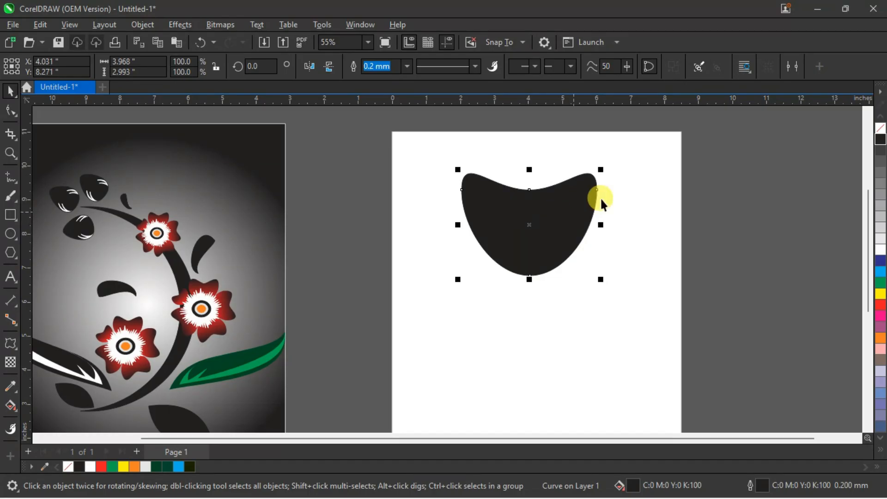
Step: Apply a linear fountain fill to the petal, with red at the lower end and black at the upper end
{"action": "left_click", "coordinate": [11, 407]}
{"action": "left_click", "coordinate": [51, 408]}
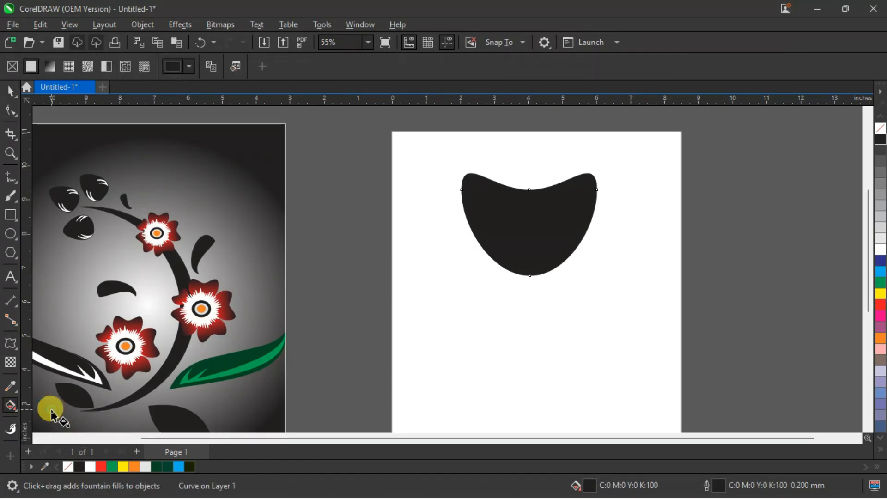
{"action": "left_click_drag", "start_coordinate": [497, 277], "coordinate": [581, 154]}
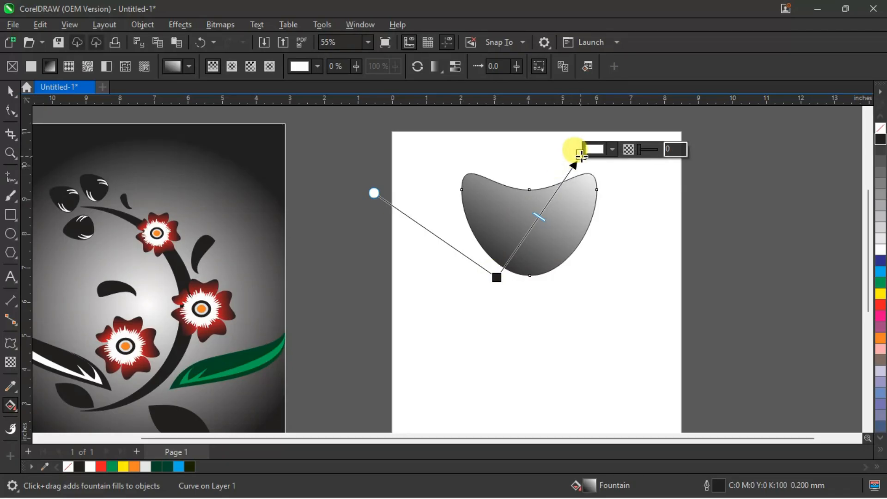
{"action": "left_click_drag", "start_coordinate": [497, 277], "coordinate": [515, 267]}
{"action": "left_click", "coordinate": [516, 268]}
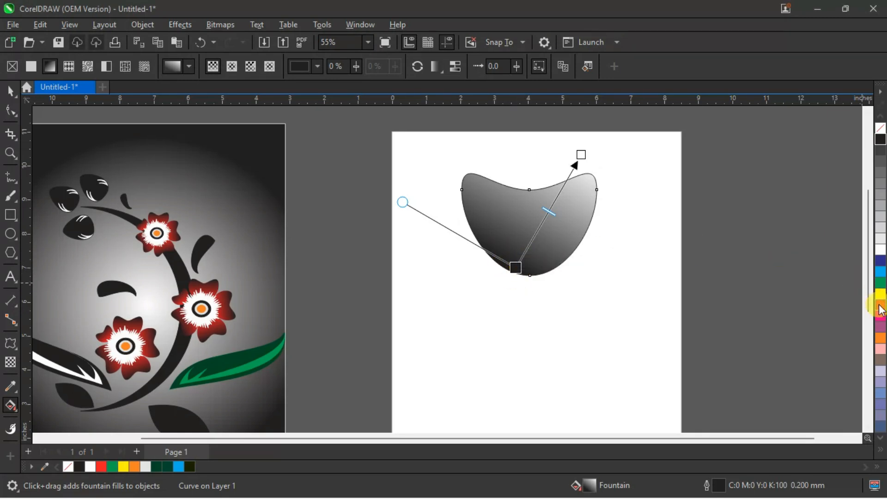
{"action": "left_click", "coordinate": [880, 305]}
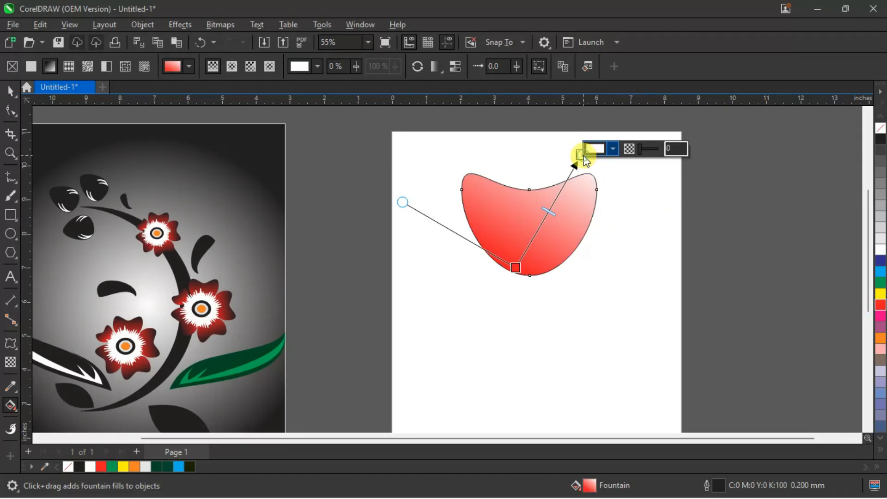
{"action": "left_click", "coordinate": [881, 139]}
Step: Straighten the petal's gradient so it runs vertically from red at the bottom tip to black just above the top notch
{"action": "left_click_drag", "start_coordinate": [581, 153], "coordinate": [531, 162]}
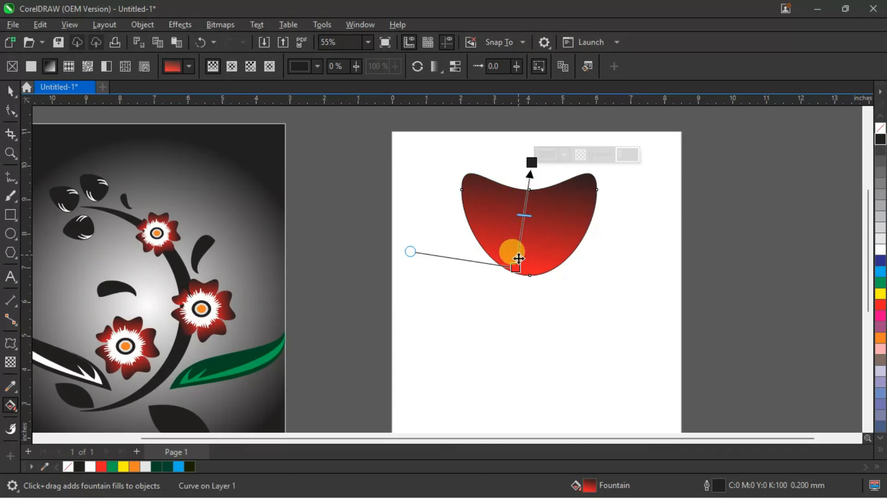
{"action": "mouse_move", "coordinate": [515, 267]}
{"action": "left_mouse_down"}
{"action": "mouse_move", "coordinate": [548, 283]}
{"action": "mouse_move", "coordinate": [531, 293]}
{"action": "mouse_move", "coordinate": [530, 275]}
{"action": "mouse_move", "coordinate": [538, 277]}
{"action": "mouse_move", "coordinate": [530, 276]}
{"action": "left_mouse_up"}
{"action": "left_click_drag", "start_coordinate": [531, 163], "coordinate": [530, 177]}
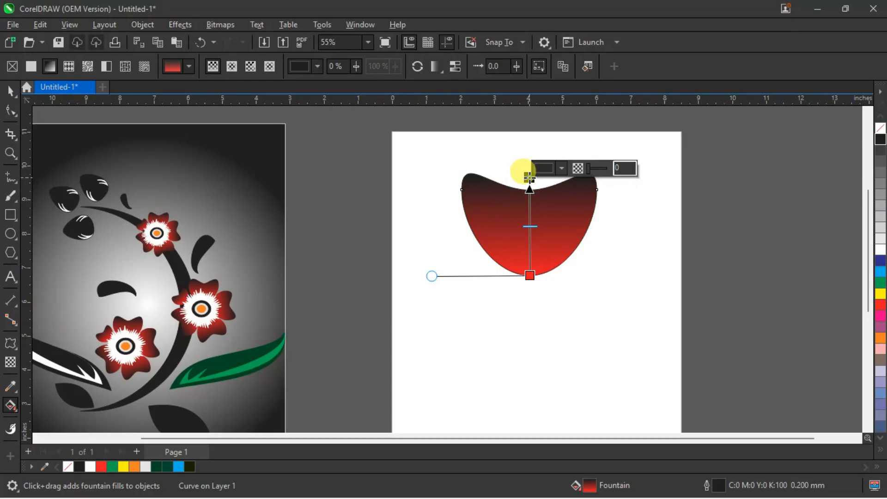
Step: Move the petal slightly up to about X 4.17, Y 8.6 inches and remove its outline
{"action": "left_click", "coordinate": [11, 90]}
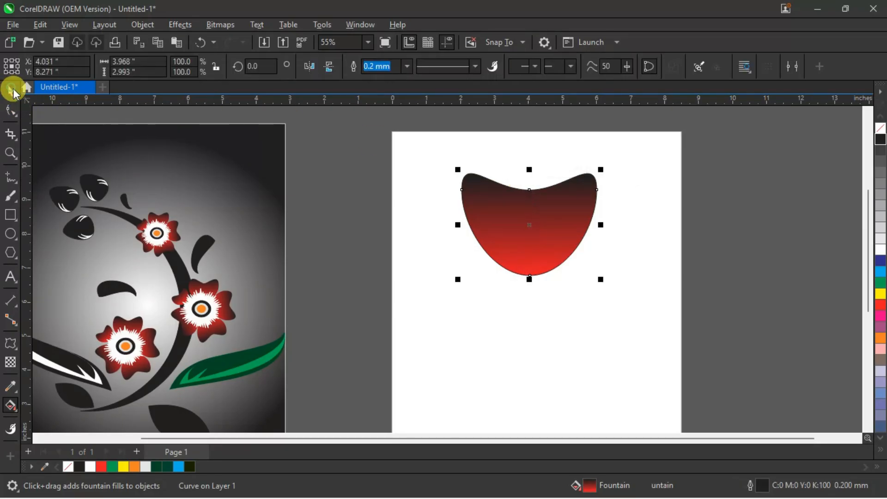
{"action": "left_click", "coordinate": [549, 210]}
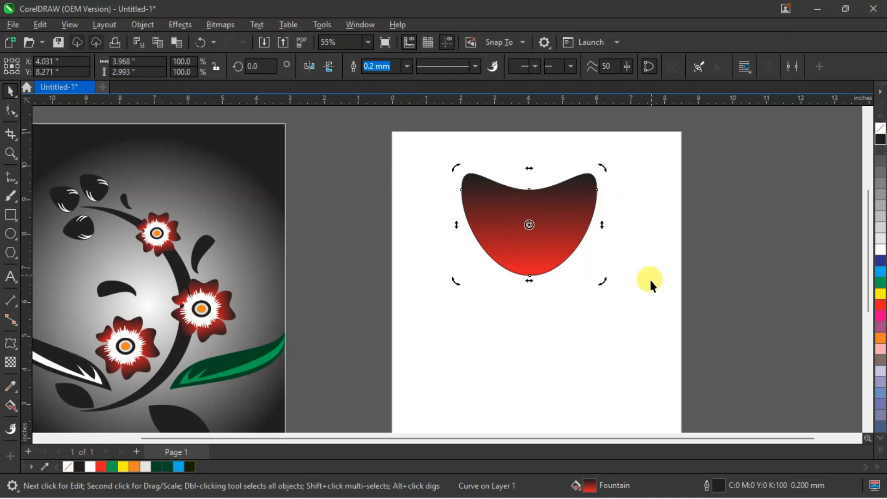
{"action": "left_click", "coordinate": [702, 222]}
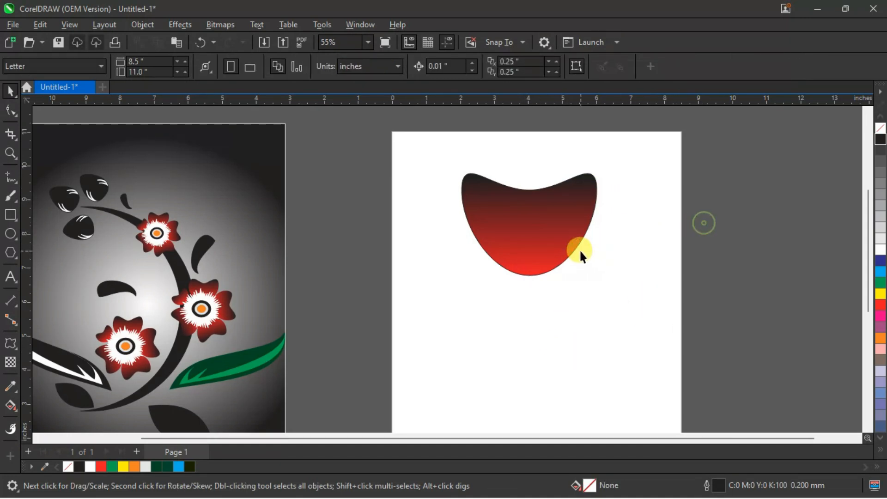
{"action": "left_click_drag", "start_coordinate": [556, 232], "coordinate": [561, 222]}
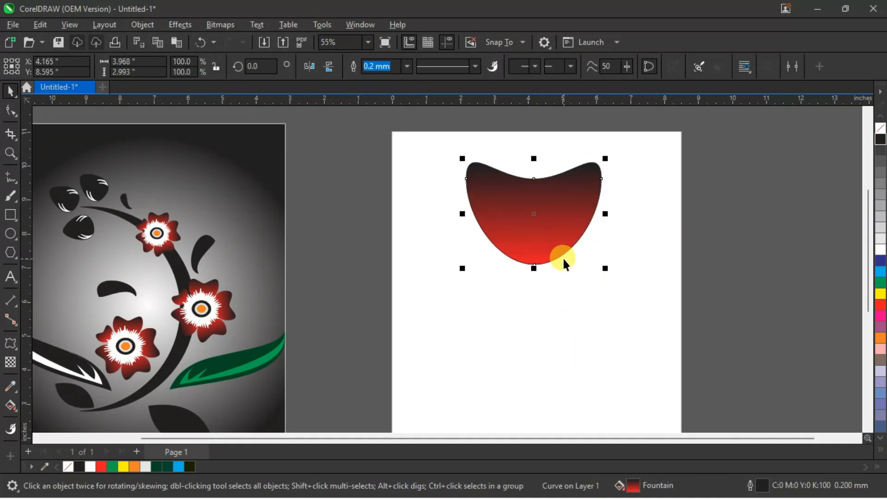
{"action": "scroll", "coordinate": [561, 256], "scroll_direction": "up", "scroll_amount": 2}
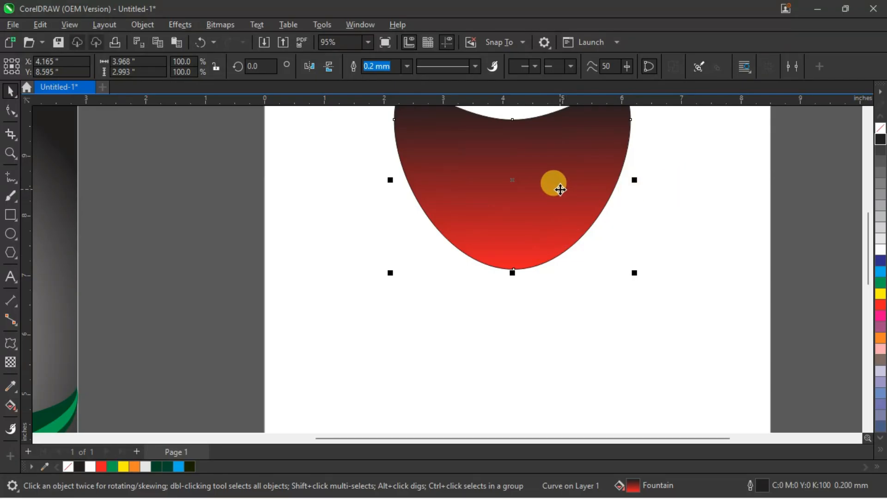
{"action": "key", "text": "shift+F4"}
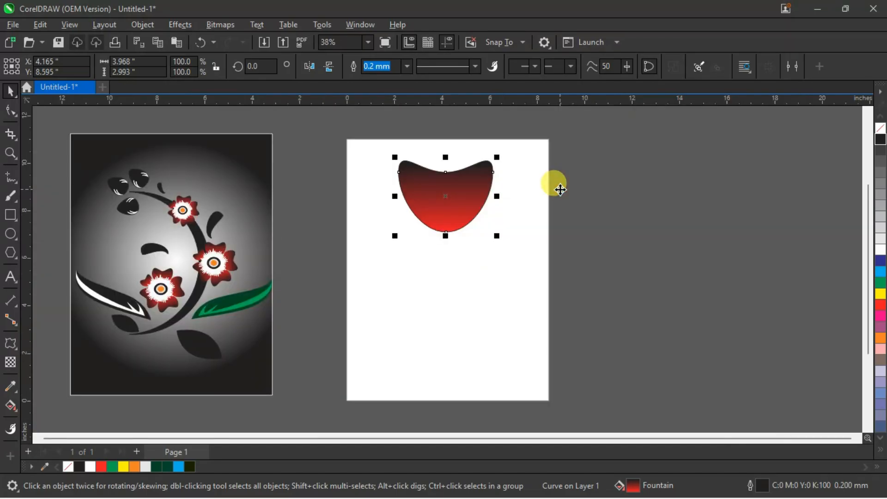
{"action": "right_click", "coordinate": [880, 134]}
{"action": "left_click", "coordinate": [550, 216]}
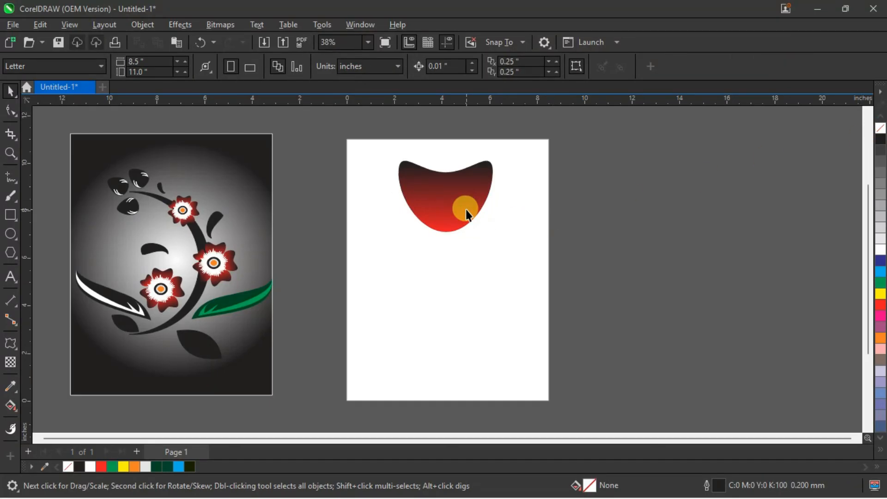
Step: Move the petal's centre of rotation straight down, well below the petal's bottom tip
{"action": "left_click", "coordinate": [466, 210]}
{"action": "left_click", "coordinate": [453, 196]}
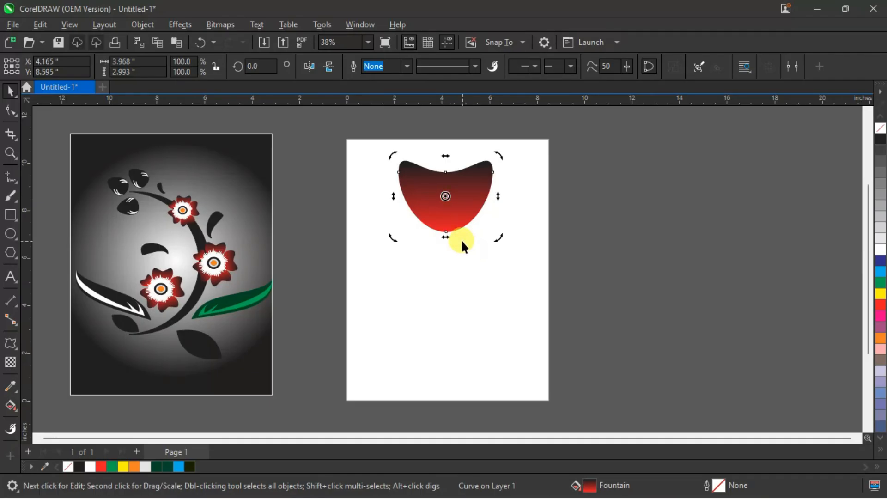
{"action": "left_click_drag", "start_coordinate": [446, 197], "coordinate": [446, 235]}
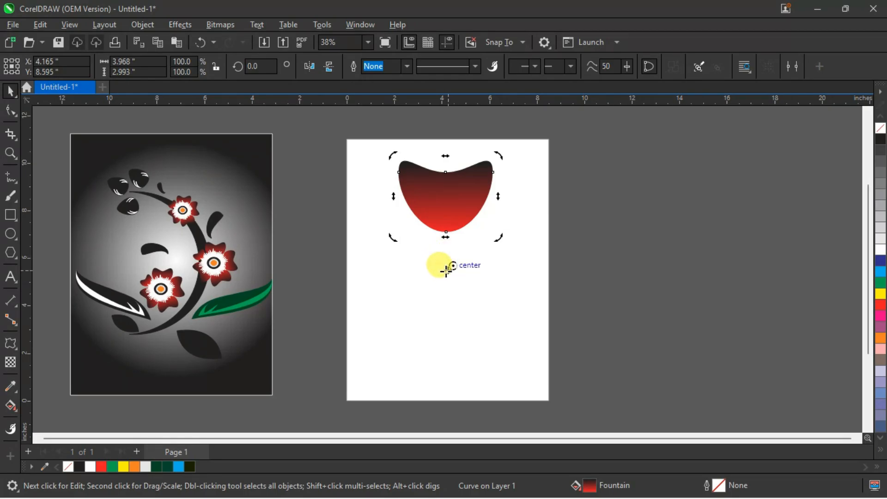
{"action": "left_click", "coordinate": [442, 271]}
{"action": "left_click", "coordinate": [437, 202]}
{"action": "left_click", "coordinate": [438, 198]}
{"action": "left_click", "coordinate": [369, 171]}
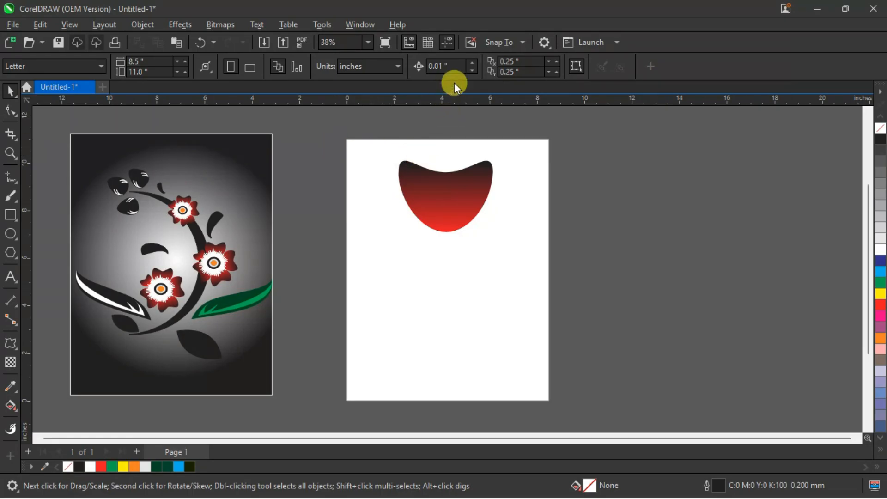
Step: Enable snapping to the document grid, baseline grid and guidelines
{"action": "left_click", "coordinate": [509, 44]}
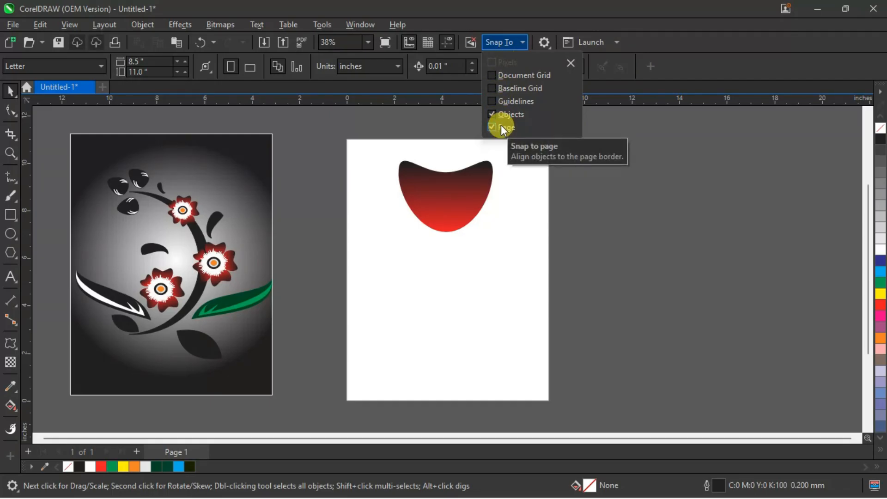
{"action": "left_click", "coordinate": [494, 100]}
{"action": "left_click", "coordinate": [495, 75]}
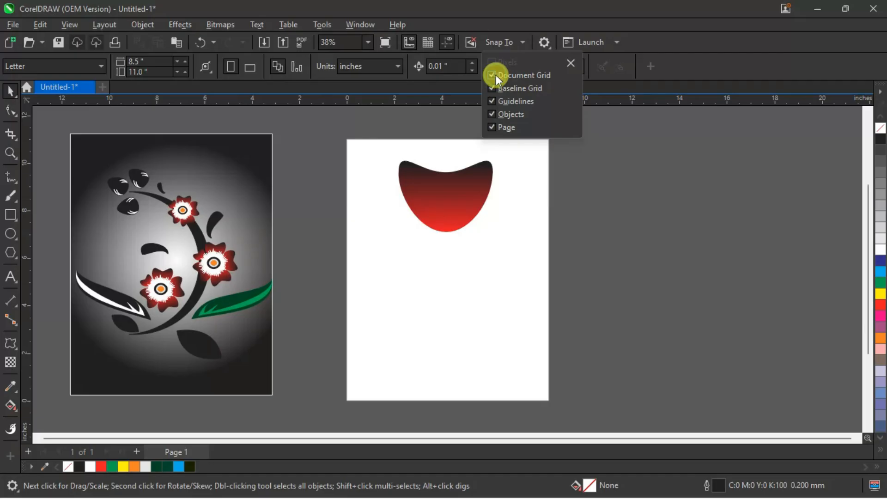
Step: Rotate a copy of the petal about 63° clockwise around the lowered centre and repeat it to make a ring of six petals
{"action": "left_click", "coordinate": [464, 194]}
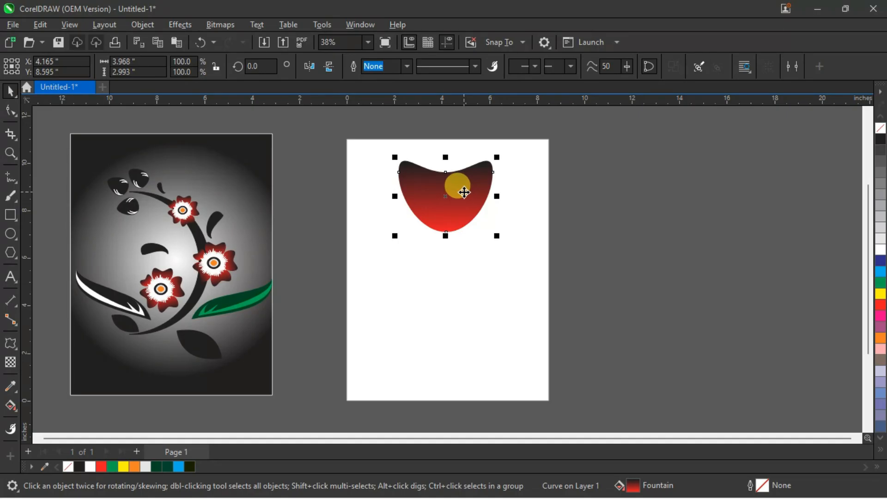
{"action": "left_click", "coordinate": [464, 191]}
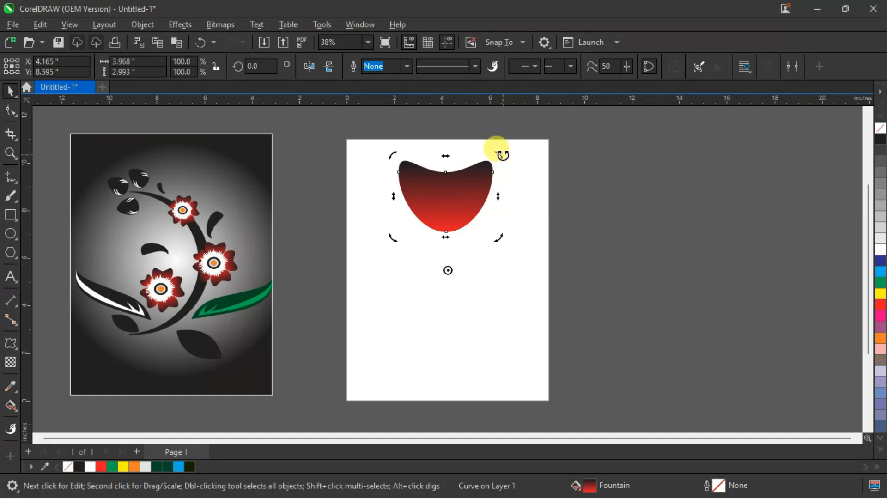
{"action": "left_click_drag", "start_coordinate": [503, 155], "coordinate": [587, 265]}
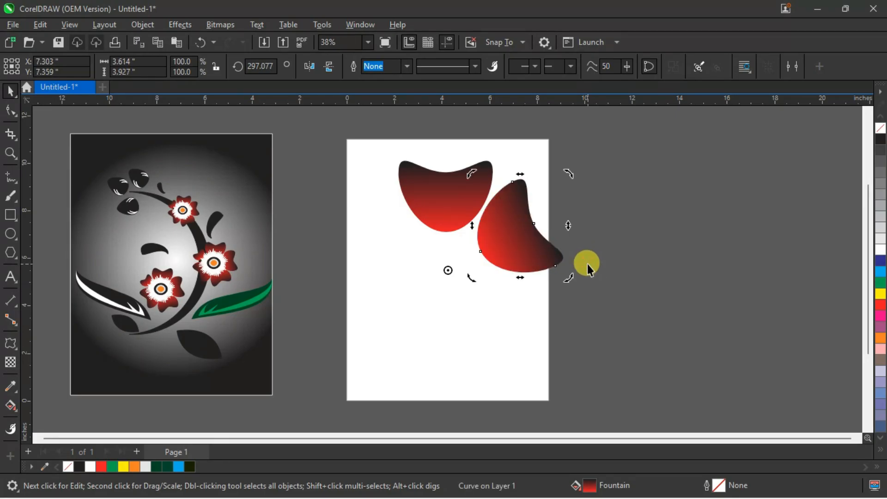
{"action": "key", "text": "ctrl+r"}
{"action": "key", "text": "ctrl+r"}
{"action": "key", "text": "ctrl+r"}
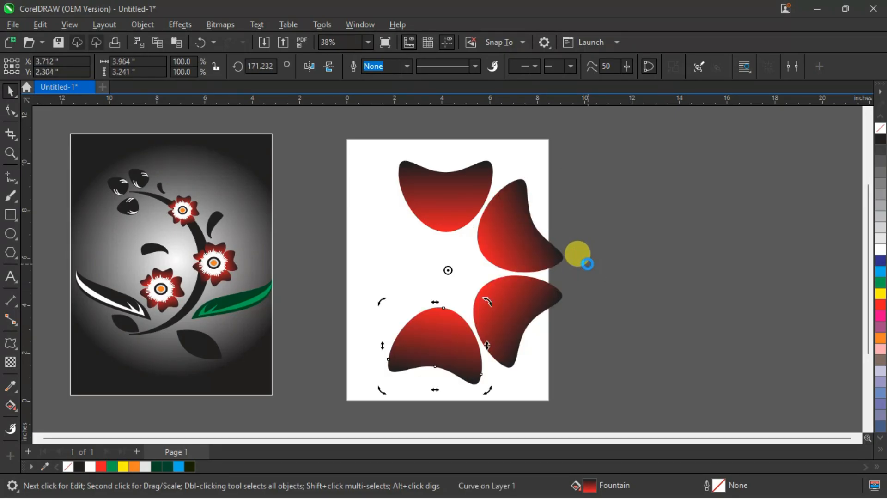
{"action": "key", "text": "ctrl+r"}
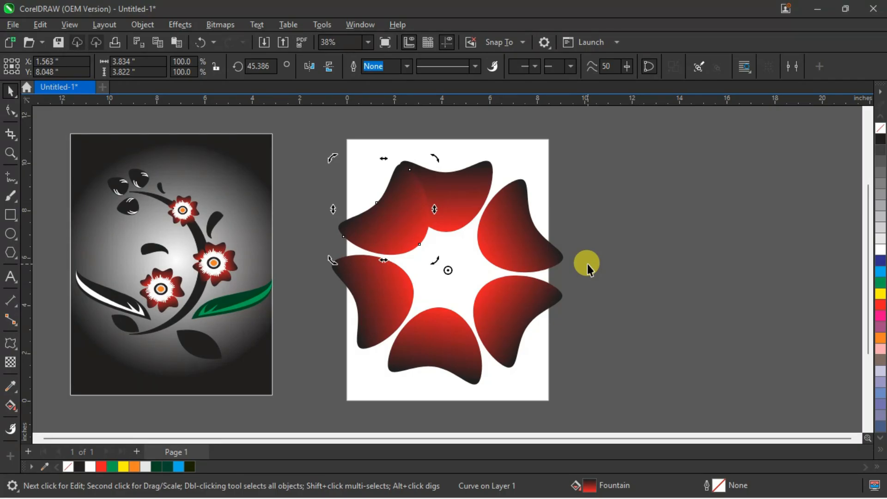
{"action": "left_click", "coordinate": [639, 171]}
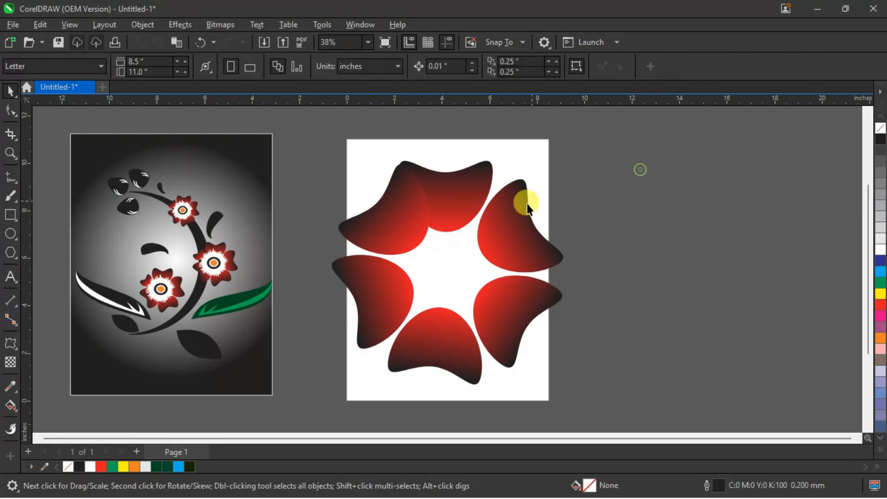
Step: Scale the overlapping upper-left petal to 77% and move it clear of the top petal, to about X 1.06, Y 7.75 inches
{"action": "left_click", "coordinate": [412, 229]}
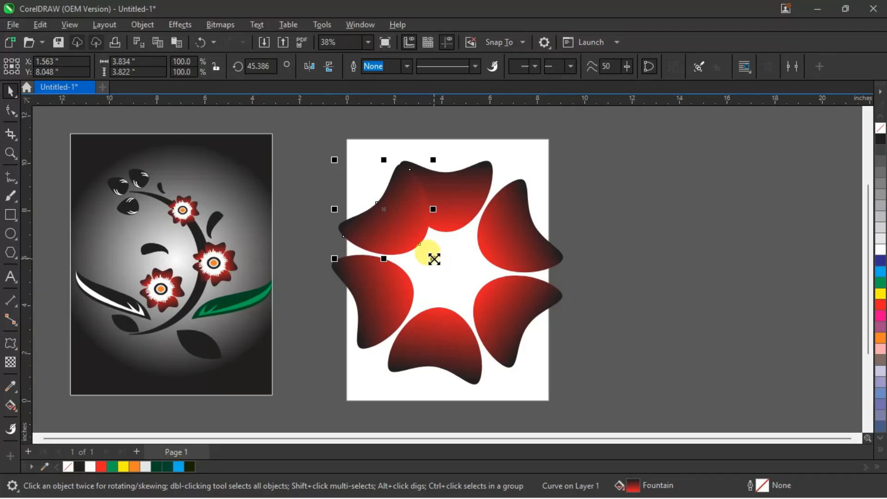
{"action": "left_click_drag", "start_coordinate": [435, 258], "coordinate": [420, 244]}
{"action": "left_click", "coordinate": [391, 209]}
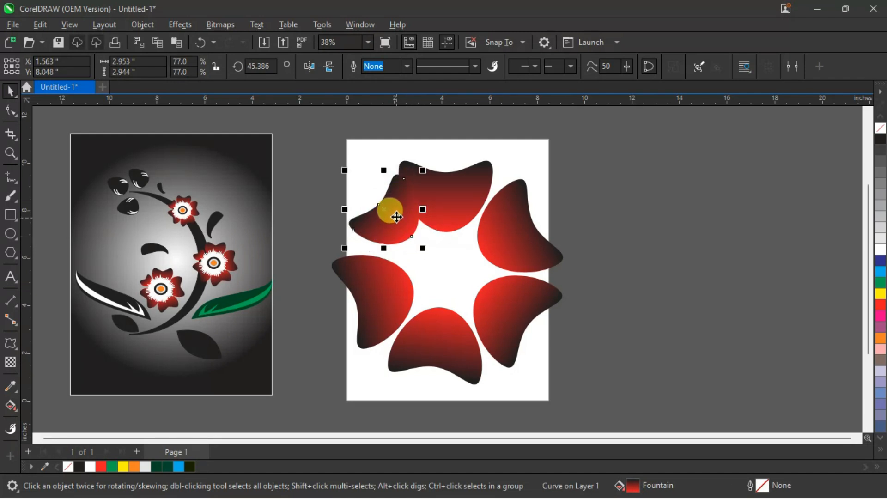
{"action": "mouse_move", "coordinate": [390, 209]}
{"action": "left_mouse_down"}
{"action": "mouse_move", "coordinate": [377, 215]}
{"action": "mouse_move", "coordinate": [385, 219]}
{"action": "left_mouse_up"}
{"action": "key", "text": "Right"}
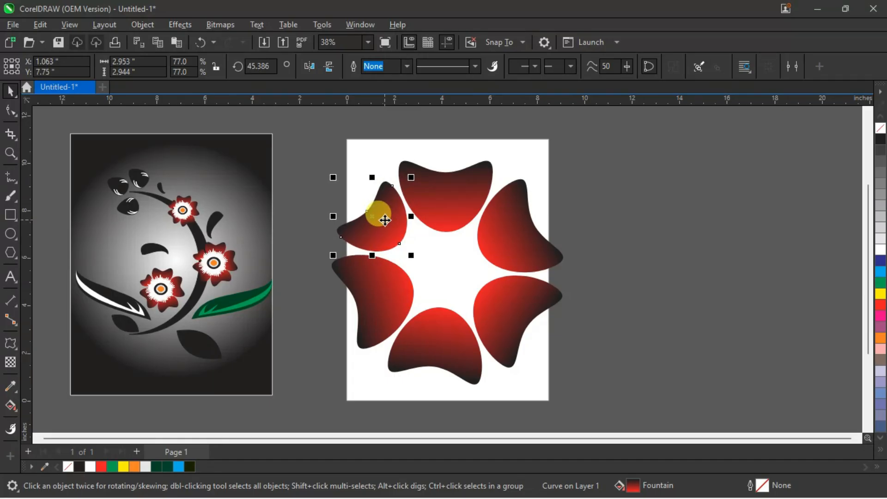
{"action": "left_click", "coordinate": [717, 214]}
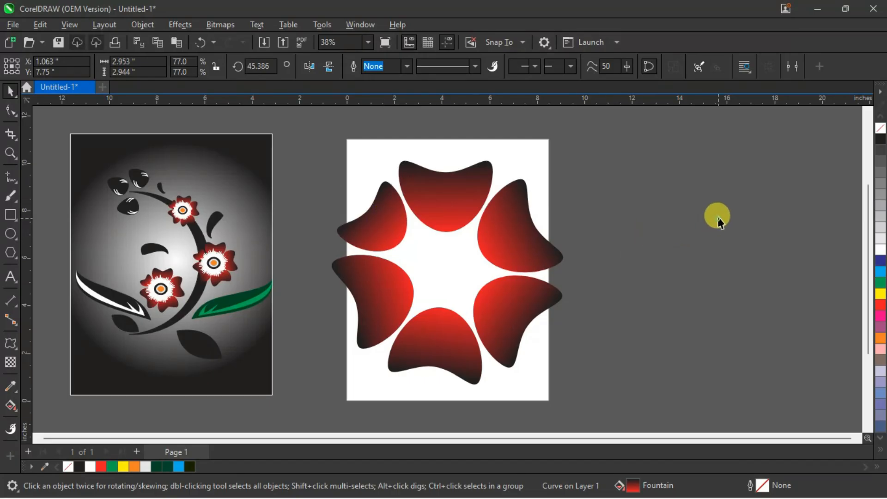
Step: Move all six petals together slightly up and to the right
{"action": "left_click_drag", "start_coordinate": [303, 150], "coordinate": [581, 376]}
{"action": "left_click_drag", "start_coordinate": [509, 316], "coordinate": [520, 306]}
{"action": "left_click", "coordinate": [648, 236]}
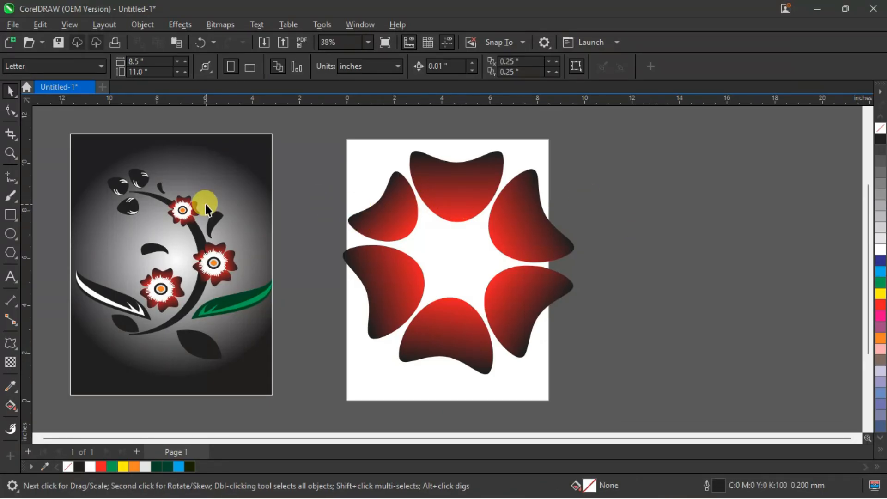
Step: Draw a nearly circular ellipse about 4.07 by 3.9 inches in the empty area to the right of the page
{"action": "scroll", "coordinate": [196, 204], "scroll_direction": "up", "scroll_amount": 2}
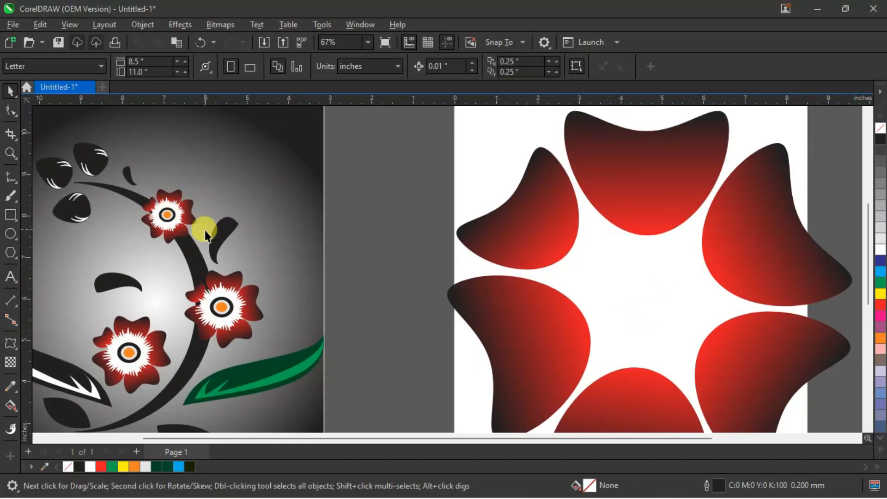
{"action": "scroll", "coordinate": [452, 219], "scroll_direction": "down", "scroll_amount": 2}
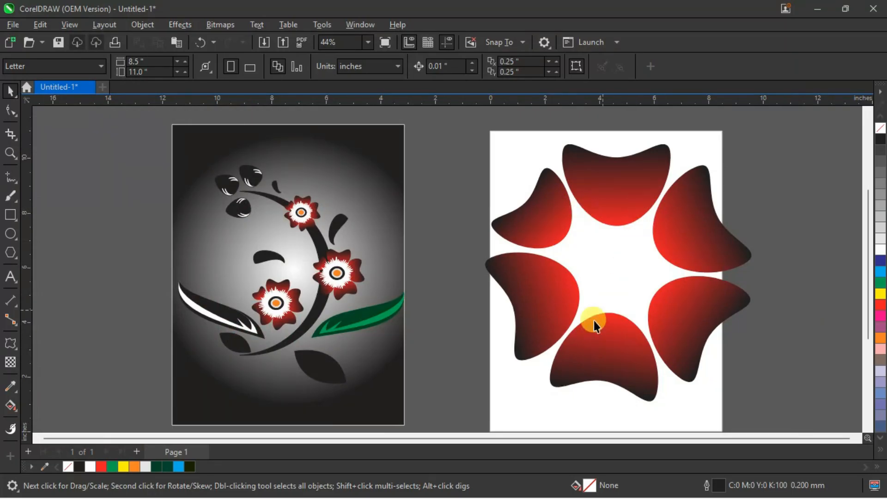
{"action": "scroll", "coordinate": [556, 436], "scroll_direction": "right", "scroll_amount": 1}
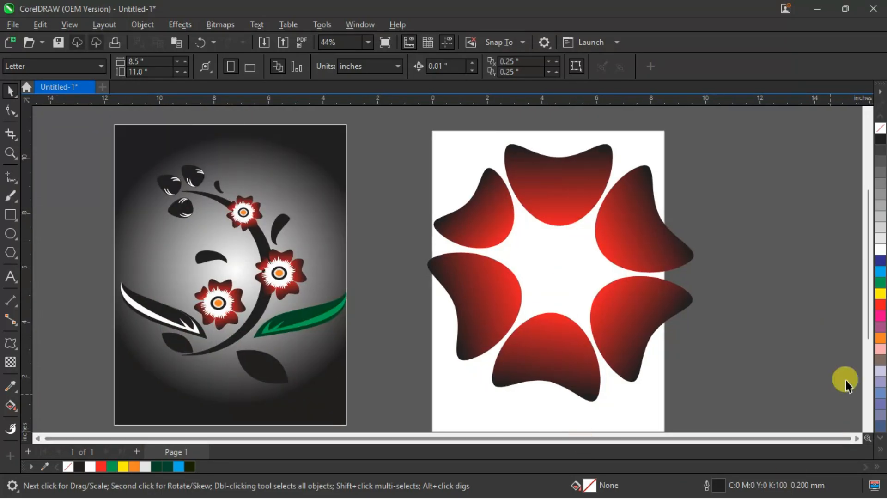
{"action": "left_click", "coordinate": [10, 236]}
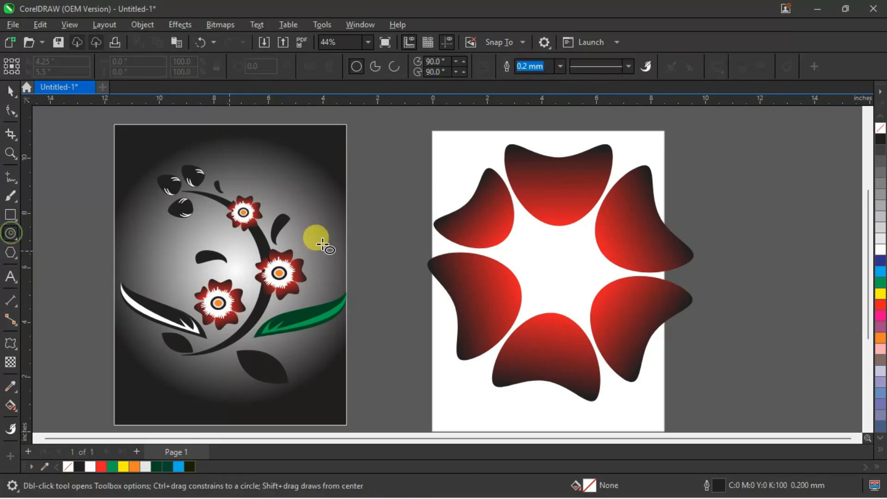
{"action": "left_click_drag", "start_coordinate": [702, 151], "coordinate": [814, 257]}
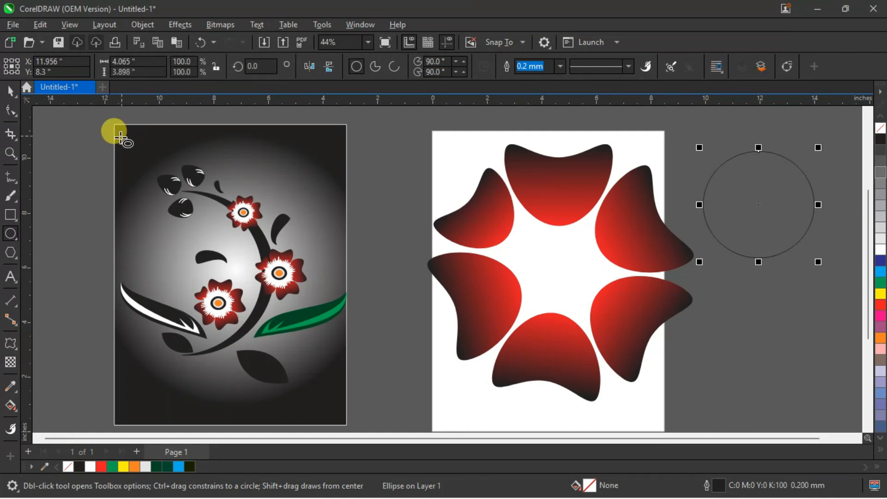
Step: Apply a zipper distortion with an amplitude of 100 to the ellipse
{"action": "left_click", "coordinate": [18, 352]}
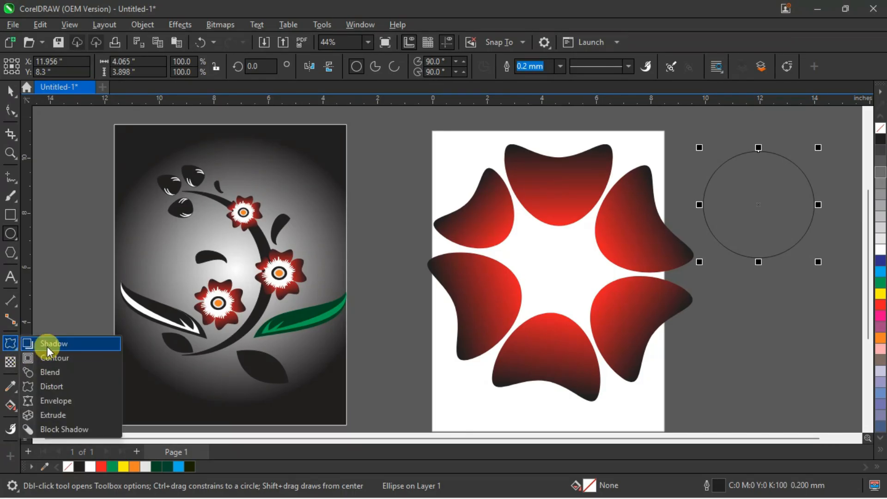
{"action": "left_click", "coordinate": [48, 388]}
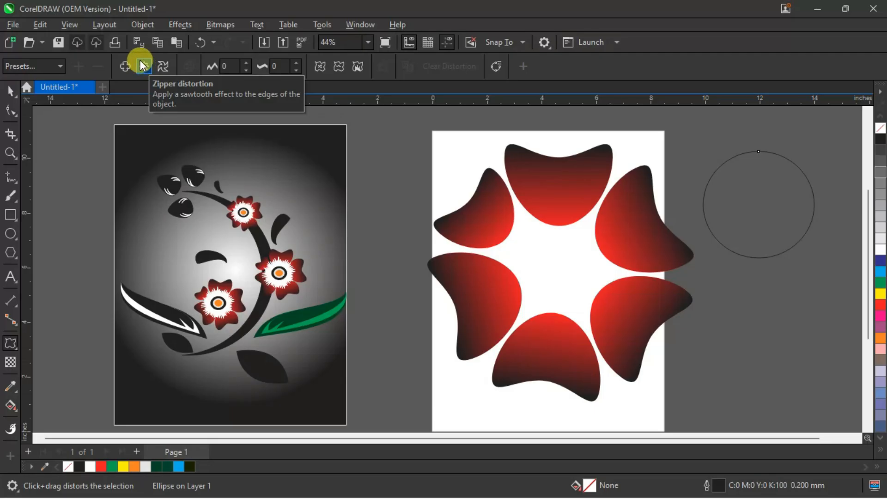
{"action": "left_click", "coordinate": [231, 66]}
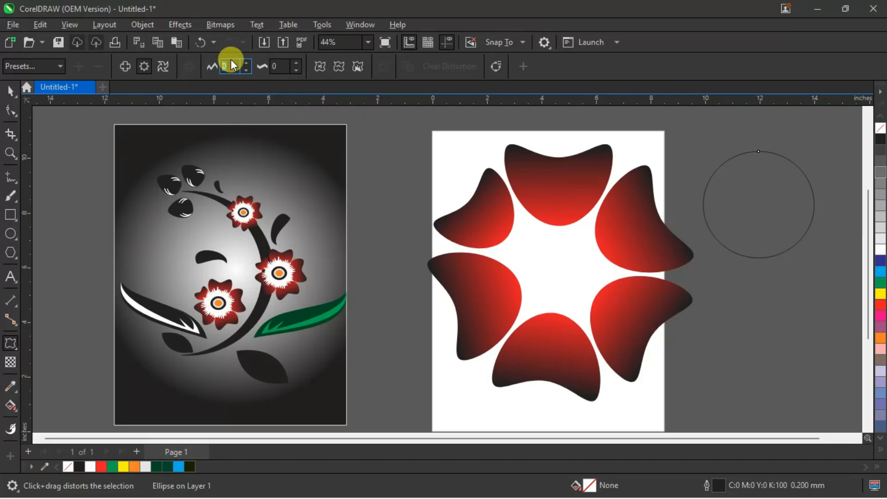
{"action": "type", "text": "10"}
{"action": "key", "text": "Return"}
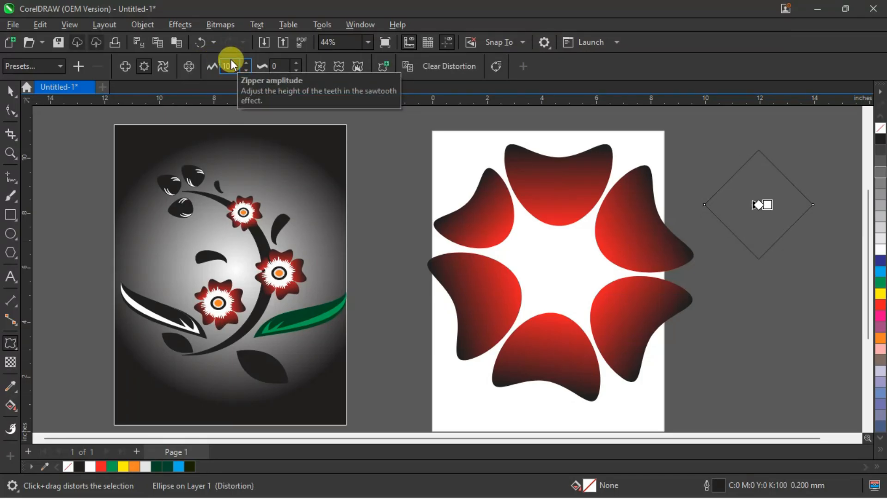
{"action": "left_click", "coordinate": [233, 66]}
{"action": "type", "text": "0"}
{"action": "key", "text": "Return"}
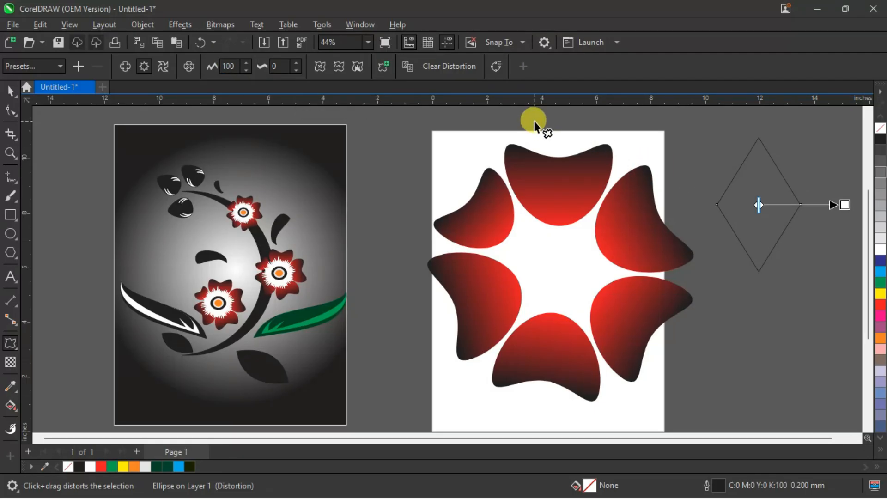
Step: Set the zipper distortion's frequency to 20 and randomize its teeth
{"action": "left_click", "coordinate": [296, 62]}
{"action": "left_click", "coordinate": [296, 63]}
{"action": "left_click", "coordinate": [295, 63]}
{"action": "left_click", "coordinate": [296, 63]}
{"action": "left_click", "coordinate": [296, 63]}
{"action": "left_click", "coordinate": [296, 63]}
{"action": "left_click", "coordinate": [295, 63]}
{"action": "left_click", "coordinate": [296, 63]}
{"action": "left_click", "coordinate": [295, 63]}
{"action": "left_click", "coordinate": [295, 63]}
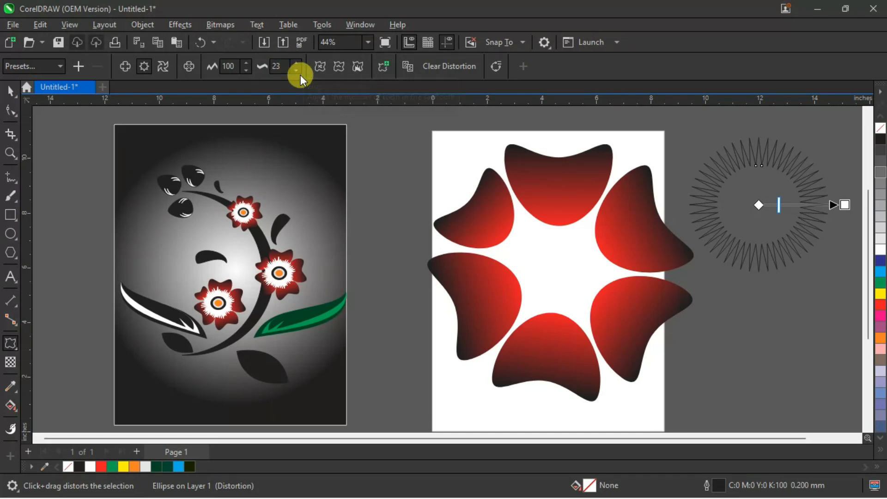
{"action": "left_click", "coordinate": [296, 70]}
{"action": "left_click", "coordinate": [296, 70]}
{"action": "left_click", "coordinate": [296, 69]}
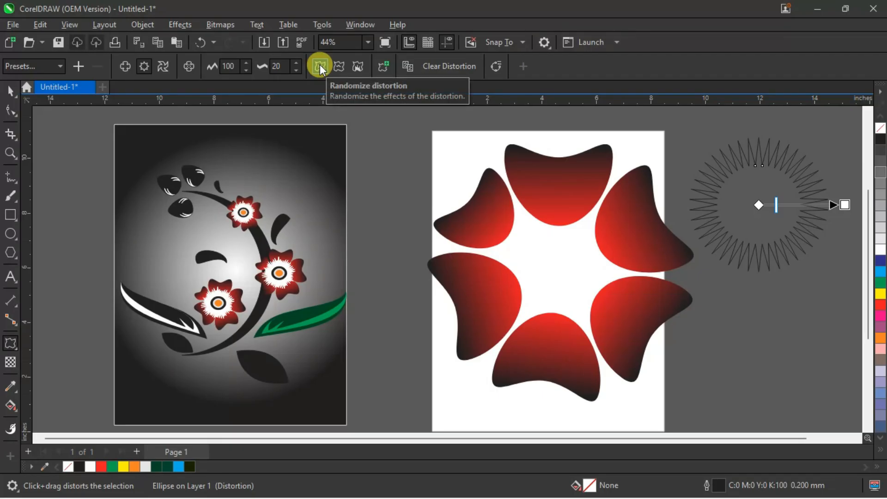
{"action": "left_click", "coordinate": [319, 65]}
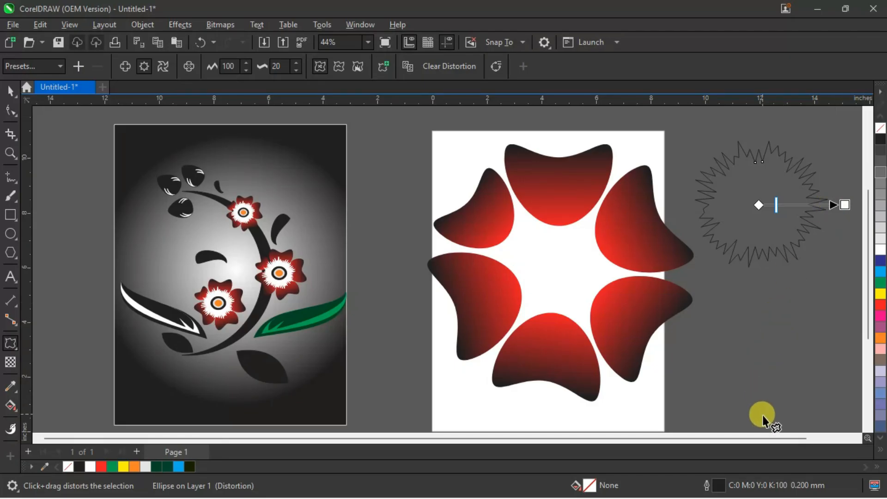
Step: Fill the spiky circle with white and remove its outline
{"action": "left_click_drag", "start_coordinate": [763, 436], "coordinate": [803, 436]}
{"action": "left_click_drag", "start_coordinate": [722, 193], "coordinate": [742, 197]}
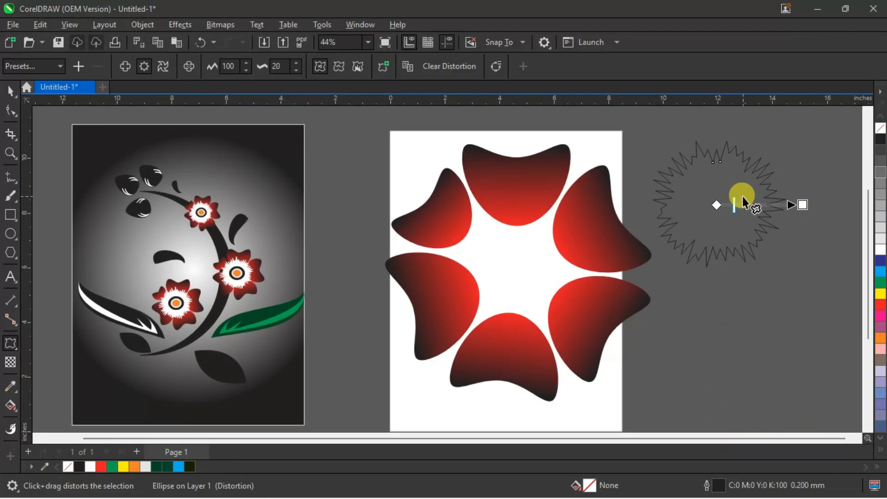
{"action": "left_click", "coordinate": [11, 91]}
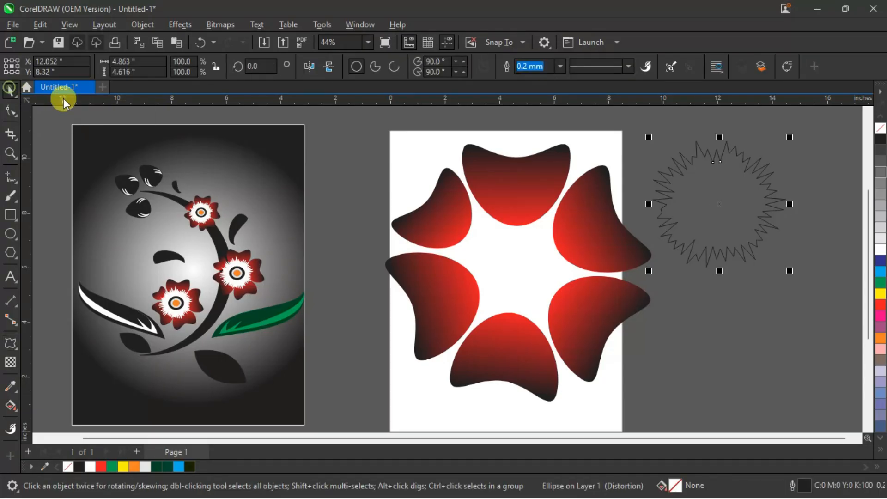
{"action": "left_click", "coordinate": [880, 250]}
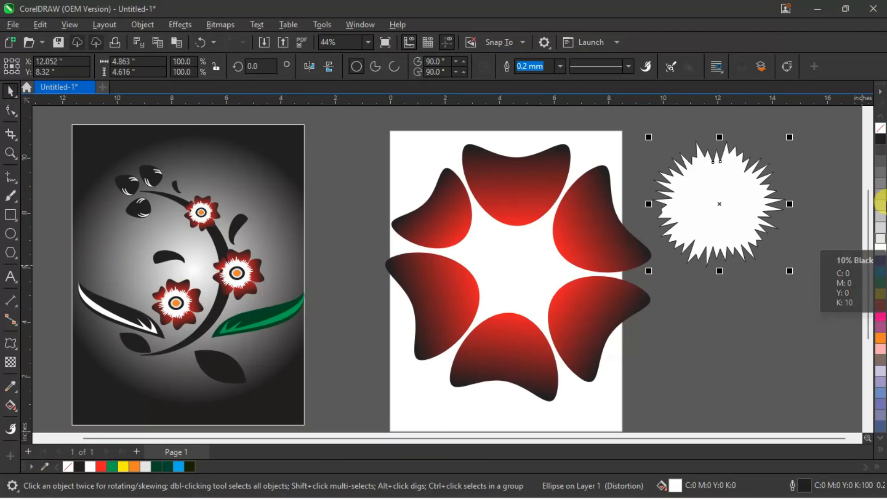
{"action": "right_click", "coordinate": [881, 134]}
Step: Move the white spiky circle to the flower's centre at about X 4.57, Y 6.18 inches and enlarge it to 120%
{"action": "left_click_drag", "start_coordinate": [719, 204], "coordinate": [526, 261]}
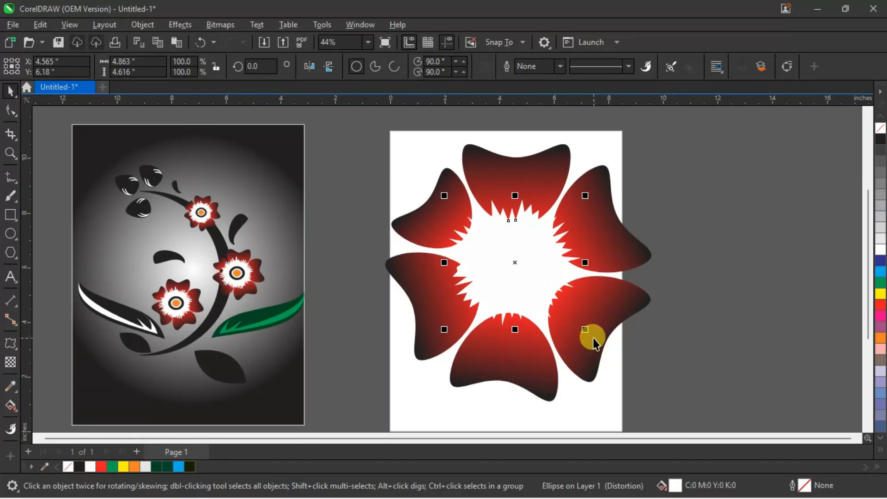
{"action": "left_click_drag", "start_coordinate": [584, 330], "coordinate": [597, 342]}
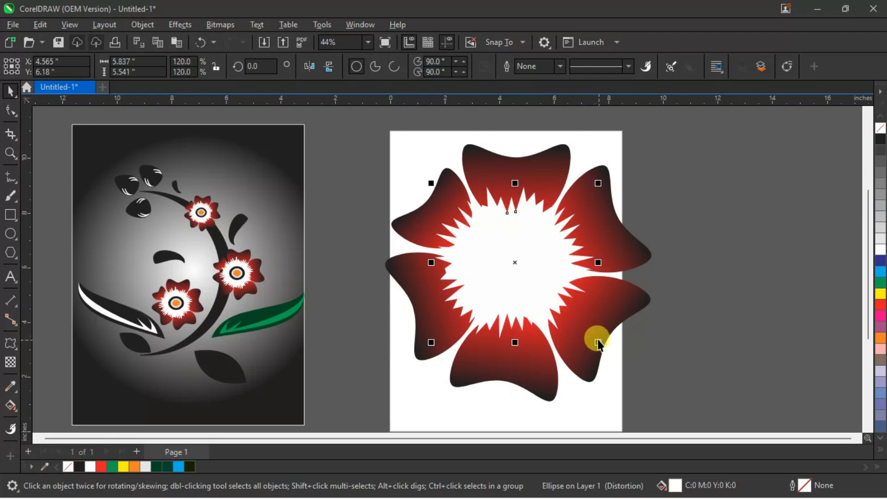
{"action": "left_click", "coordinate": [717, 235]}
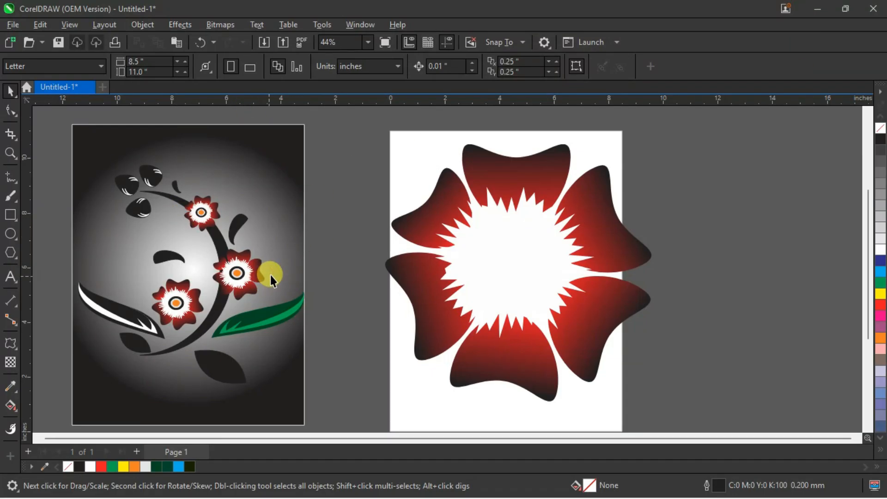
Step: Draw an ellipse about 2.69 by 2.50 inches and move it to the flower's centre at X 4.565, Y 6.18 inches
{"action": "left_click", "coordinate": [10, 234]}
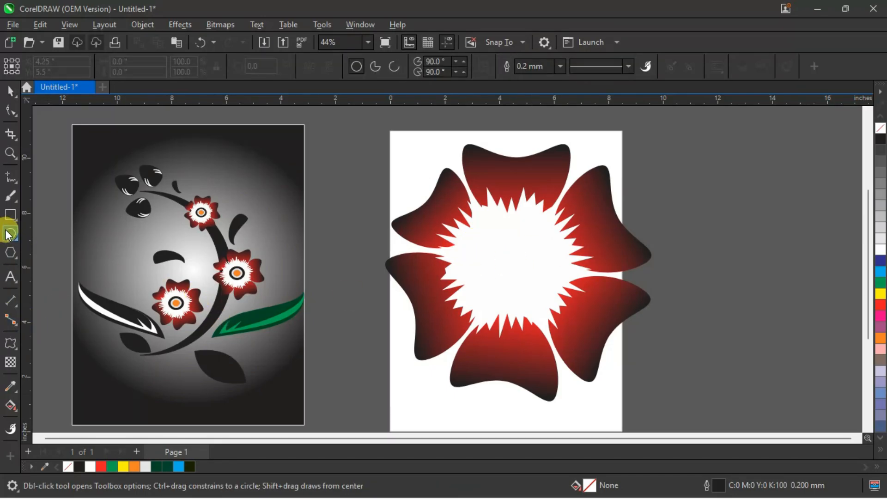
{"action": "left_click_drag", "start_coordinate": [486, 238], "coordinate": [557, 303]}
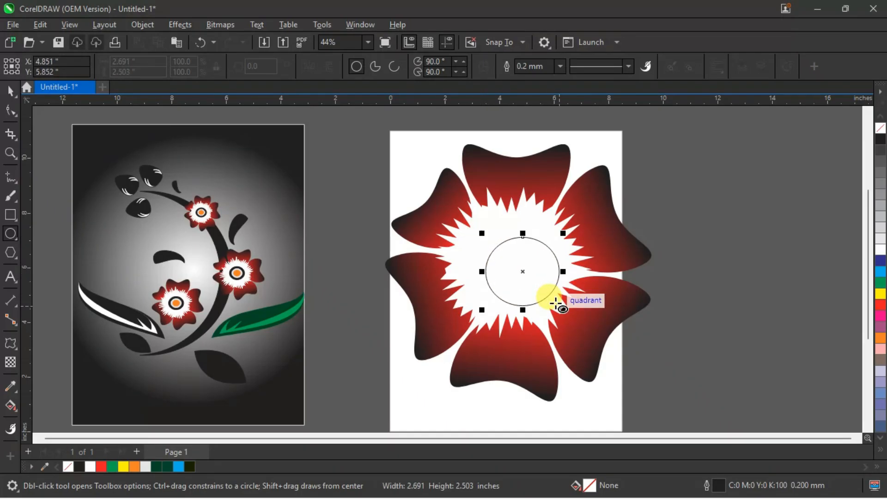
{"action": "left_click", "coordinate": [11, 89]}
{"action": "left_click_drag", "start_coordinate": [511, 259], "coordinate": [513, 263]}
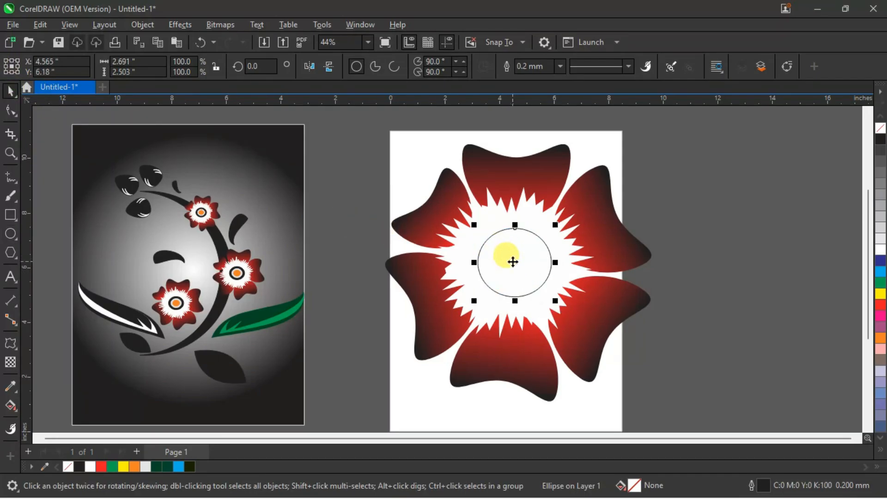
{"action": "left_click", "coordinate": [779, 220]}
{"action": "left_click", "coordinate": [523, 260]}
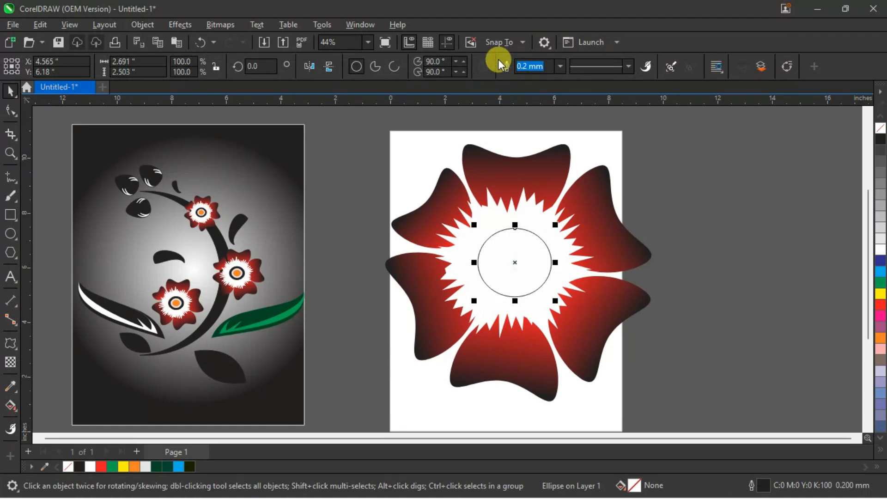
Step: Fill the central ellipse with black
{"action": "left_click", "coordinate": [508, 44]}
{"action": "left_click", "coordinate": [536, 126]}
{"action": "left_click", "coordinate": [880, 145]}
{"action": "right_click", "coordinate": [763, 194]}
{"action": "left_click", "coordinate": [705, 175]}
{"action": "left_click", "coordinate": [511, 263]}
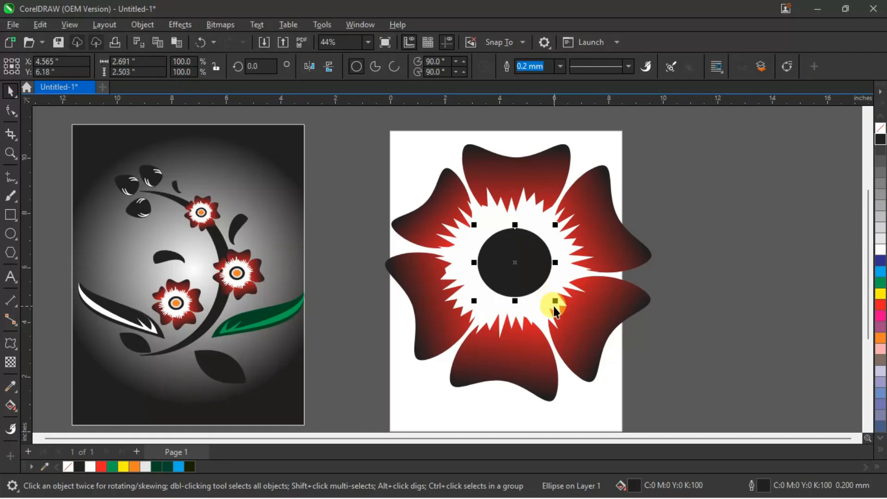
Step: Create a concentric copy of the black ellipse scaled to about 73.2% and give it a red fill and red outline
{"action": "left_click_drag", "start_coordinate": [557, 302], "coordinate": [547, 296]}
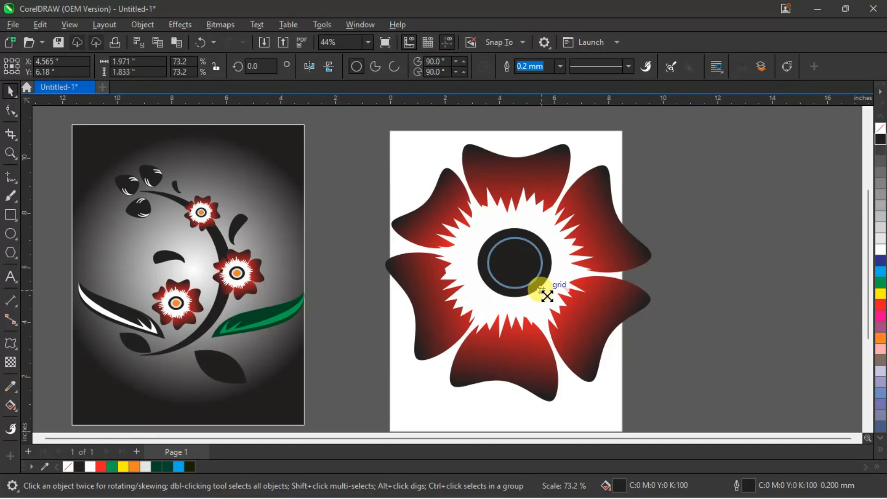
{"action": "left_click_drag", "start_coordinate": [547, 296], "coordinate": [547, 296]}
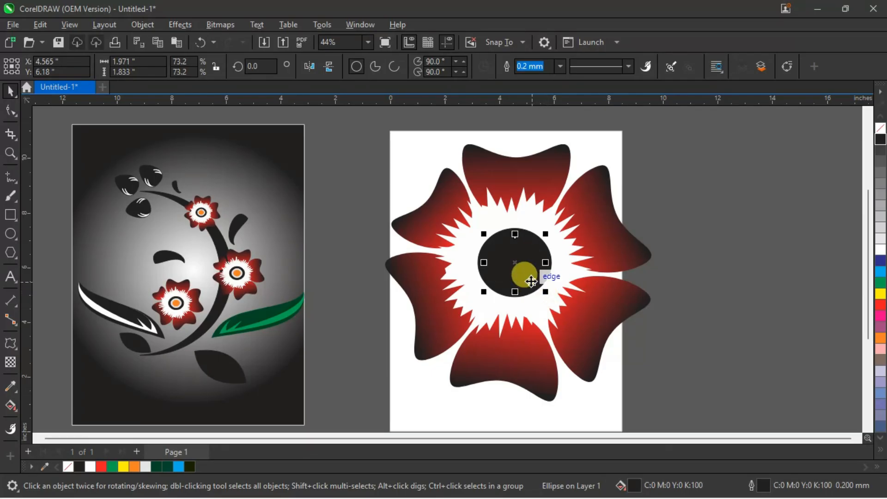
{"action": "left_click", "coordinate": [881, 306]}
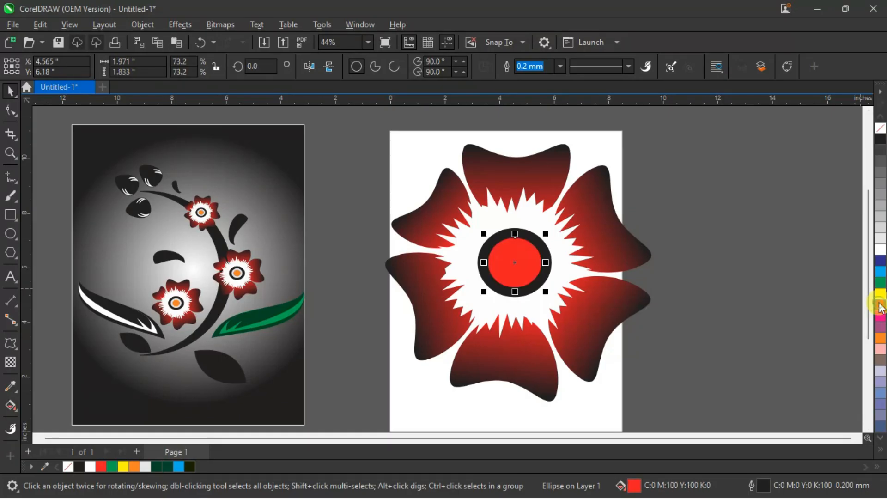
{"action": "left_click", "coordinate": [823, 301]}
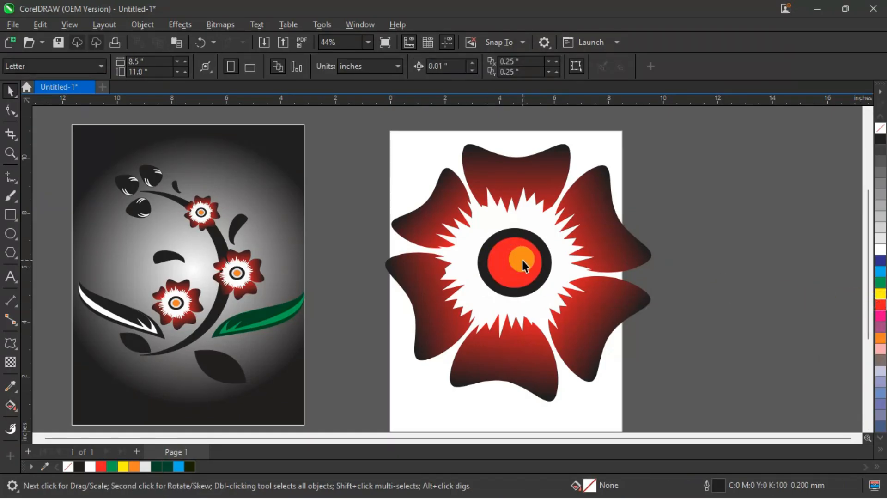
{"action": "left_click", "coordinate": [522, 259]}
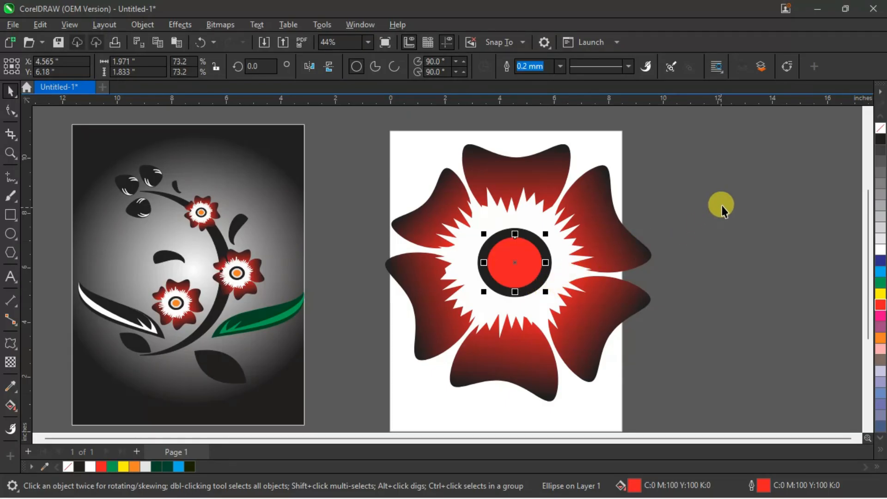
{"action": "left_click", "coordinate": [721, 205]}
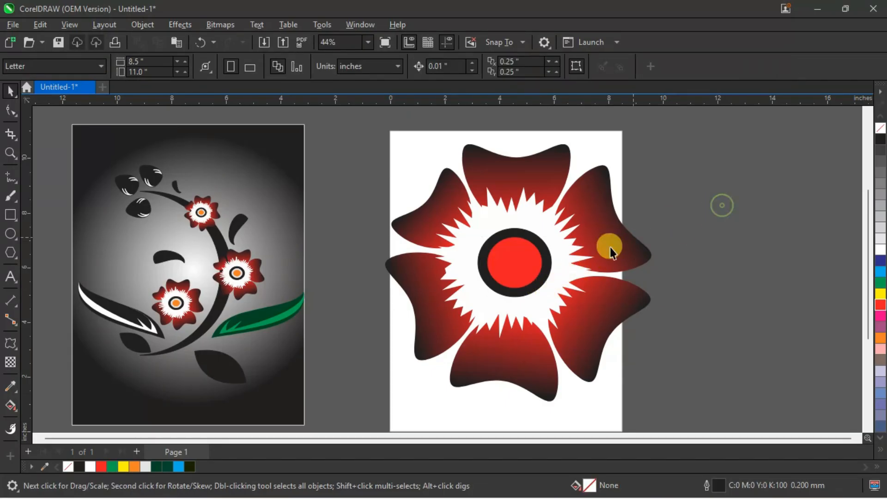
{"action": "left_click", "coordinate": [514, 255]}
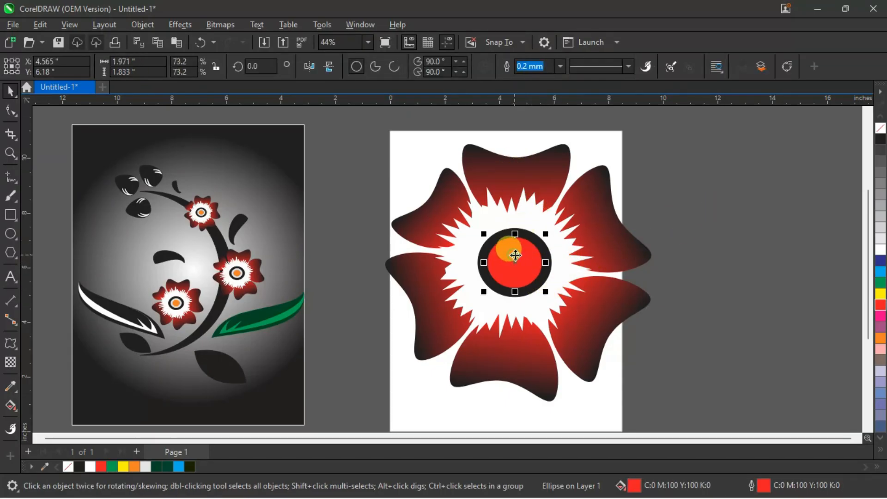
Step: Apply an elliptical fountain fill to the inner red ellipse and move the gradient's origin to the ellipse's centre
{"action": "left_click", "coordinate": [11, 406]}
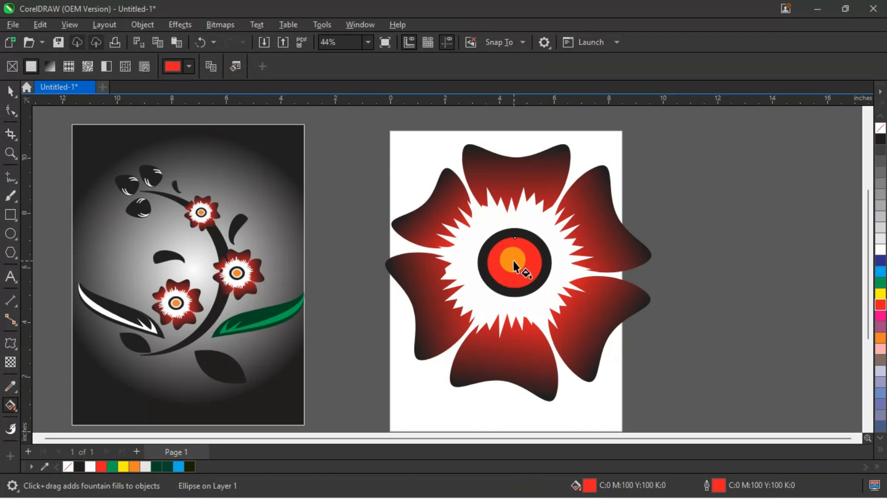
{"action": "left_click_drag", "start_coordinate": [509, 262], "coordinate": [554, 242]}
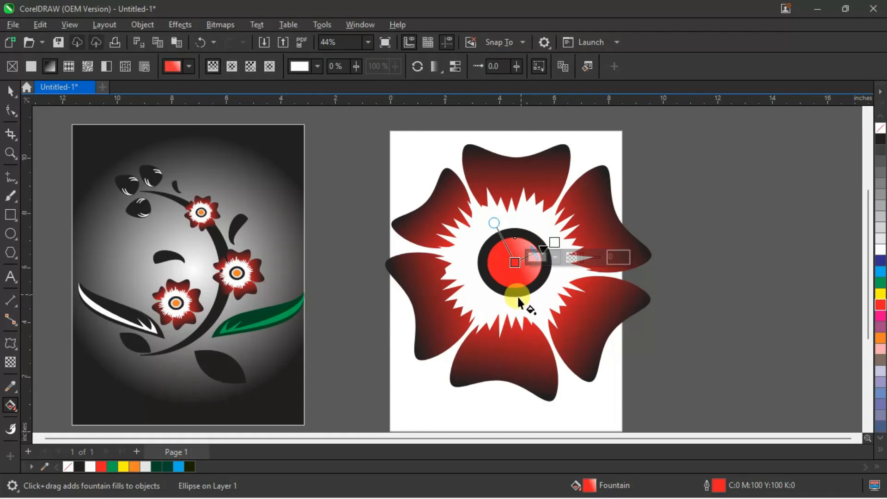
{"action": "left_click", "coordinate": [232, 66]}
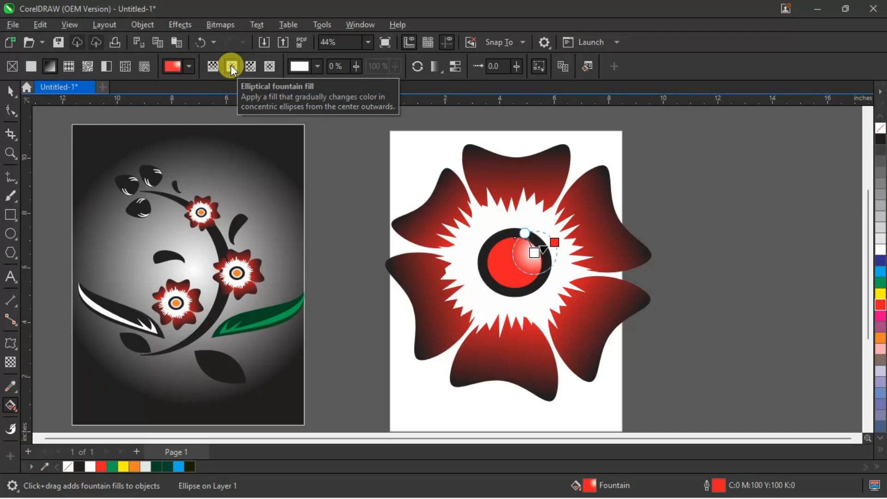
{"action": "left_click_drag", "start_coordinate": [533, 252], "coordinate": [515, 262]}
{"action": "left_click", "coordinate": [517, 261]}
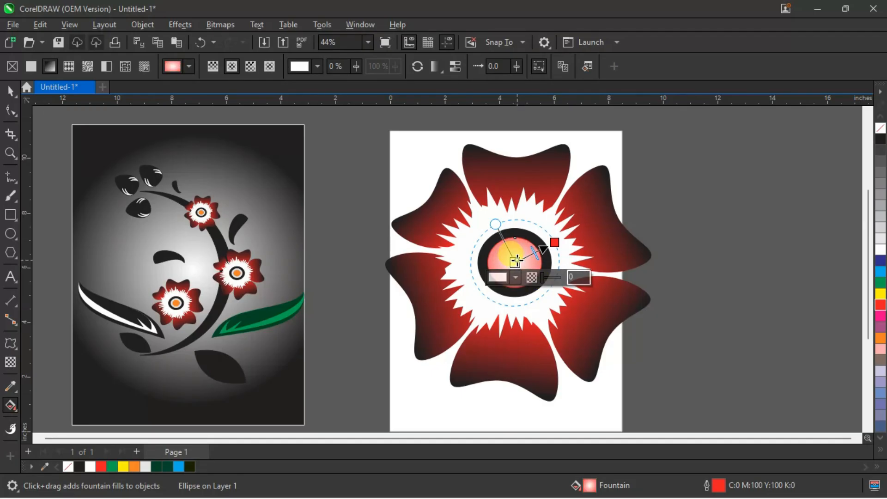
Step: Colour the inner ellipse's gradient red at the centre and black at the outer end, and remove the ellipse's outline
{"action": "left_click", "coordinate": [554, 242]}
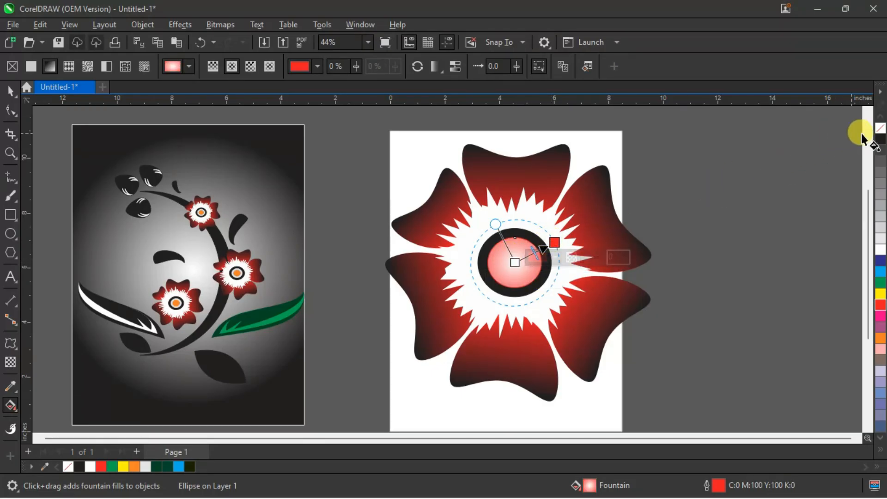
{"action": "left_click", "coordinate": [879, 138]}
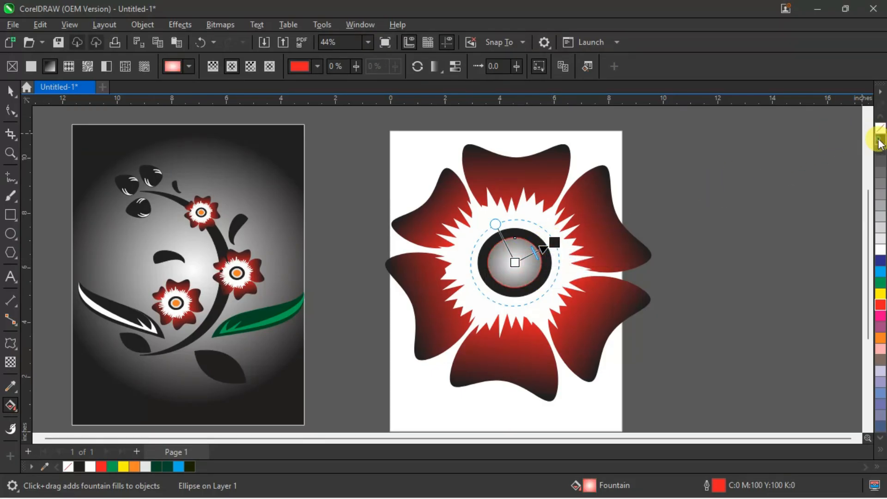
{"action": "left_click", "coordinate": [517, 261]}
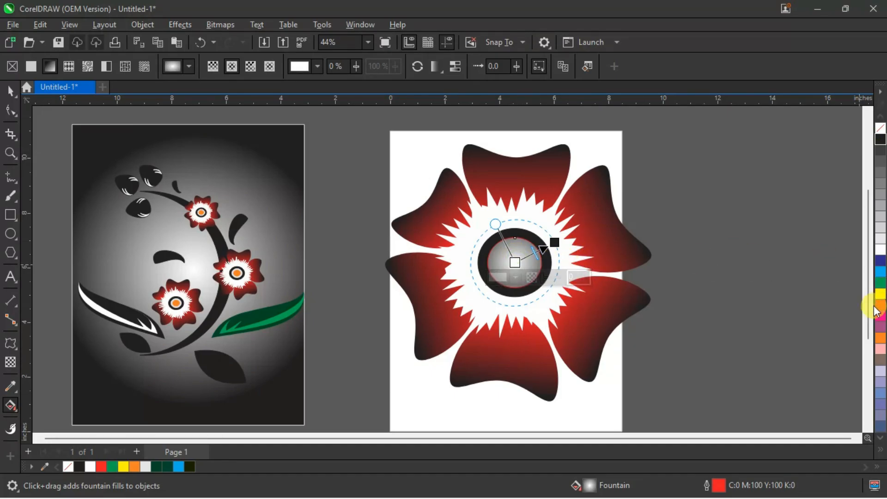
{"action": "left_click", "coordinate": [880, 308]}
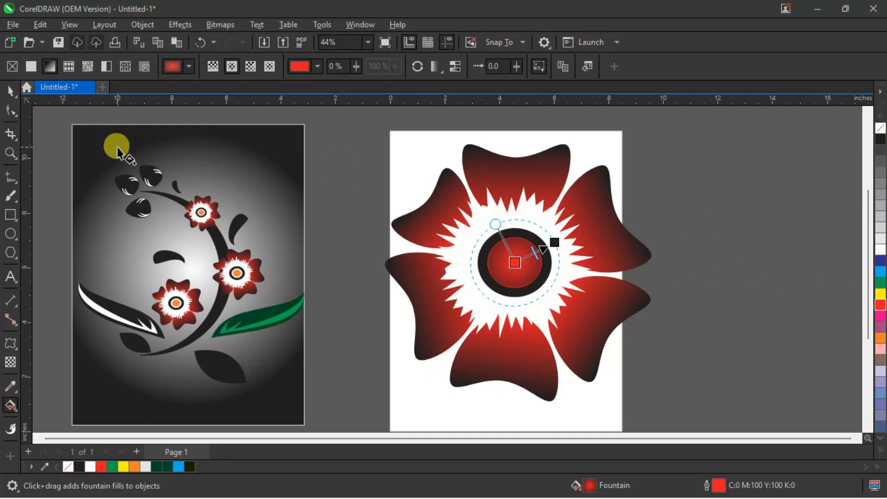
{"action": "left_click", "coordinate": [13, 90]}
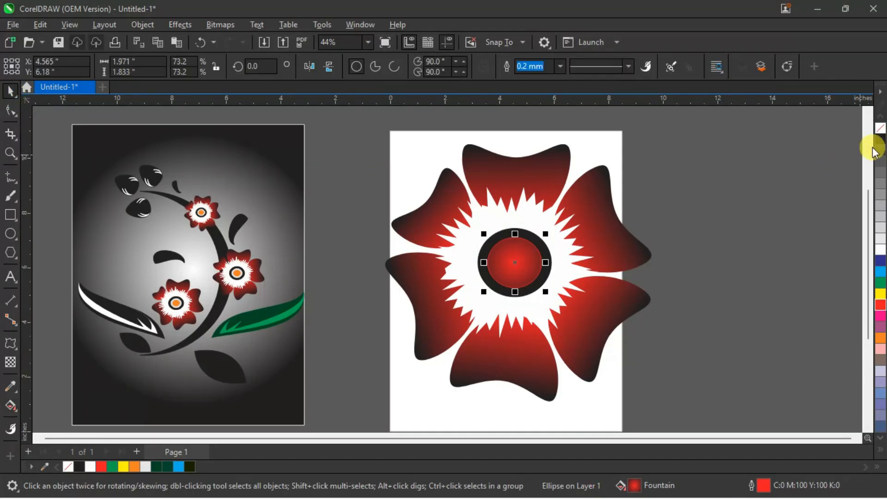
{"action": "left_click", "coordinate": [813, 191]}
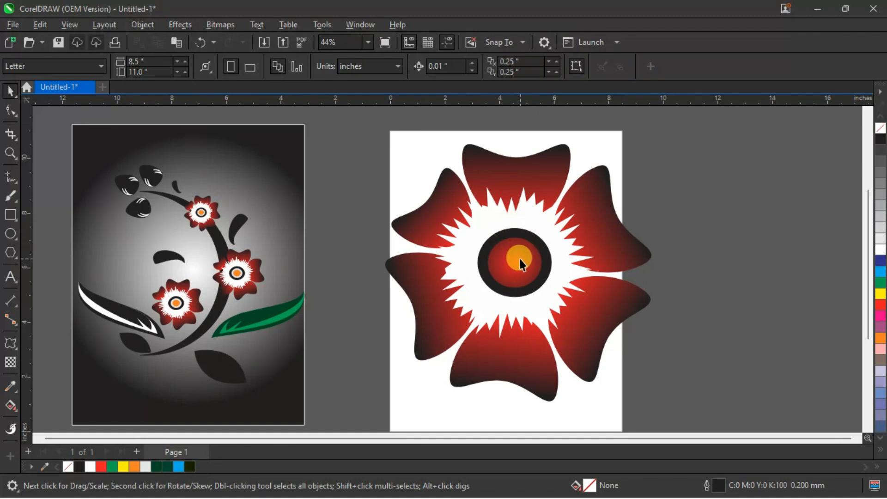
Step: Make a small copy of the gradient ellipse at 13.9% scale and place it at about X 2.915, Y 6.761 inches
{"action": "left_click", "coordinate": [520, 262]}
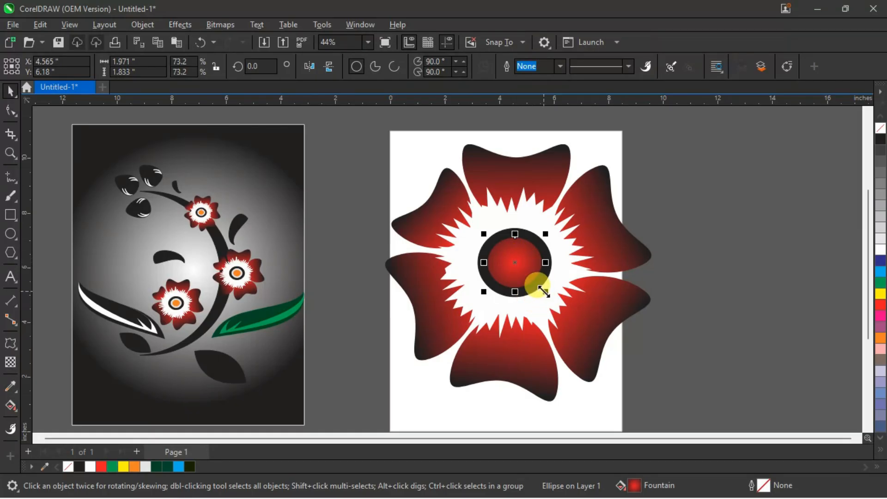
{"action": "left_click_drag", "start_coordinate": [518, 262], "coordinate": [481, 257]}
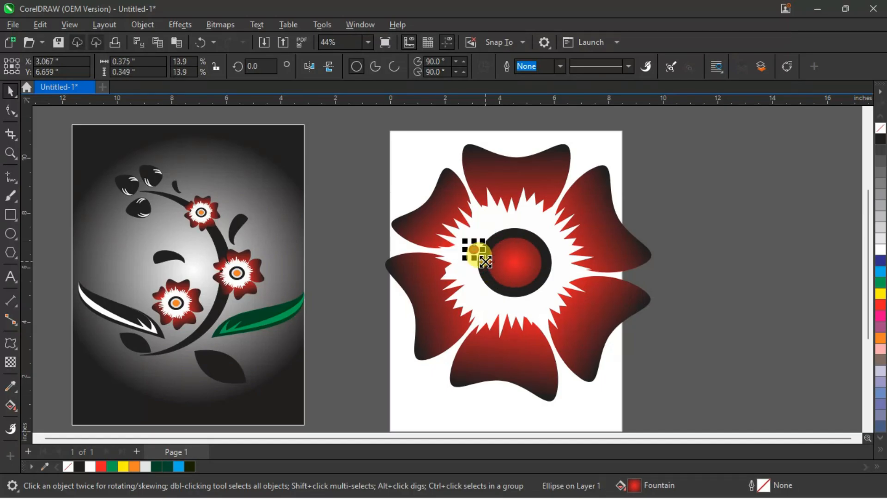
{"action": "left_click", "coordinate": [831, 199]}
{"action": "scroll", "coordinate": [479, 257], "scroll_direction": "up", "scroll_amount": 3}
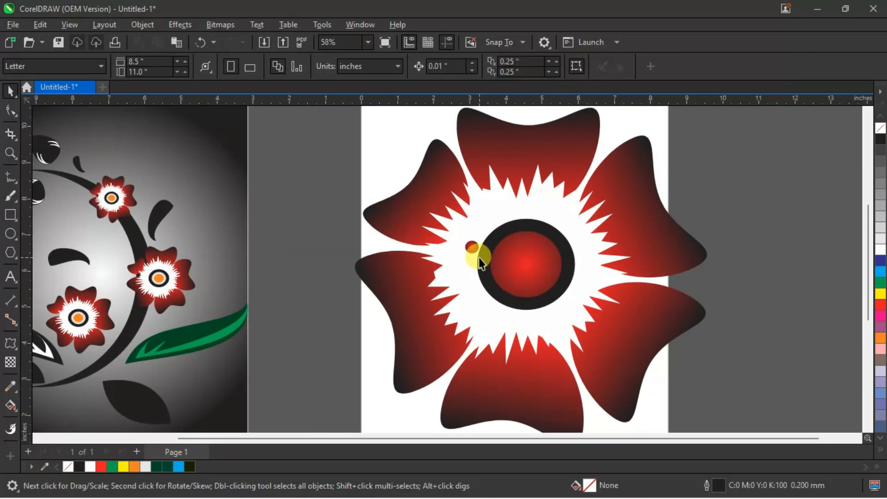
{"action": "left_click", "coordinate": [470, 241]}
{"action": "left_click_drag", "start_coordinate": [470, 240], "coordinate": [462, 239]}
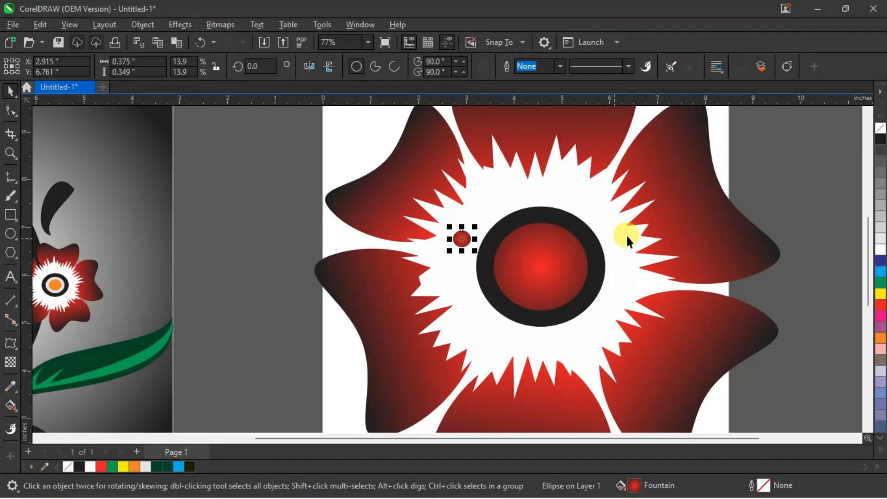
{"action": "left_click", "coordinate": [791, 159]}
Step: Move the small ellipse's rotation centre to the flower's centre and create a copy rotated about 18° clockwise around it
{"action": "left_click", "coordinate": [462, 240]}
{"action": "left_click", "coordinate": [462, 239]}
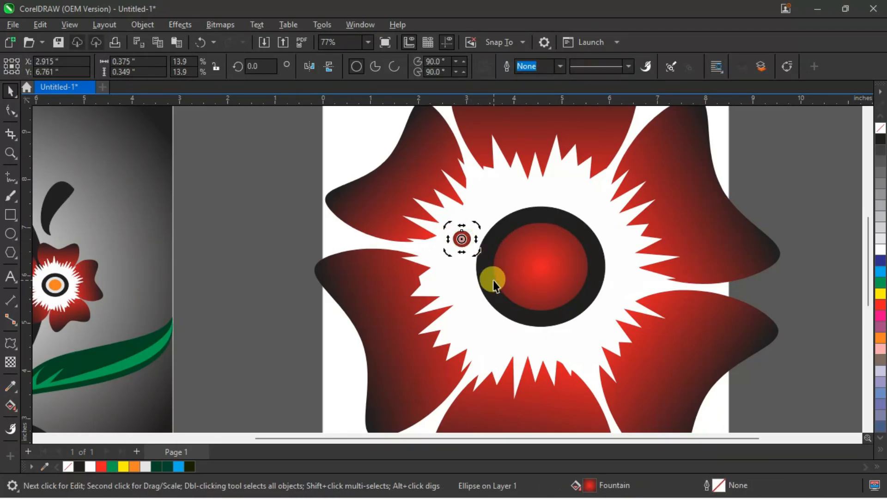
{"action": "left_click_drag", "start_coordinate": [463, 239], "coordinate": [545, 268]}
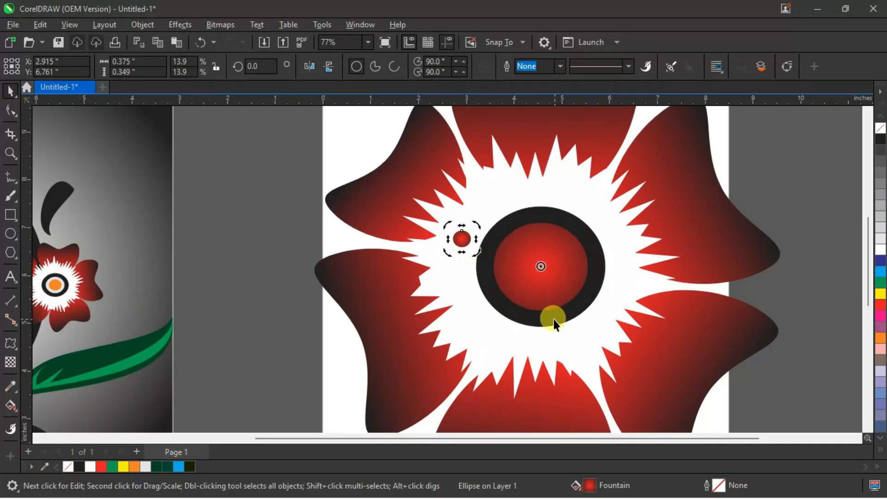
{"action": "left_click_drag", "start_coordinate": [447, 226], "coordinate": [468, 202]}
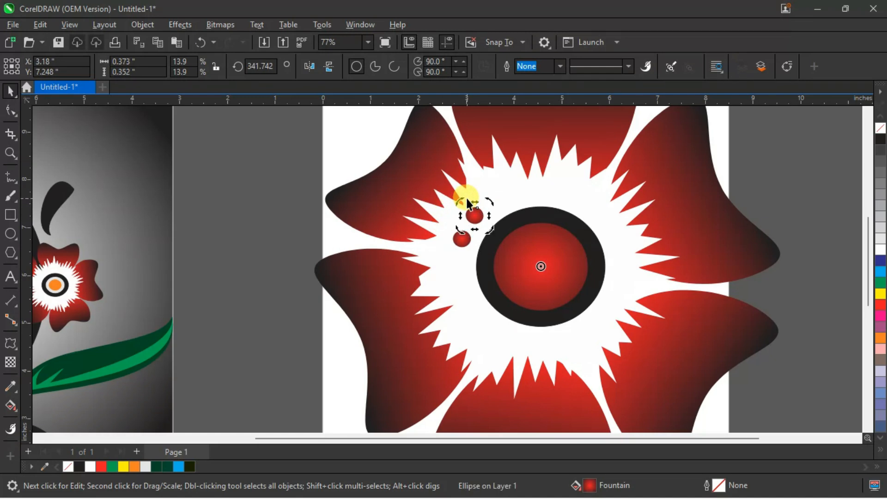
Step: Repeat the rotated duplication until the small red ellipses form a complete ring around the black centre
{"action": "key", "text": "ctrl+r"}
{"action": "key", "text": "ctrl+r"}
{"action": "key", "text": "ctrl+r"}
{"action": "key", "text": "ctrl+r"}
{"action": "key", "text": "ctrl+r"}
{"action": "key", "text": "ctrl+r"}
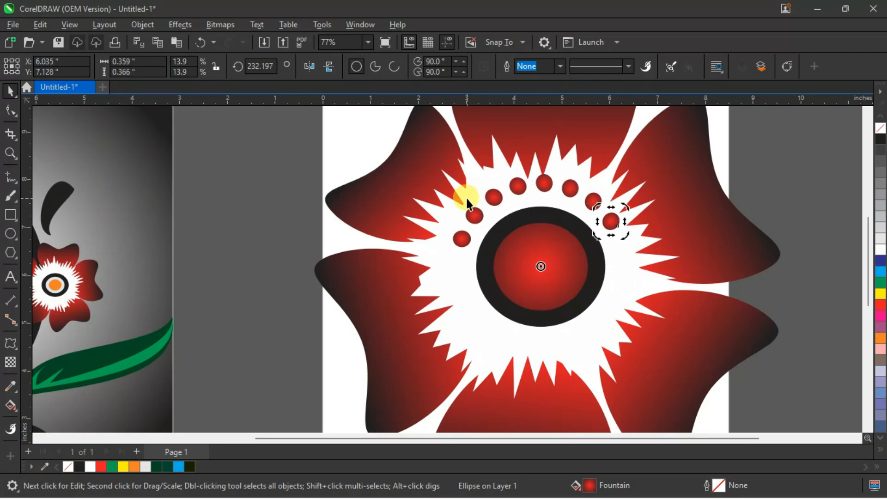
{"action": "key", "text": "ctrl+r"}
{"action": "key", "text": "ctrl+r"}
{"action": "key", "text": "ctrl+r"}
{"action": "key", "text": "ctrl+r"}
{"action": "key", "text": "ctrl+r"}
{"action": "key", "text": "ctrl+r"}
{"action": "key", "text": "ctrl+r"}
{"action": "key", "text": "ctrl+r"}
{"action": "key", "text": "ctrl+r"}
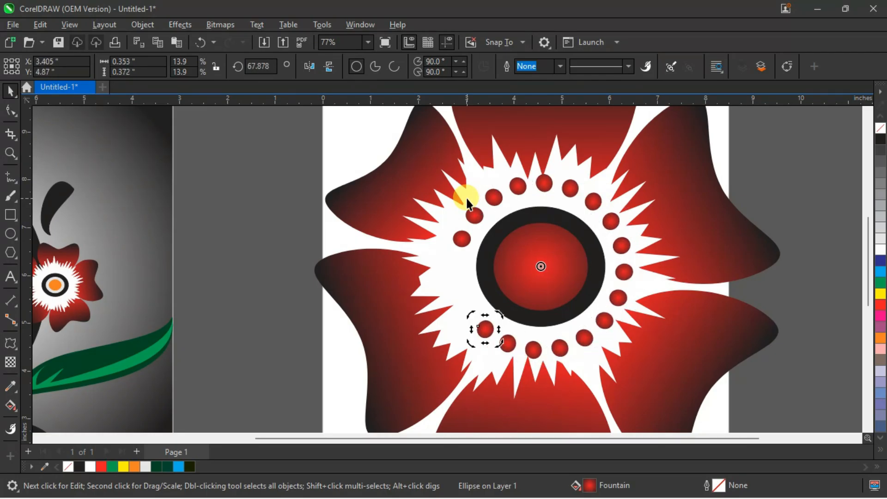
{"action": "key", "text": "ctrl+r"}
{"action": "key", "text": "ctrl+r"}
{"action": "key", "text": "ctrl+r"}
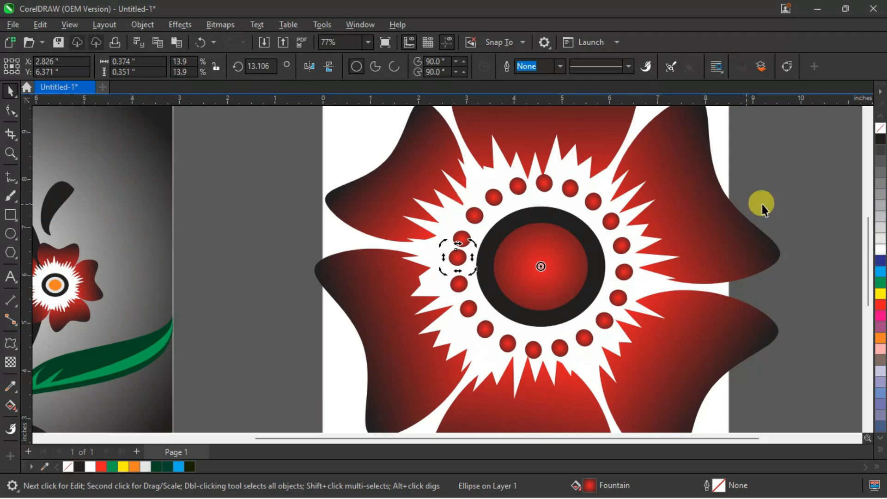
{"action": "left_click", "coordinate": [814, 190]}
Step: Remove the outlines from the whole flower, shrink it proportionally to about 6.35 × 6.13 inches, and place it within the page
{"action": "scroll", "coordinate": [683, 217], "scroll_direction": "down", "scroll_amount": 3}
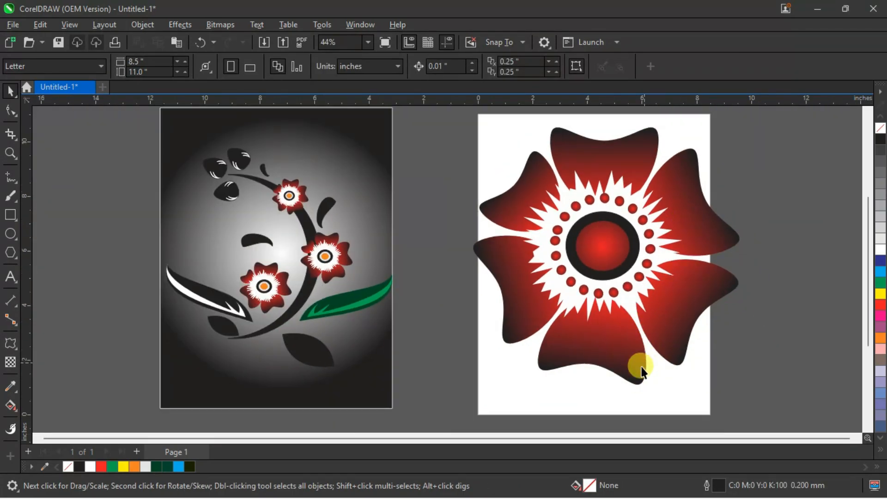
{"action": "scroll", "coordinate": [638, 434], "scroll_direction": "right", "scroll_amount": 1}
{"action": "scroll", "coordinate": [676, 315], "scroll_direction": "down", "scroll_amount": 1}
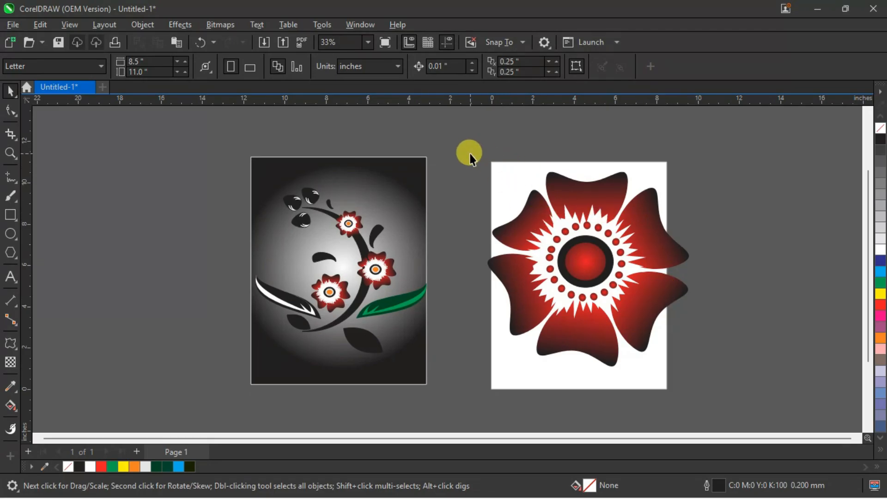
{"action": "left_click_drag", "start_coordinate": [577, 250], "coordinate": [715, 378]}
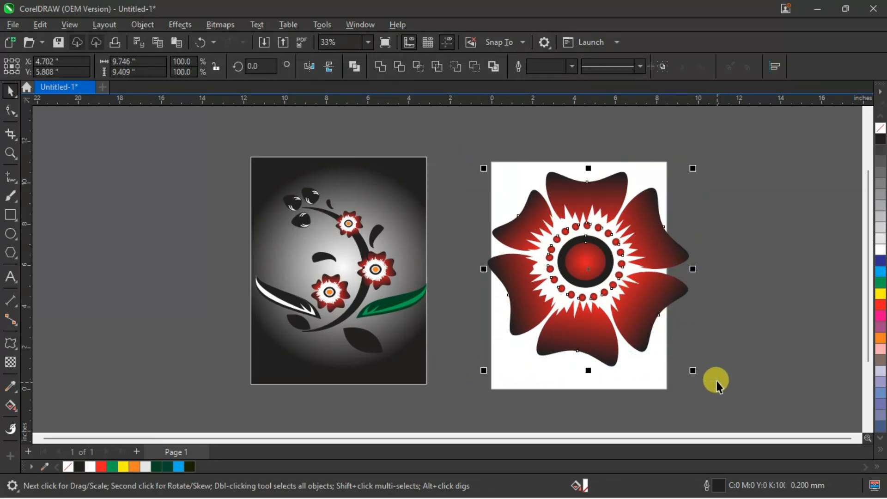
{"action": "right_click", "coordinate": [881, 131]}
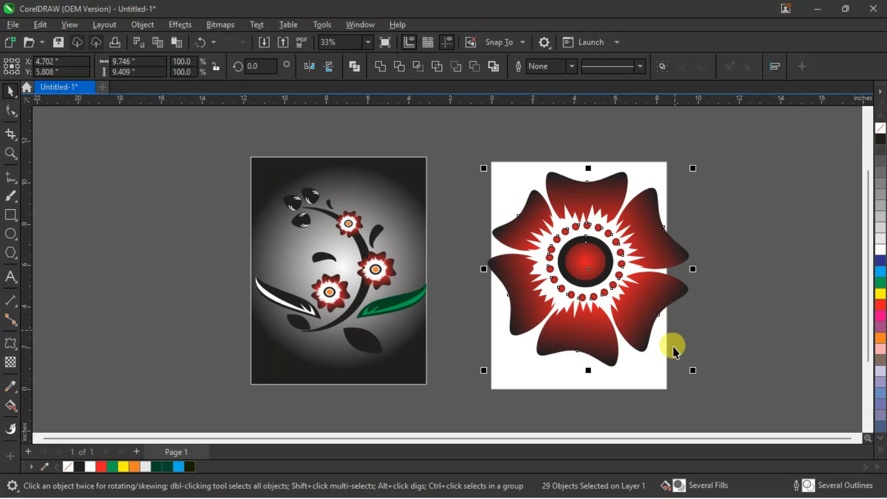
{"action": "left_click_drag", "start_coordinate": [692, 370], "coordinate": [622, 302]}
{"action": "left_click_drag", "start_coordinate": [564, 234], "coordinate": [581, 262]}
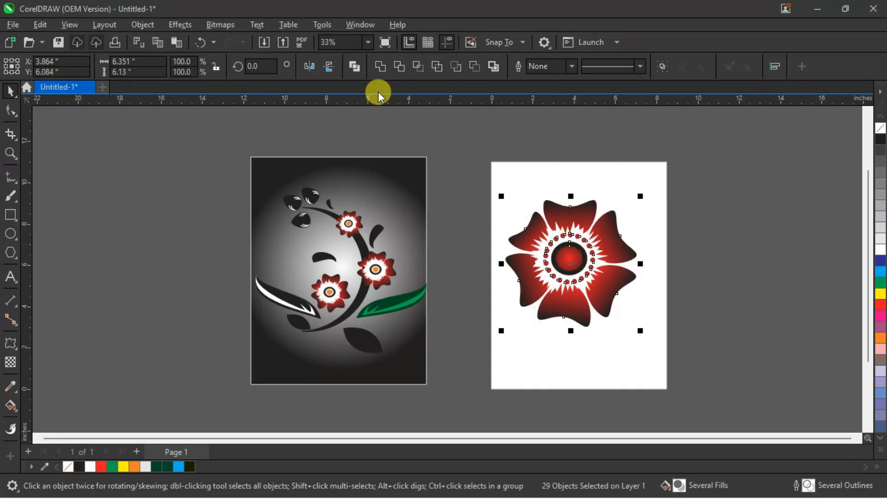
Step: Group all the flower's objects, scale the group to 80.4%, about 5.11 × 4.93 inches, and centre it roughly on the page
{"action": "key", "text": "ctrl+g"}
{"action": "scroll", "coordinate": [592, 167], "scroll_direction": "up", "scroll_amount": 1}
{"action": "left_click_drag", "start_coordinate": [602, 370], "coordinate": [566, 336]}
{"action": "left_click_drag", "start_coordinate": [525, 277], "coordinate": [558, 284]}
{"action": "left_click", "coordinate": [699, 275]}
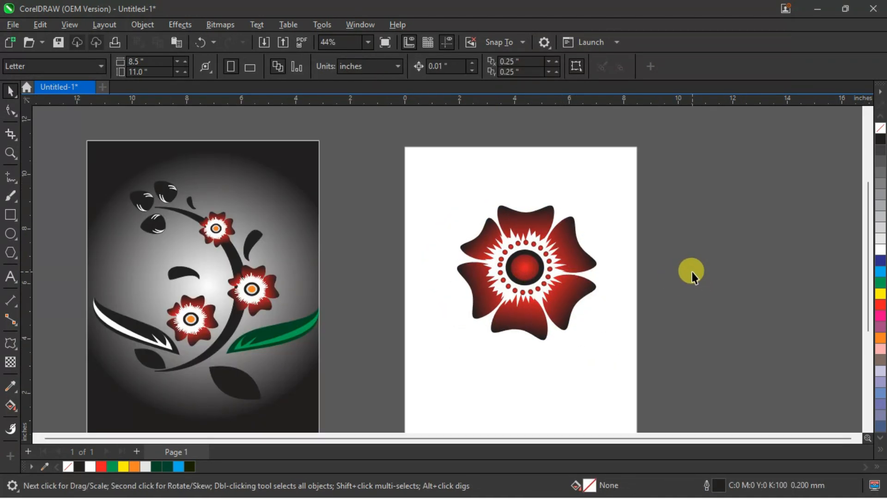
Step: Try the grouped flower at different positions on the page
{"action": "left_click_drag", "start_coordinate": [637, 348], "coordinate": [637, 349]}
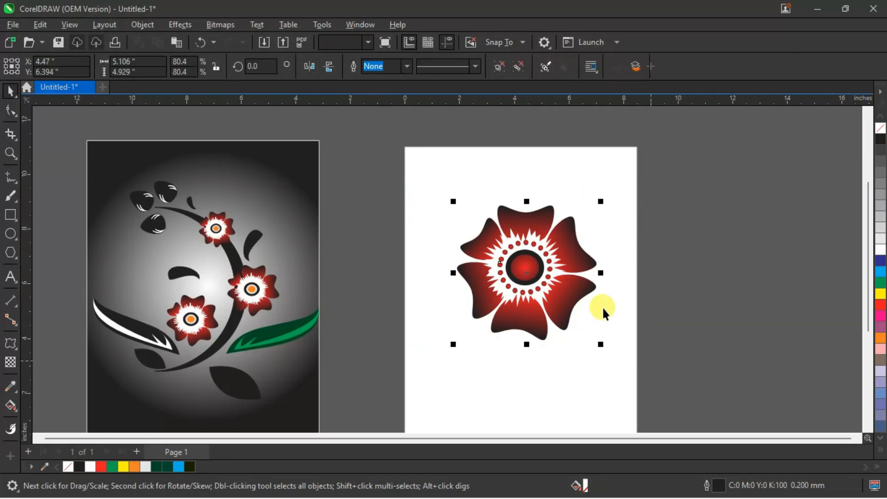
{"action": "left_click_drag", "start_coordinate": [593, 266], "coordinate": [601, 240]}
{"action": "left_click", "coordinate": [696, 244]}
{"action": "left_click_drag", "start_coordinate": [396, 165], "coordinate": [618, 323]}
{"action": "scroll", "coordinate": [649, 282], "scroll_direction": "up", "scroll_amount": 1}
{"action": "scroll", "coordinate": [648, 281], "scroll_direction": "down", "scroll_amount": 1}
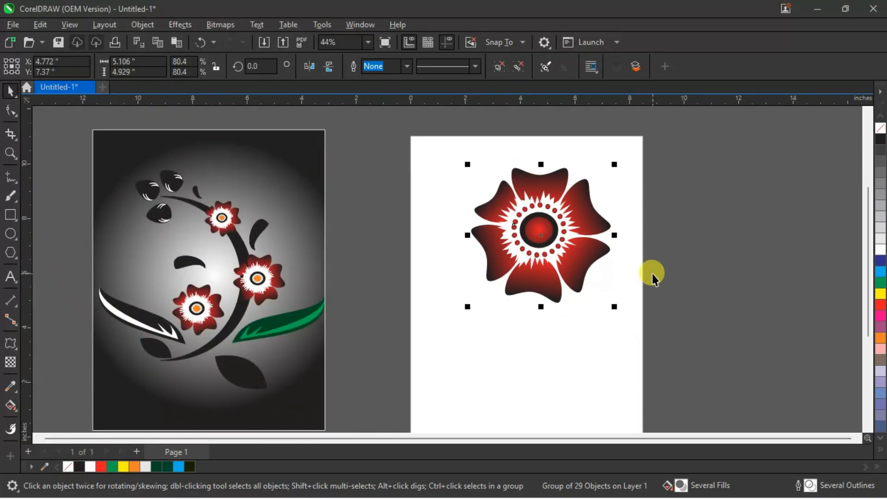
{"action": "left_click", "coordinate": [687, 251]}
{"action": "left_click_drag", "start_coordinate": [402, 154], "coordinate": [666, 317]}
{"action": "left_click_drag", "start_coordinate": [535, 223], "coordinate": [530, 263]}
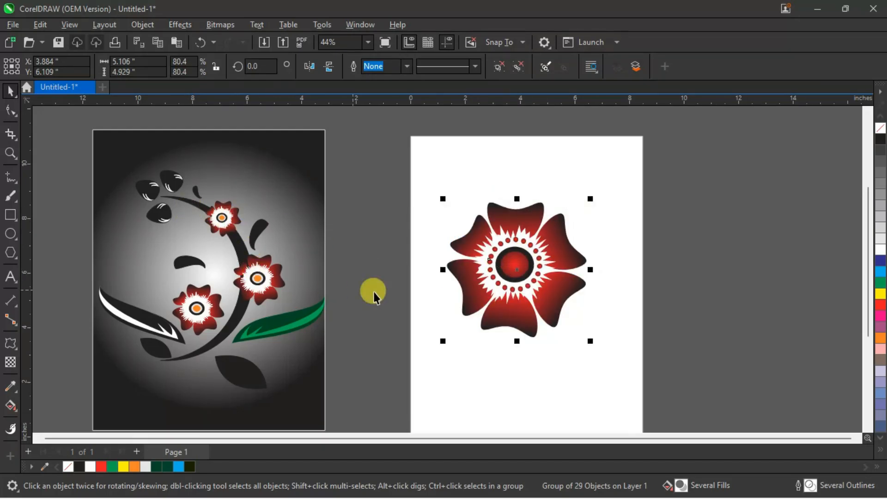
Step: Move the grouped flower off the page into the empty area beside it
{"action": "left_click_drag", "start_coordinate": [866, 241], "coordinate": [864, 247]}
{"action": "left_click_drag", "start_coordinate": [511, 257], "coordinate": [743, 240]}
{"action": "left_click", "coordinate": [633, 301]}
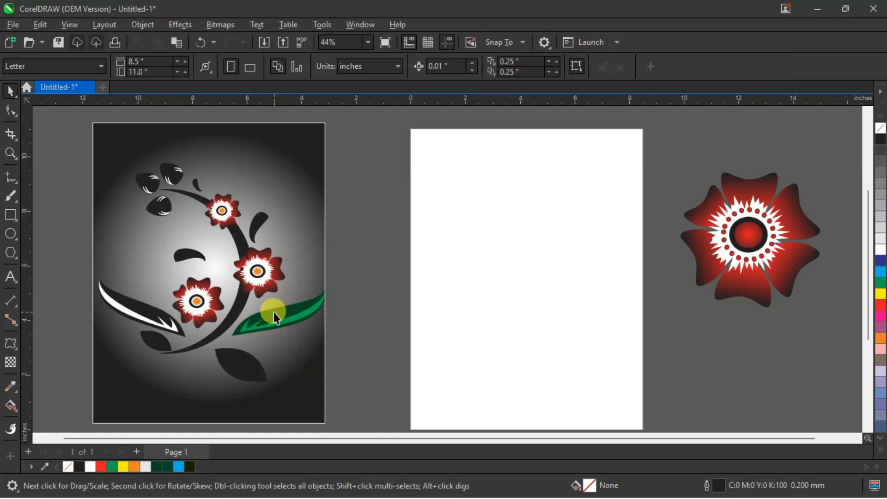
Step: Draw a rectangle about 6.42 × 5.83 inches on the blank page and convert it to an editable curve
{"action": "left_click", "coordinate": [11, 215]}
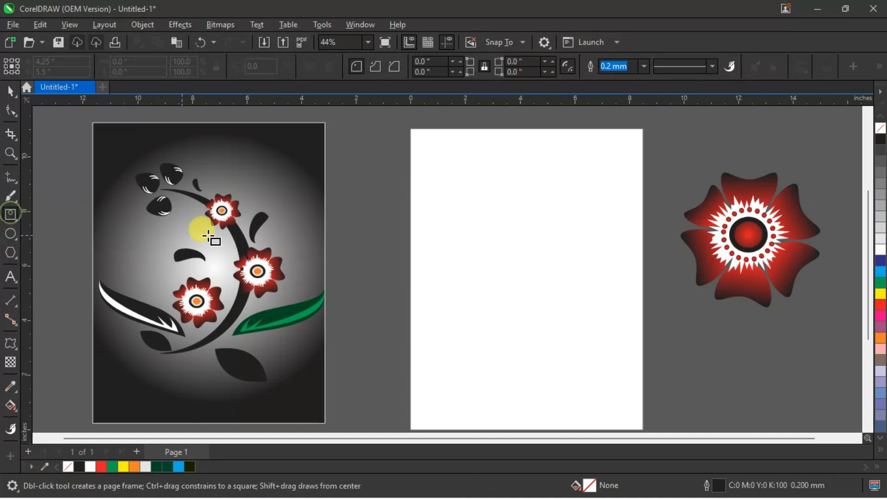
{"action": "left_click_drag", "start_coordinate": [439, 171], "coordinate": [613, 331]}
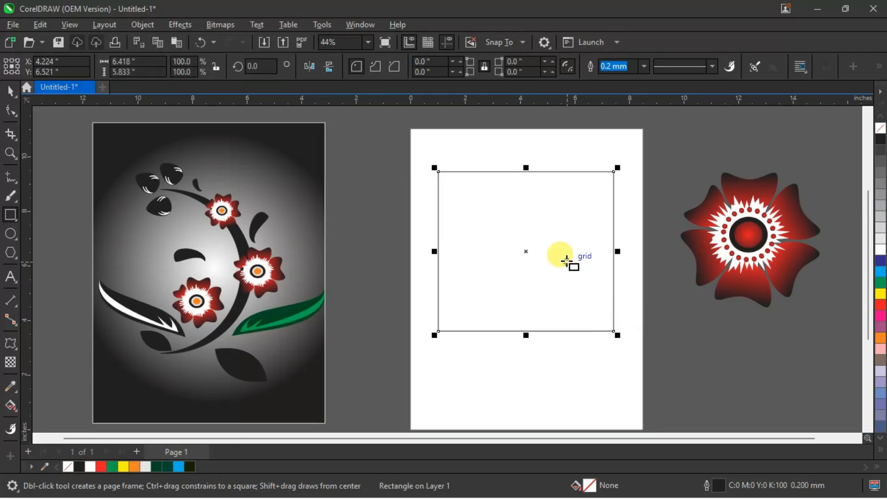
{"action": "left_click", "coordinate": [11, 110]}
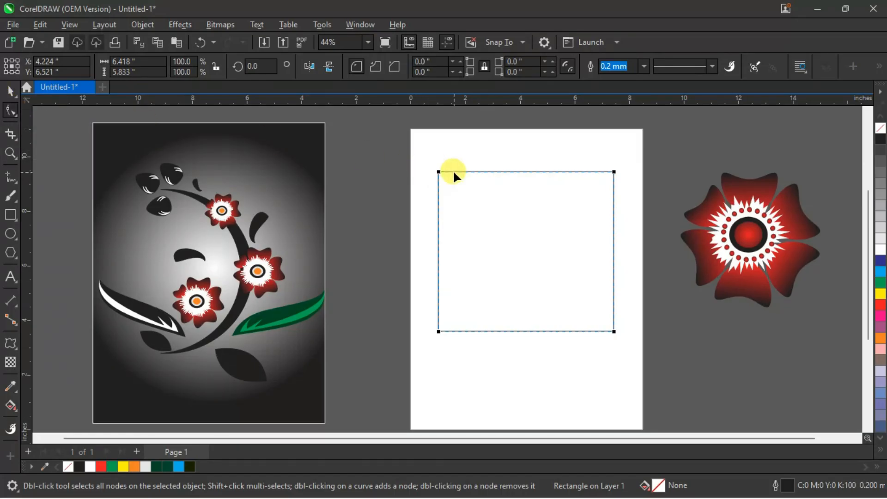
{"action": "key", "text": "ctrl+q"}
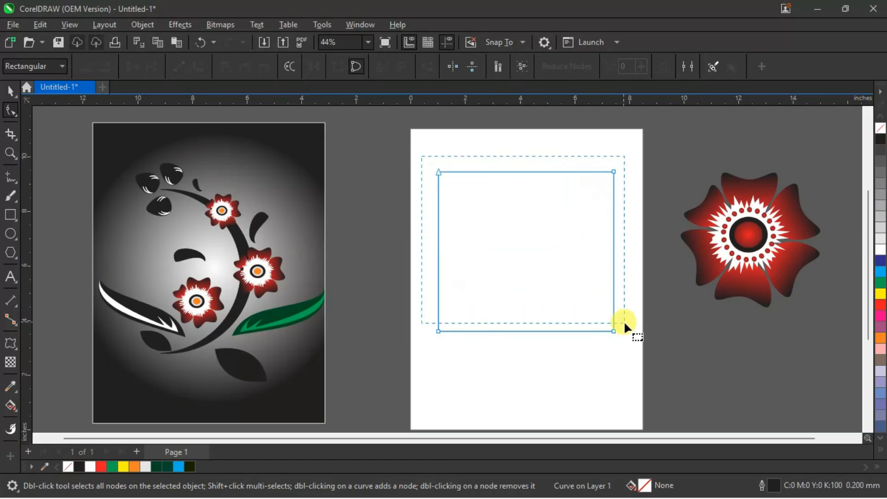
Step: Convert all the rectangle's segments to curves and delete its upper-left and lower-right corner nodes
{"action": "left_click_drag", "start_coordinate": [633, 345], "coordinate": [633, 346]}
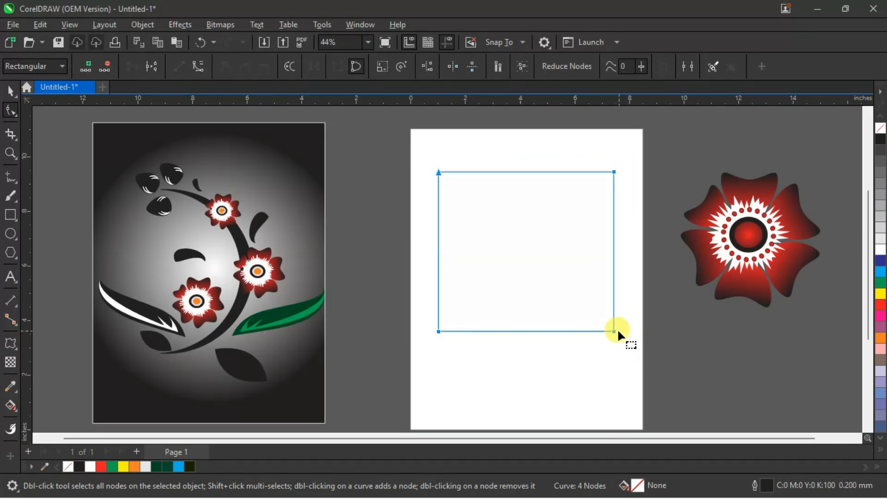
{"action": "left_click", "coordinate": [197, 65]}
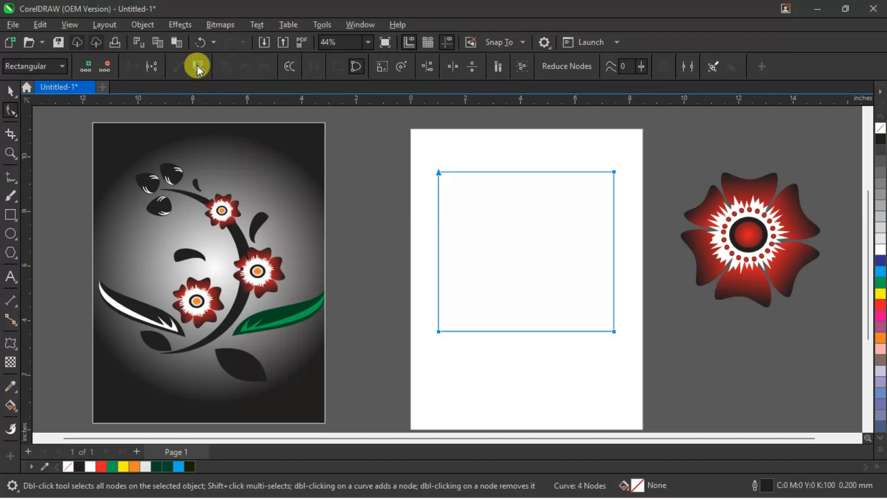
{"action": "left_click_drag", "start_coordinate": [402, 152], "coordinate": [478, 215]}
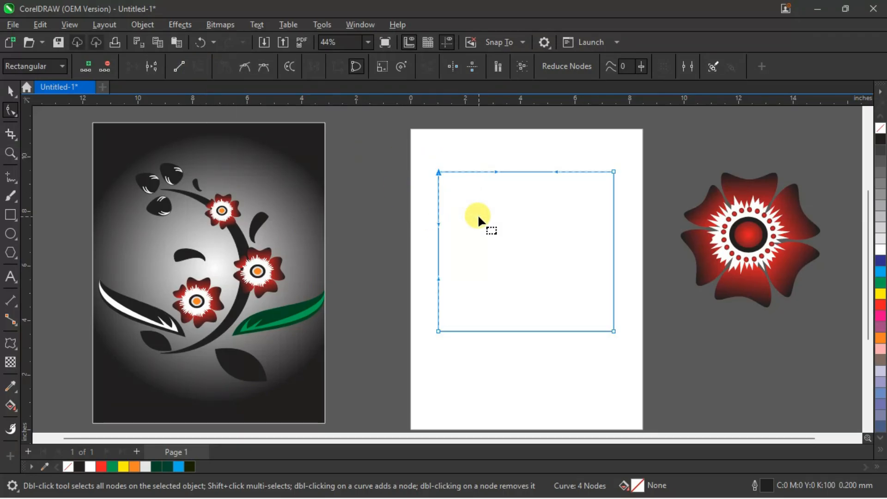
{"action": "key", "text": "Delete"}
{"action": "left_click_drag", "start_coordinate": [643, 345], "coordinate": [643, 346]}
{"action": "key", "text": "Delete"}
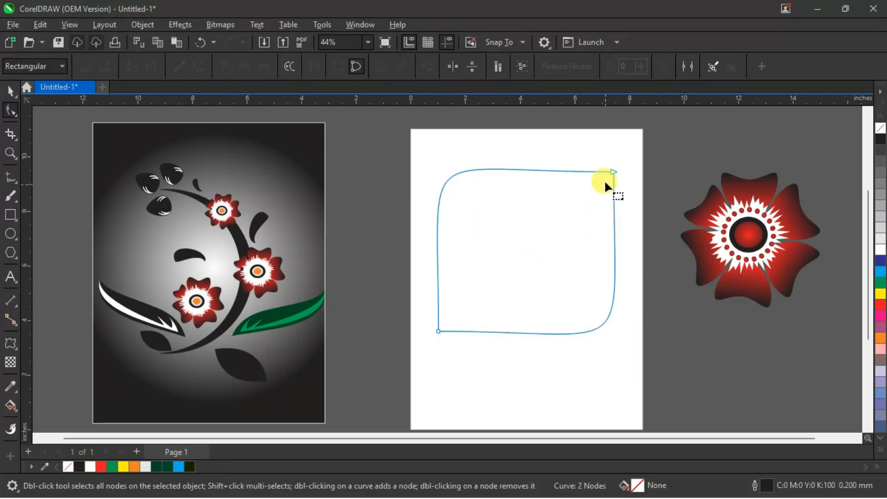
Step: Pull the two remaining nodes far apart diagonally and bend the upper edge into a long S-shaped leaf curve
{"action": "left_click_drag", "start_coordinate": [614, 170], "coordinate": [802, 149]}
{"action": "left_click_drag", "start_coordinate": [437, 331], "coordinate": [387, 352]}
{"action": "left_click_drag", "start_coordinate": [806, 144], "coordinate": [808, 140]}
{"action": "left_click_drag", "start_coordinate": [608, 141], "coordinate": [673, 168]}
{"action": "left_click_drag", "start_coordinate": [702, 182], "coordinate": [712, 204]}
{"action": "left_click_drag", "start_coordinate": [387, 157], "coordinate": [375, 154]}
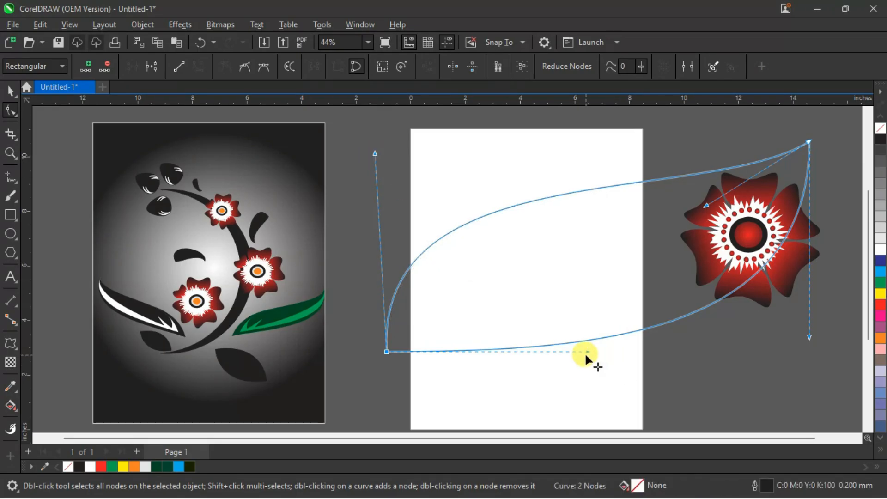
Step: Adjust the lower edge's curve handles at both nodes so the edge sweeps upward and forms a slim leaf
{"action": "left_click_drag", "start_coordinate": [586, 352], "coordinate": [552, 382]}
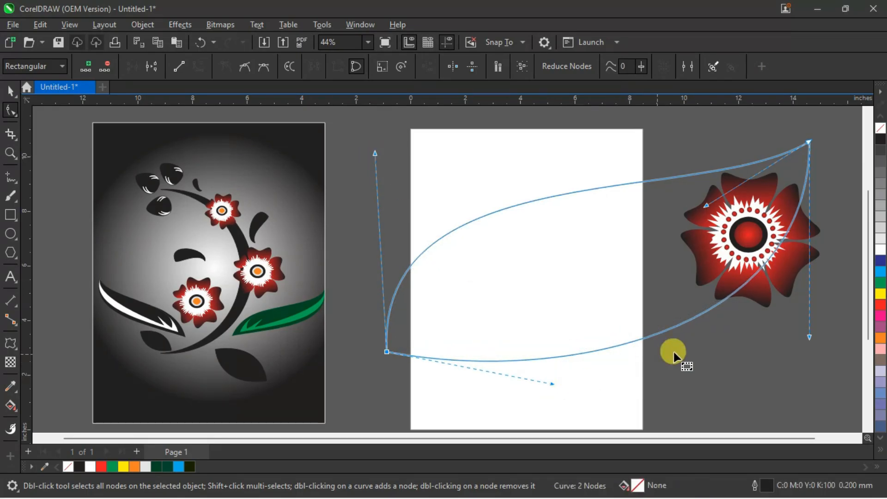
{"action": "left_click_drag", "start_coordinate": [808, 336], "coordinate": [783, 295]}
{"action": "left_click_drag", "start_coordinate": [553, 381], "coordinate": [528, 277]}
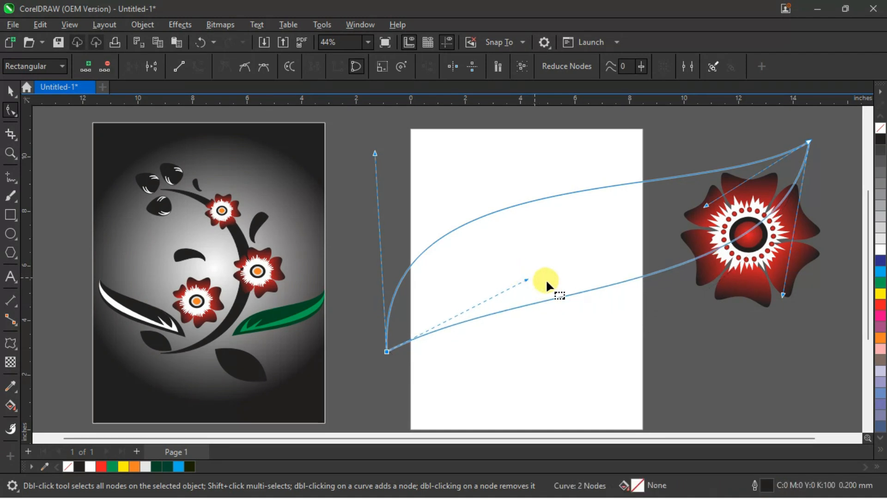
{"action": "left_click_drag", "start_coordinate": [782, 294], "coordinate": [719, 260]}
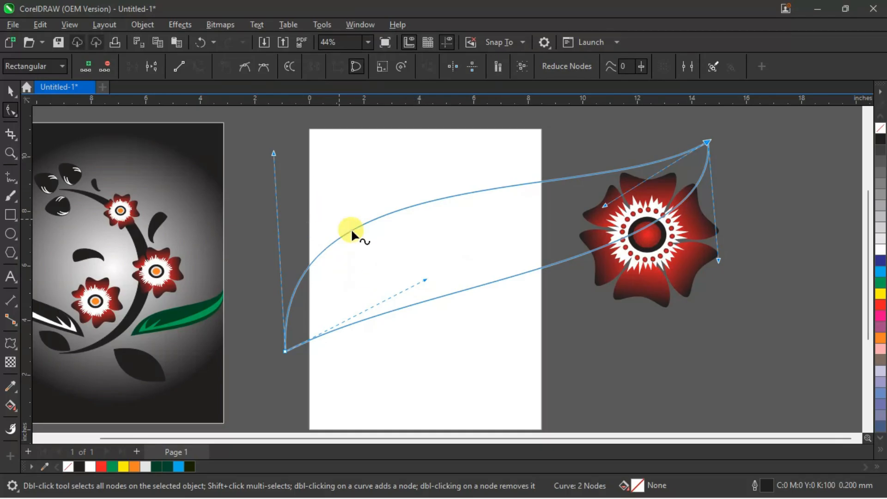
{"action": "left_click_drag", "start_coordinate": [423, 279], "coordinate": [419, 284]}
Step: Scale the leaf to 54.1%, about 8.38 × 4.16 inches, and position it at about X 5.05, Y 6.587 inches
{"action": "left_click", "coordinate": [10, 92]}
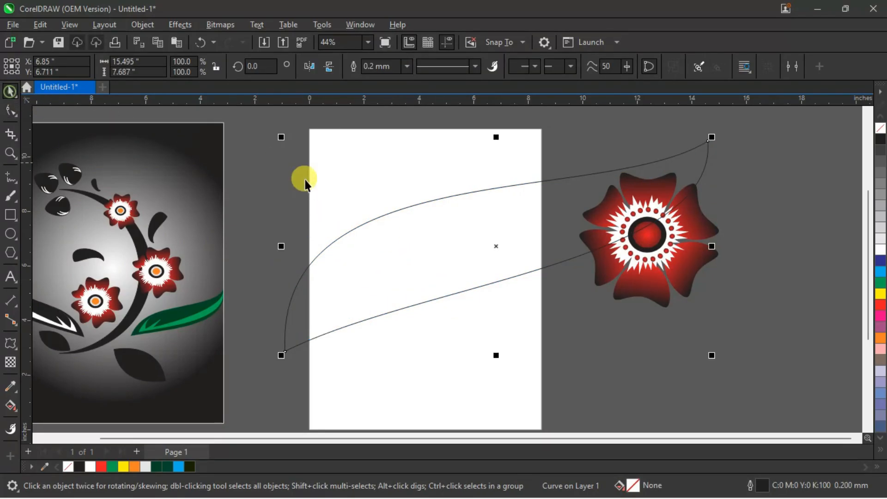
{"action": "left_click_drag", "start_coordinate": [712, 354], "coordinate": [513, 255]}
{"action": "left_click_drag", "start_coordinate": [430, 166], "coordinate": [476, 218]}
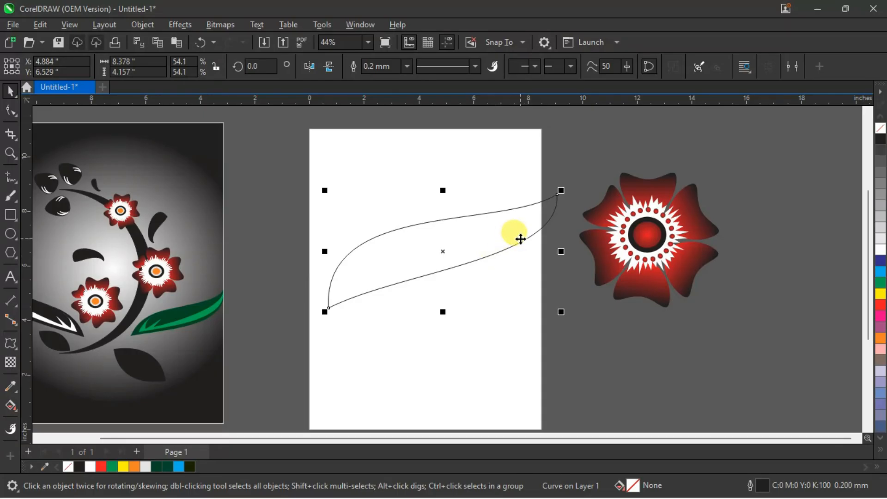
{"action": "left_click_drag", "start_coordinate": [508, 232], "coordinate": [512, 231]}
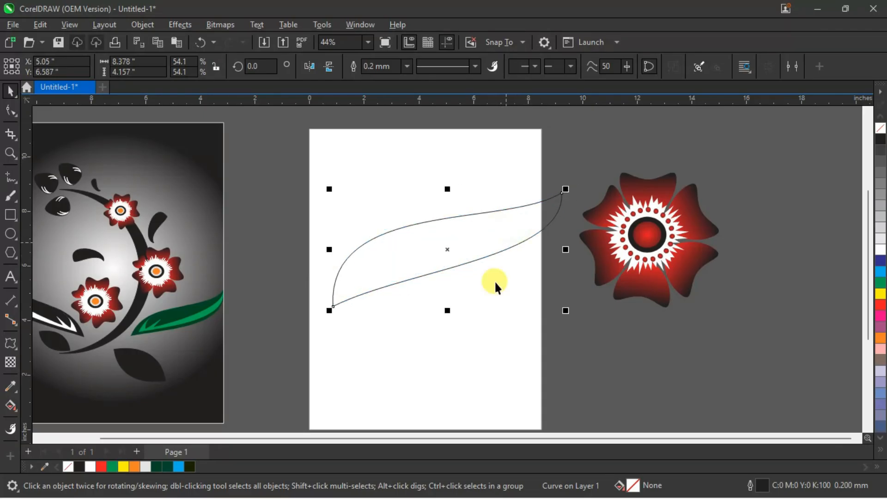
Step: Fill the leaf with dark green C100 M41 Y100 K49 and remove its outline
{"action": "left_click", "coordinate": [880, 287]}
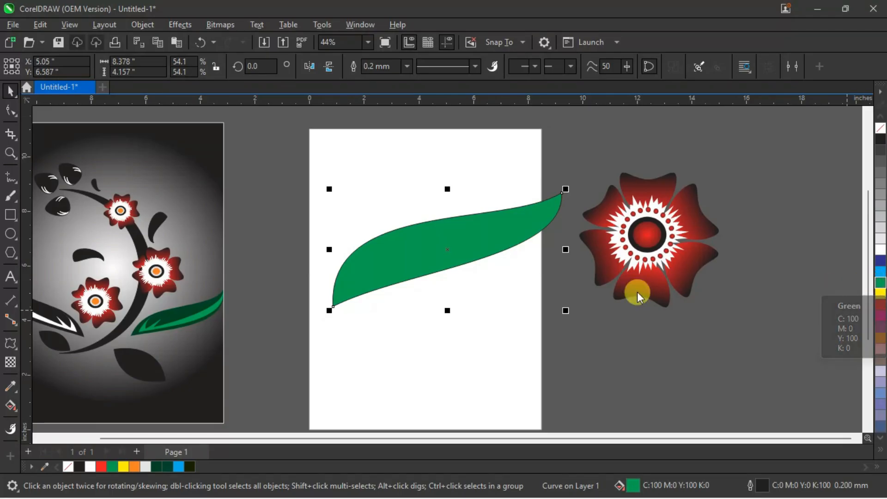
{"action": "left_click", "coordinate": [880, 287]}
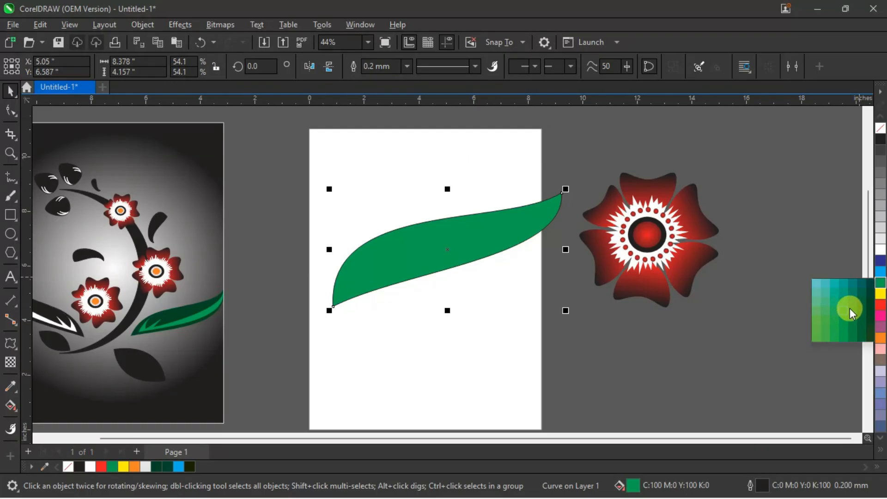
{"action": "left_click", "coordinate": [872, 302]}
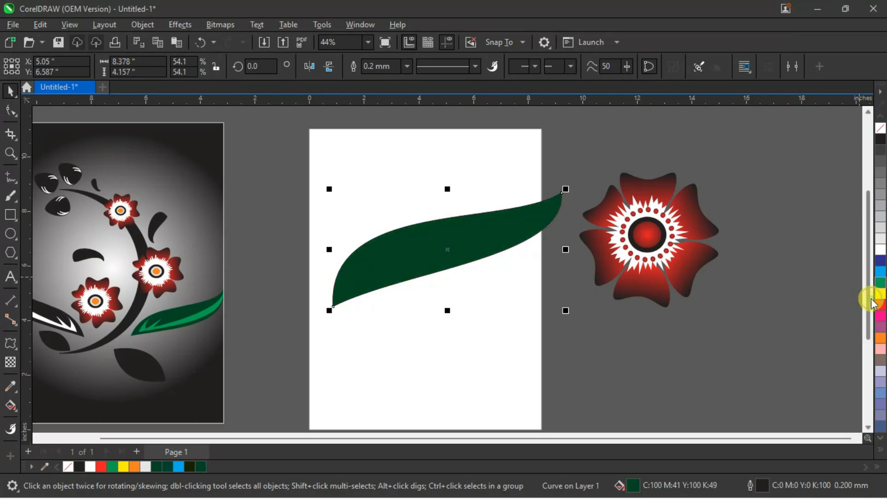
{"action": "right_click", "coordinate": [881, 130]}
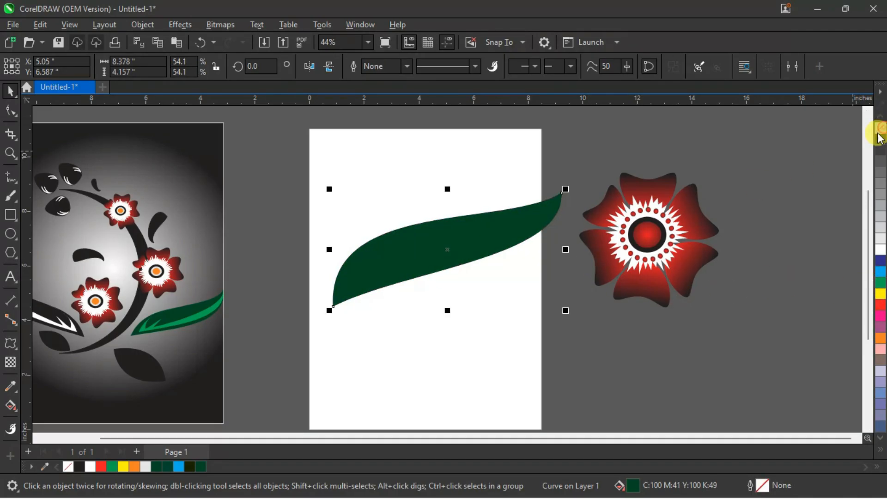
{"action": "left_click", "coordinate": [547, 314]}
Step: Make a smaller copy of the leaf at 50.4% scale anchored at its lower-left tip, and fill it with green C100 M0 Y100 K0
{"action": "left_click", "coordinate": [458, 234]}
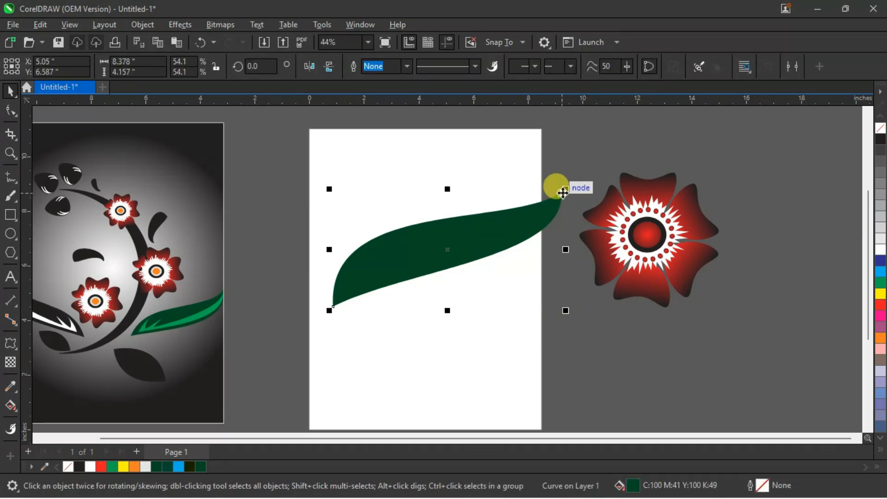
{"action": "left_click_drag", "start_coordinate": [564, 191], "coordinate": [550, 197]}
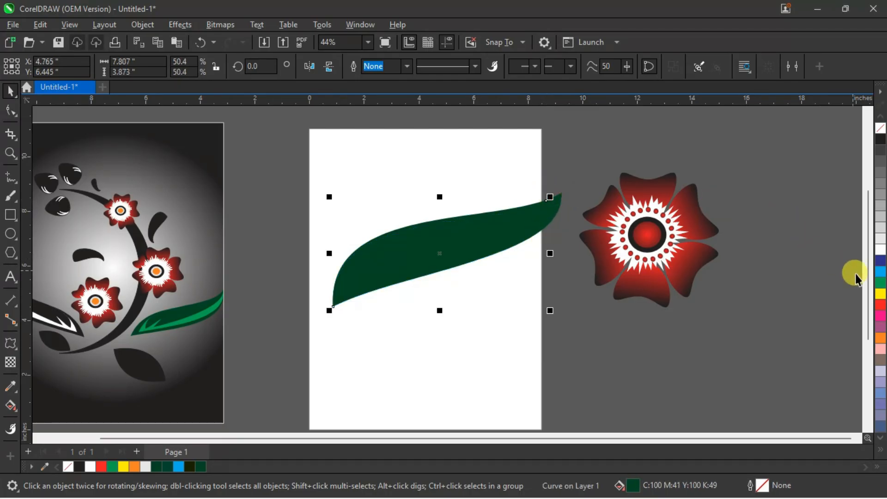
{"action": "left_click", "coordinate": [880, 283]}
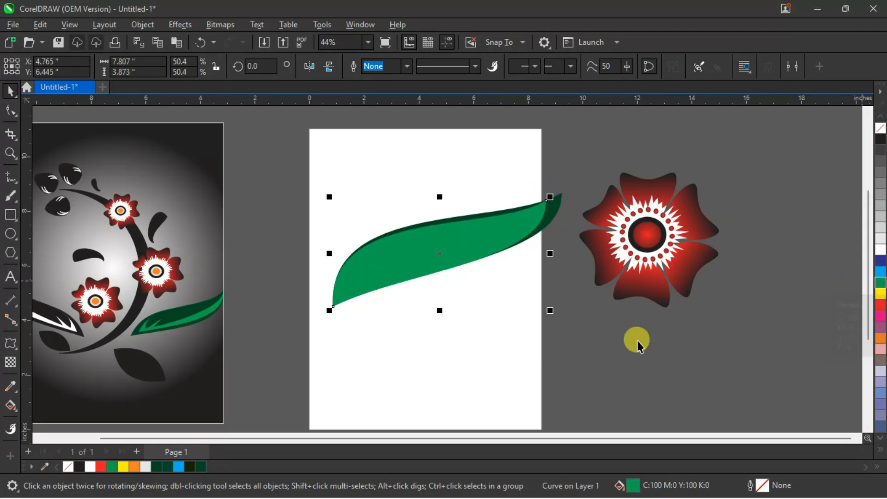
{"action": "left_click", "coordinate": [617, 344]}
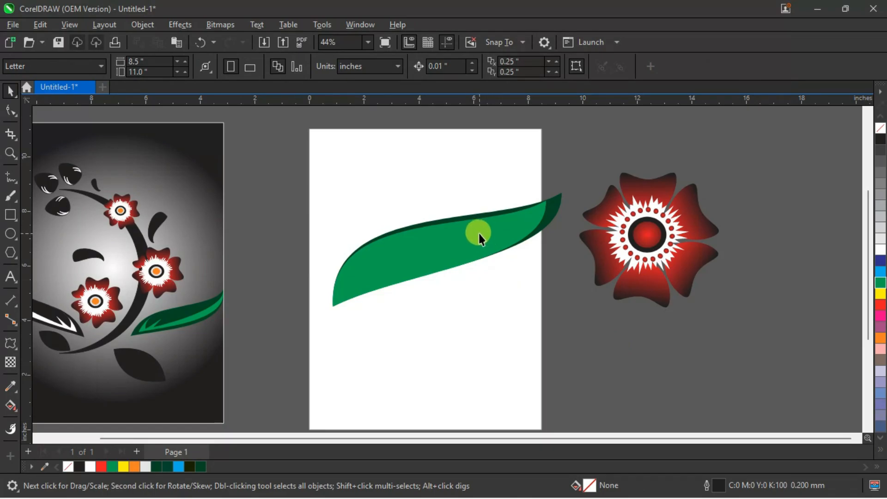
Step: Make a smaller copy of the light green leaf at 46.4% scale and fill it with dark green C100 M41 Y100 K49
{"action": "left_click", "coordinate": [479, 234]}
{"action": "left_click_drag", "start_coordinate": [549, 198], "coordinate": [535, 207]}
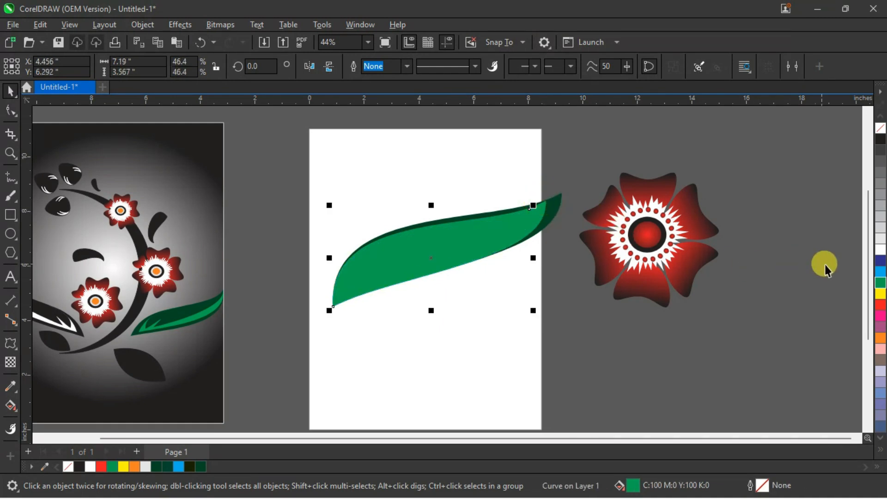
{"action": "left_click", "coordinate": [881, 285]}
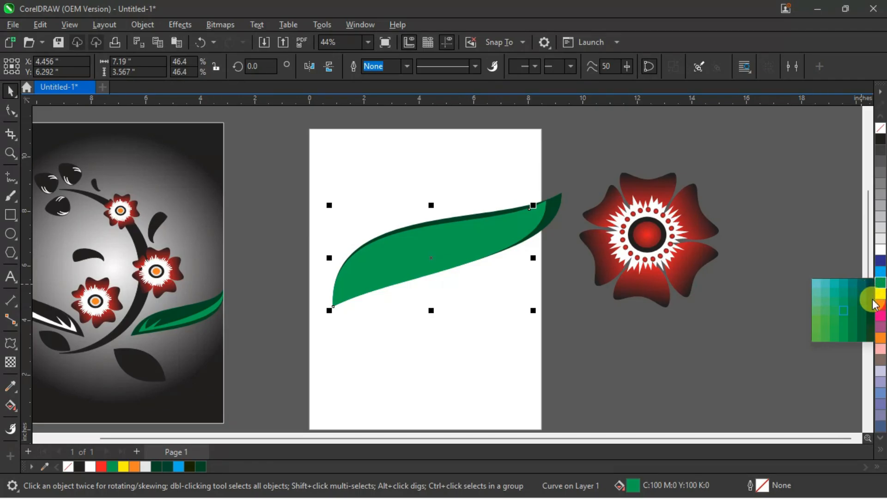
{"action": "left_click", "coordinate": [871, 303]}
{"action": "left_click", "coordinate": [766, 317]}
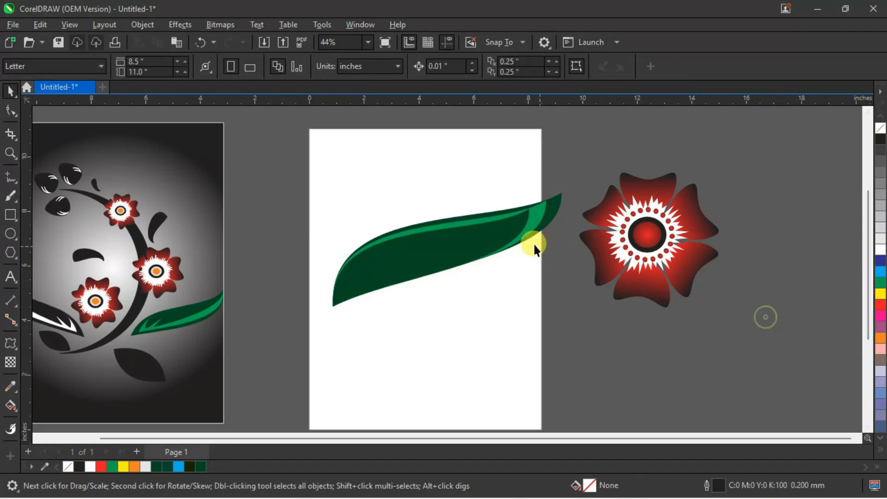
Step: Move the innermost dark leaf's tip node slightly outward and fine-tune its lower curve handle
{"action": "left_click", "coordinate": [503, 225]}
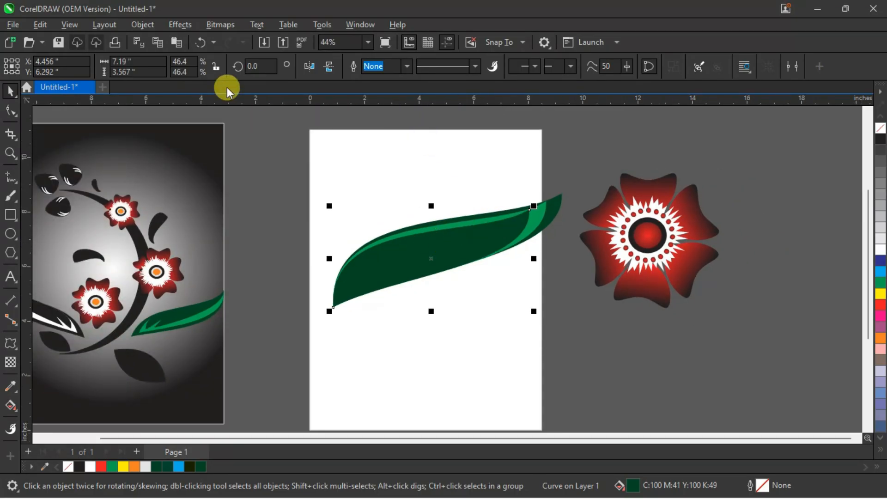
{"action": "left_click", "coordinate": [11, 111]}
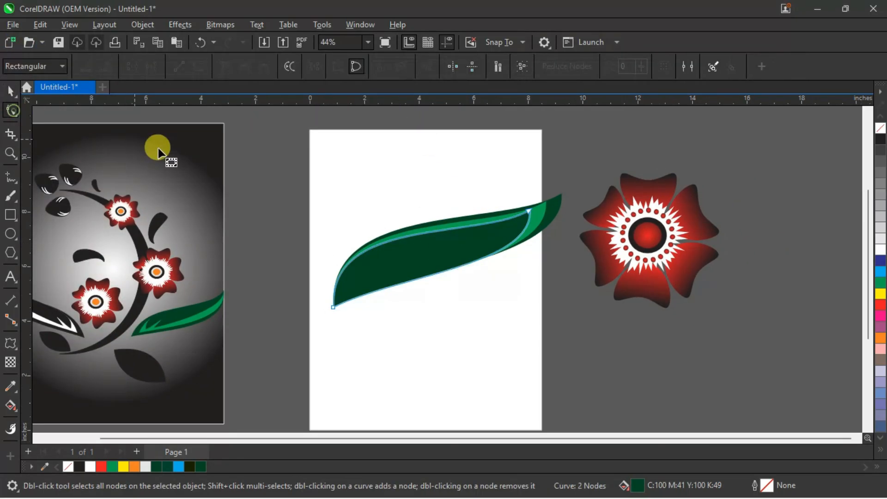
{"action": "scroll", "coordinate": [434, 196], "scroll_direction": "up", "scroll_amount": 2}
{"action": "left_click", "coordinate": [566, 217]}
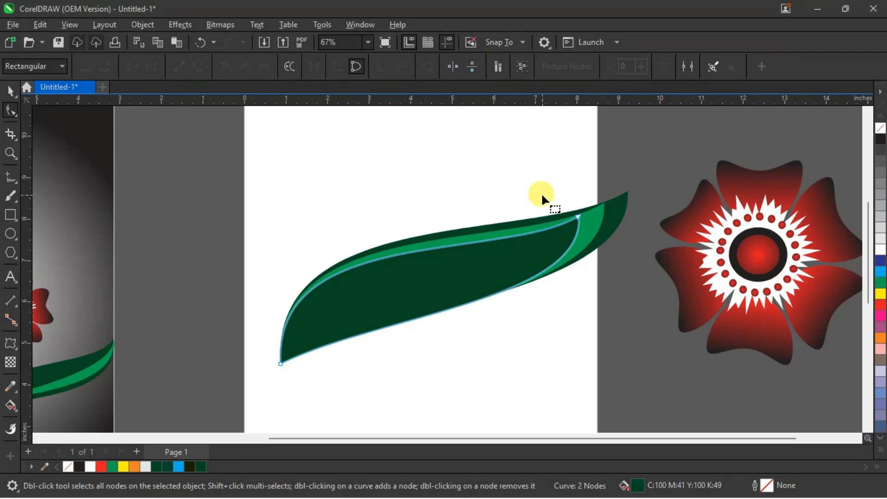
{"action": "left_click_drag", "start_coordinate": [542, 187], "coordinate": [604, 235]}
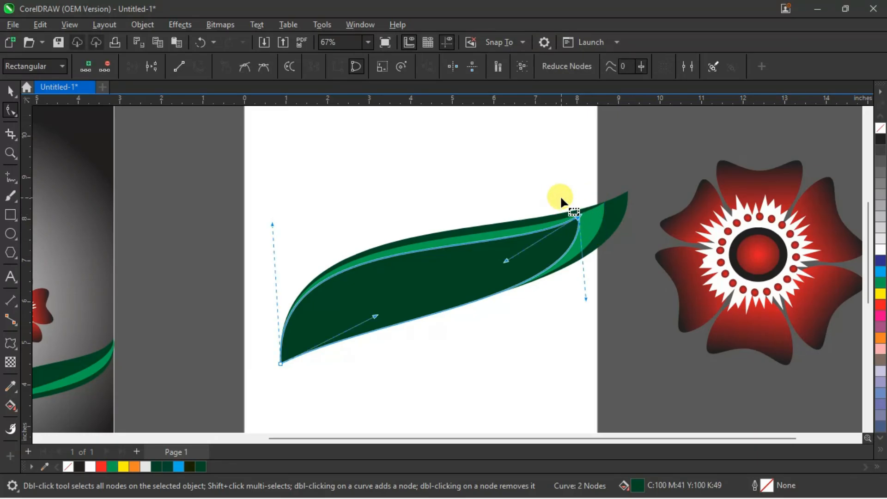
{"action": "left_click_drag", "start_coordinate": [577, 215], "coordinate": [584, 218]}
{"action": "mouse_move", "coordinate": [590, 297]}
{"action": "left_mouse_down"}
{"action": "mouse_move", "coordinate": [544, 280]}
{"action": "mouse_move", "coordinate": [597, 300]}
{"action": "mouse_move", "coordinate": [591, 296]}
{"action": "left_mouse_up"}
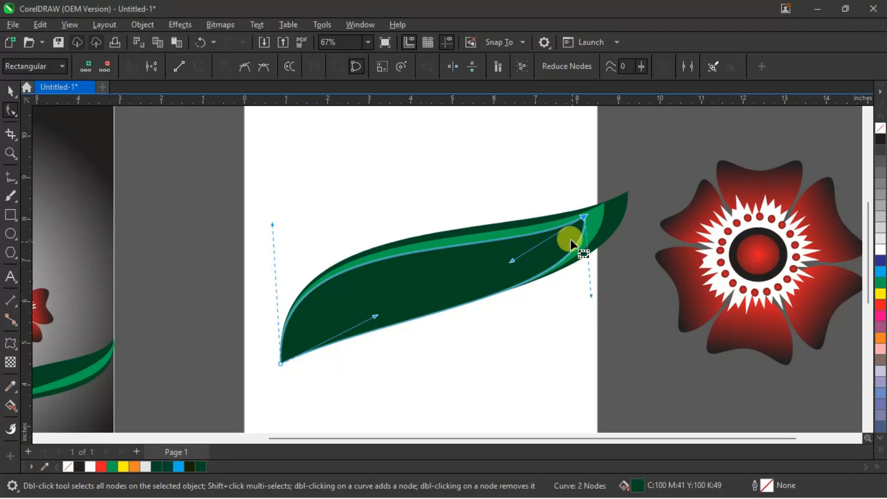
Step: Add two nodes on the innermost leaf's upper edge and move them to cut a pointed light green notch near the tip
{"action": "left_click", "coordinate": [539, 235]}
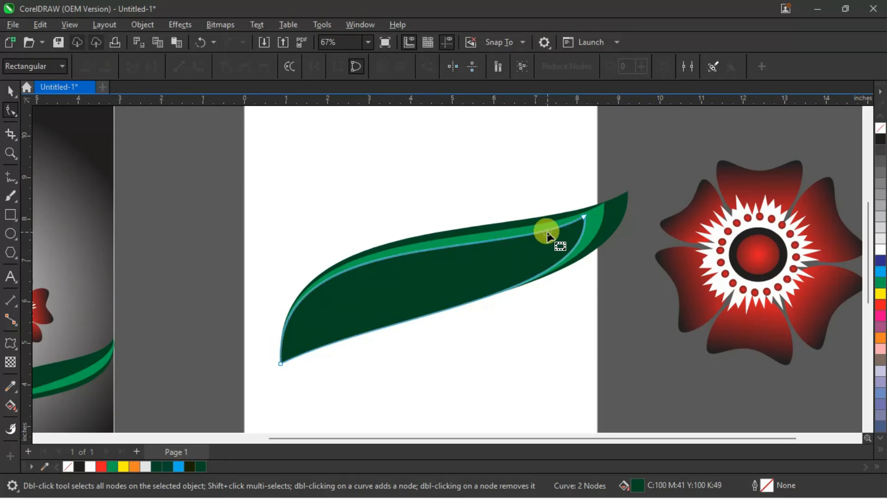
{"action": "double_click", "coordinate": [547, 233]}
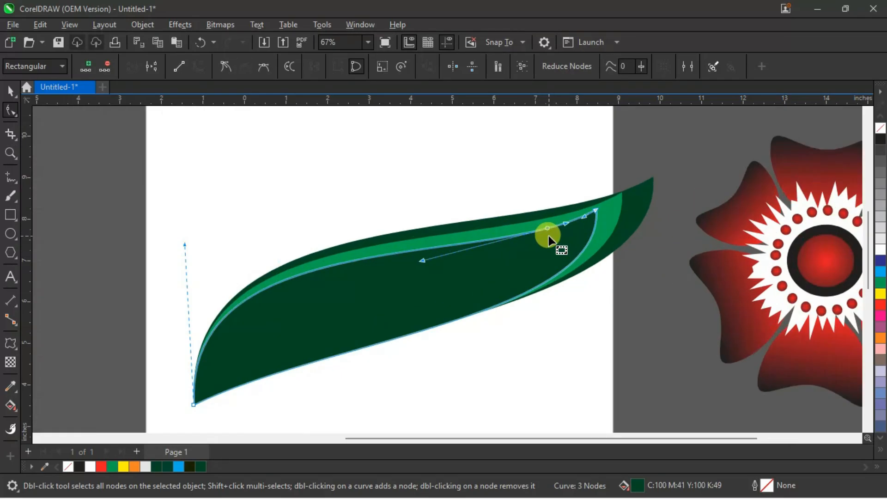
{"action": "scroll", "coordinate": [549, 238], "scroll_direction": "up", "scroll_amount": 3}
{"action": "left_click_drag", "start_coordinate": [548, 229], "coordinate": [508, 257]}
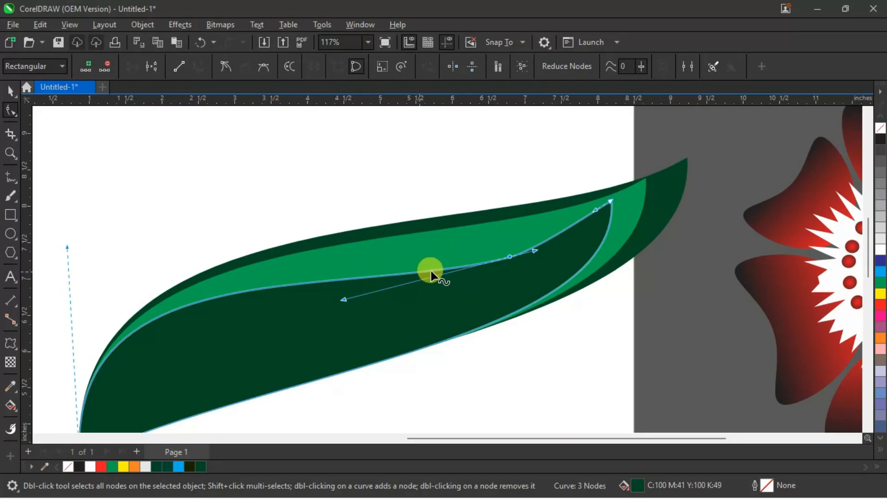
{"action": "double_click", "coordinate": [449, 269]}
{"action": "left_click_drag", "start_coordinate": [451, 269], "coordinate": [533, 221]}
{"action": "left_click", "coordinate": [530, 178]}
{"action": "left_click", "coordinate": [670, 290]}
{"action": "left_click", "coordinate": [15, 91]}
{"action": "left_click", "coordinate": [133, 123]}
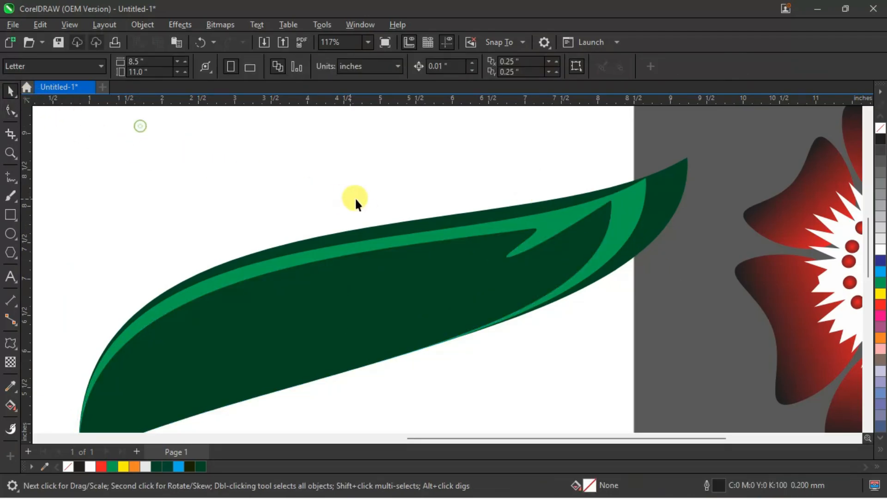
Step: Group the three leaf shapes and move the group off the page beside the flower, to about X 18.72, Y 2.83 inches
{"action": "scroll", "coordinate": [359, 200], "scroll_direction": "down", "scroll_amount": 2}
{"action": "scroll", "coordinate": [359, 201], "scroll_direction": "down", "scroll_amount": 2}
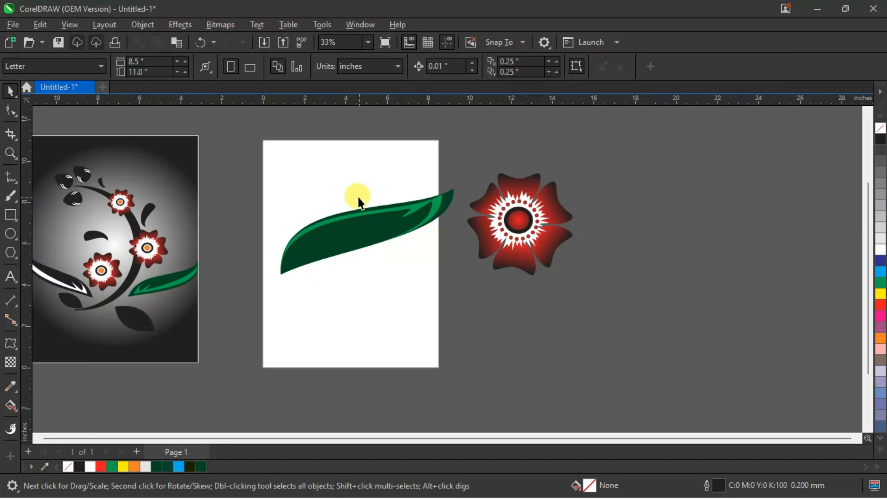
{"action": "left_click_drag", "start_coordinate": [271, 175], "coordinate": [397, 229]}
{"action": "scroll", "coordinate": [382, 205], "scroll_direction": "up", "scroll_amount": 1}
{"action": "scroll", "coordinate": [395, 214], "scroll_direction": "up", "scroll_amount": 1}
{"action": "scroll", "coordinate": [428, 200], "scroll_direction": "down", "scroll_amount": 2}
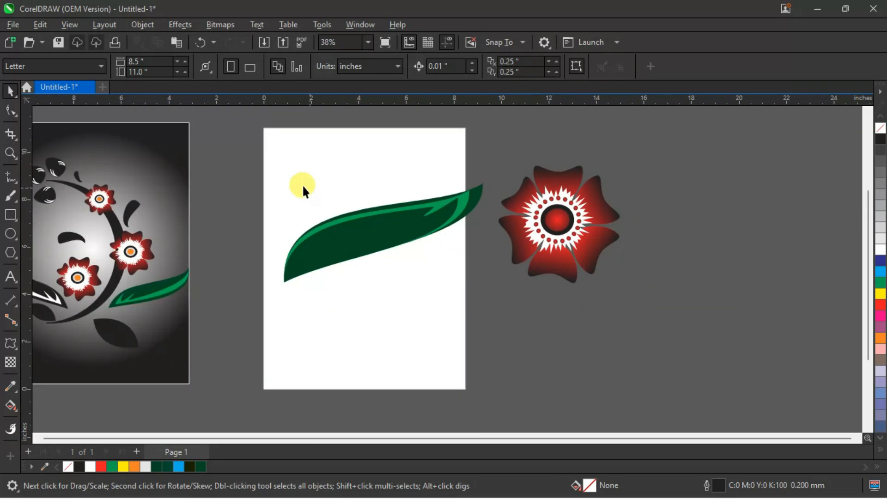
{"action": "left_click_drag", "start_coordinate": [307, 201], "coordinate": [499, 310]}
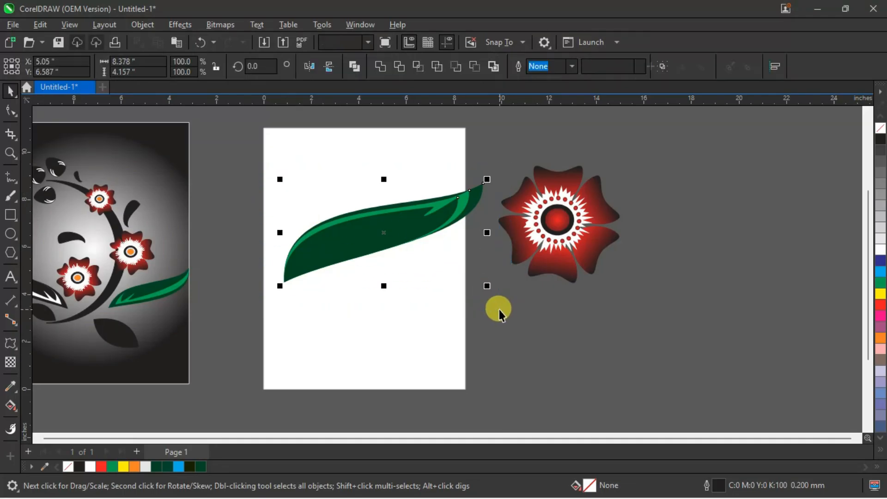
{"action": "left_click_drag", "start_coordinate": [426, 215], "coordinate": [426, 236]}
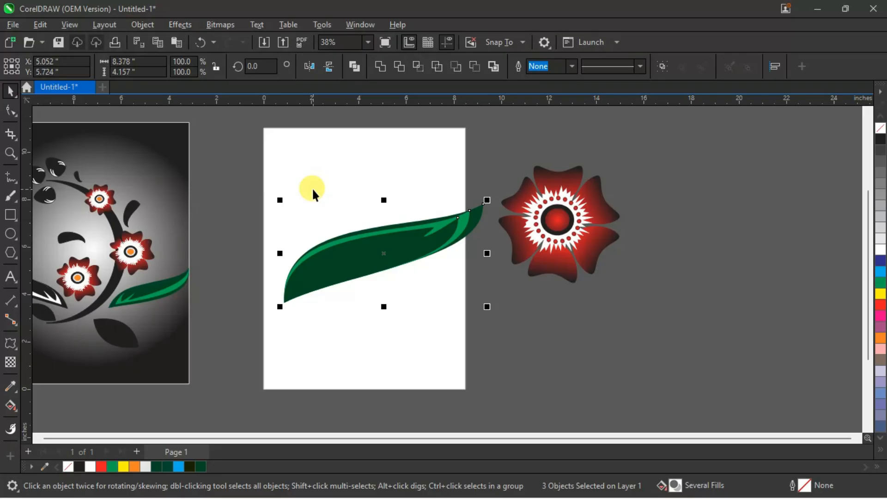
{"action": "key", "text": "ctrl+g"}
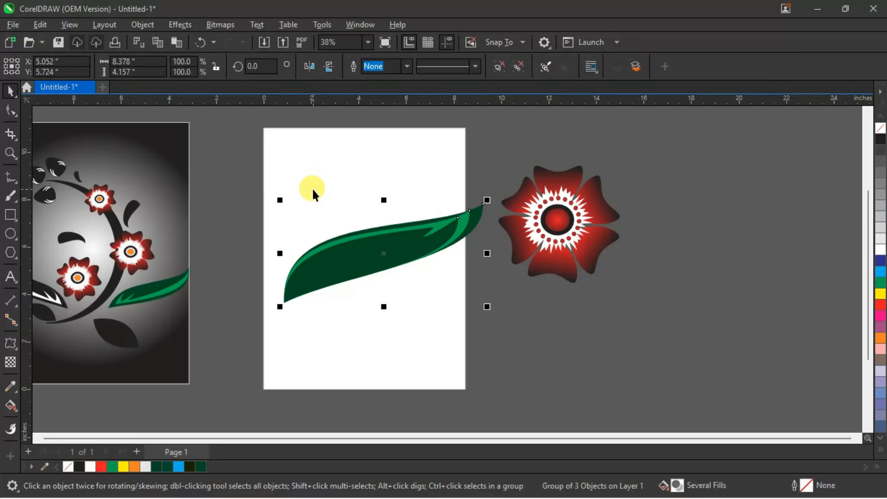
{"action": "left_click_drag", "start_coordinate": [402, 240], "coordinate": [730, 309]}
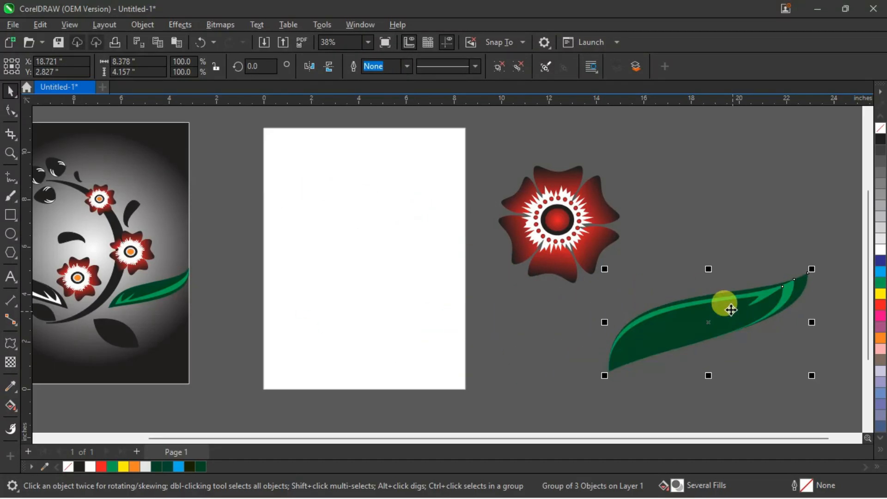
Step: Draw an ellipse about 11.43 × 10.77 inches over the page, position it at about X 3.42, Y 5.53 inches, and fill it black
{"action": "left_click_drag", "start_coordinate": [672, 439], "coordinate": [639, 437]}
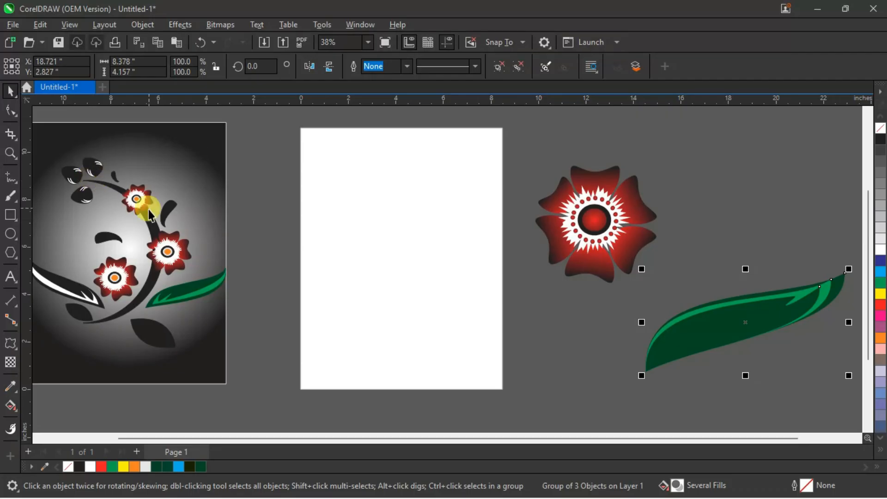
{"action": "left_click", "coordinate": [12, 237]}
{"action": "left_click_drag", "start_coordinate": [289, 138], "coordinate": [560, 394]}
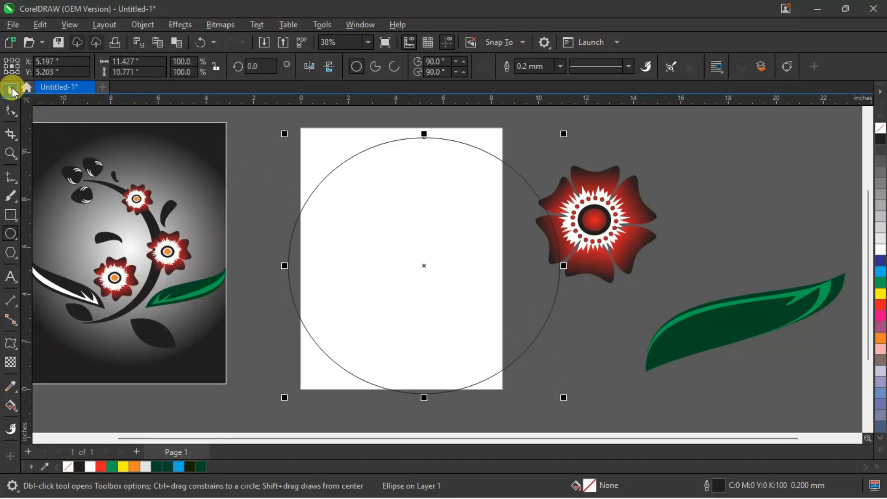
{"action": "left_click", "coordinate": [10, 91]}
{"action": "mouse_move", "coordinate": [337, 203]}
{"action": "left_mouse_down"}
{"action": "mouse_move", "coordinate": [366, 218]}
{"action": "mouse_move", "coordinate": [340, 208]}
{"action": "left_mouse_up"}
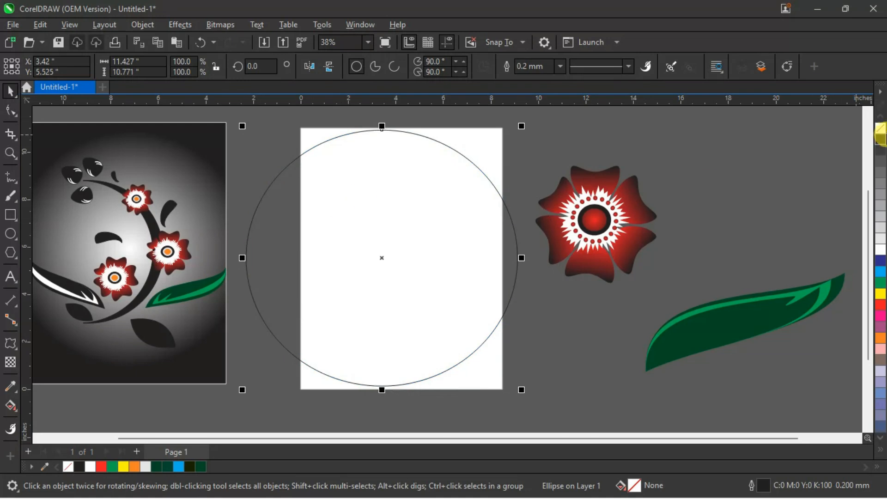
{"action": "left_click", "coordinate": [880, 139]}
Step: Duplicate the black ellipse slightly to its left, at about X 2.6, Y 5.5 inches, and fill the copy with cyan C100 M0 Y0 K0
{"action": "left_click_drag", "start_coordinate": [440, 238], "coordinate": [423, 242]}
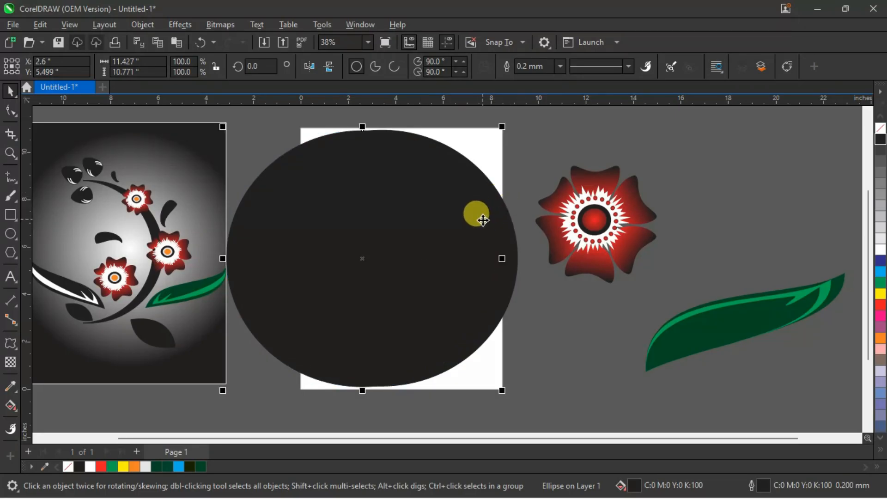
{"action": "left_click", "coordinate": [880, 271]}
{"action": "left_click", "coordinate": [764, 242]}
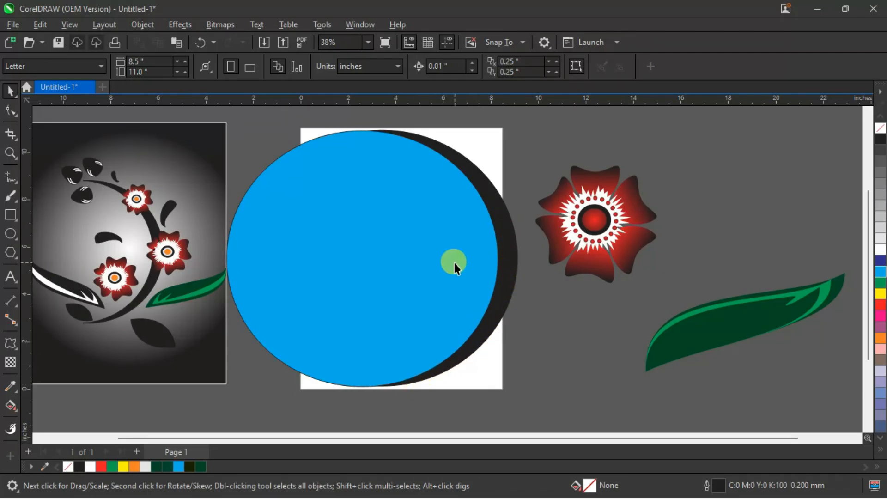
Step: Reposition the cyan ellipse to about X 2.68, Y 5.57 inches so a slim black crescent remains along its right side
{"action": "left_click_drag", "start_coordinate": [428, 295], "coordinate": [419, 292]}
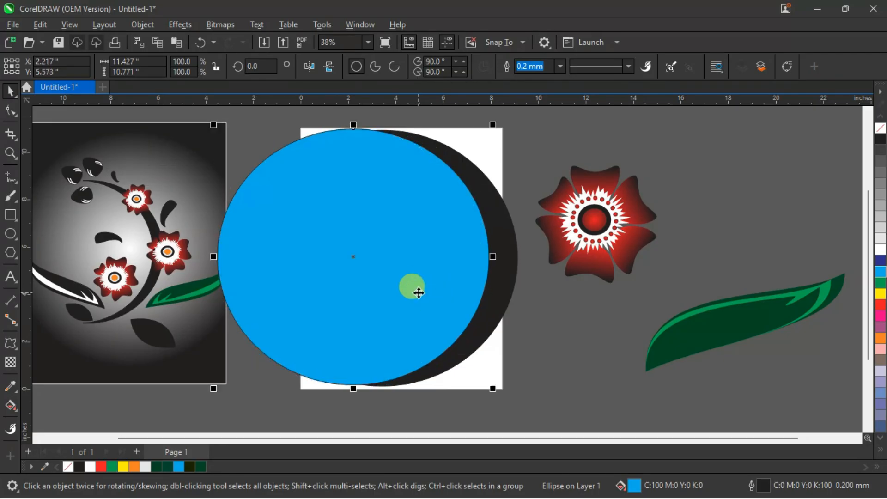
{"action": "key", "text": "Right"}
{"action": "key", "text": "Right"}
{"action": "key", "text": "Right"}
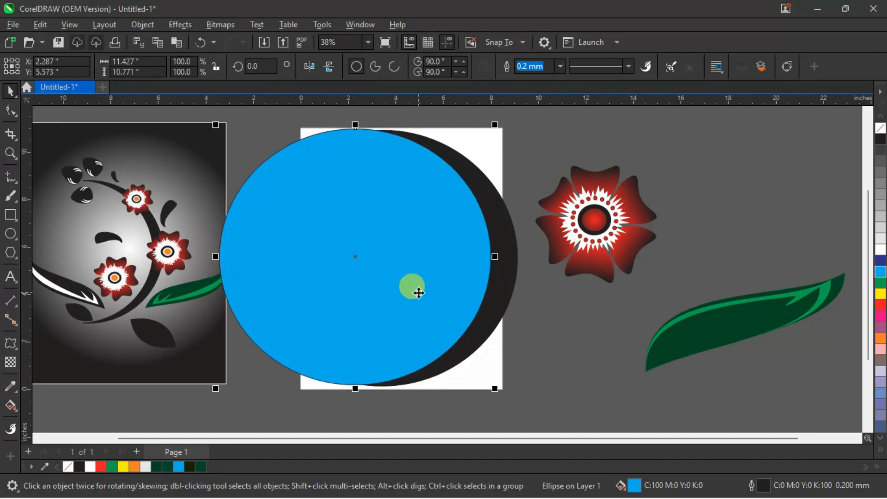
{"action": "key", "text": "Right"}
{"action": "key", "text": "Right"}
{"action": "key", "text": "Right"}
{"action": "key", "text": "Right"}
{"action": "key", "text": "Right"}
{"action": "key", "text": "Right"}
{"action": "key", "text": "Right"}
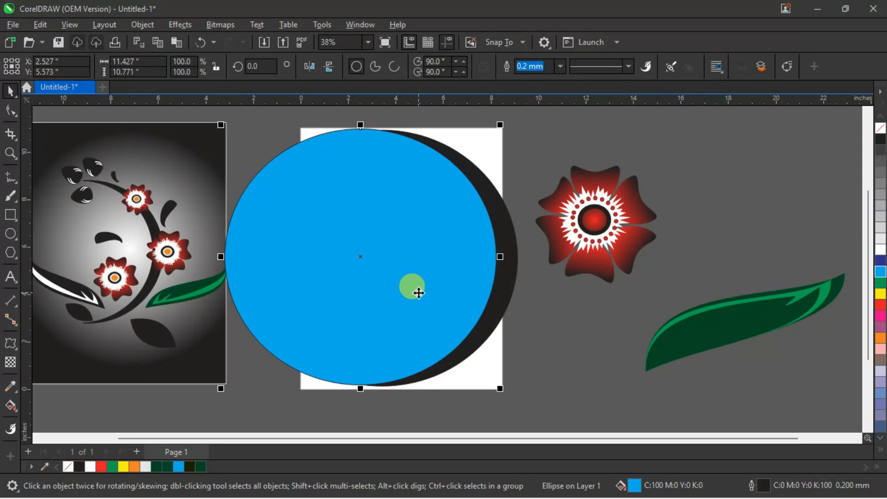
{"action": "left_click", "coordinate": [580, 331]}
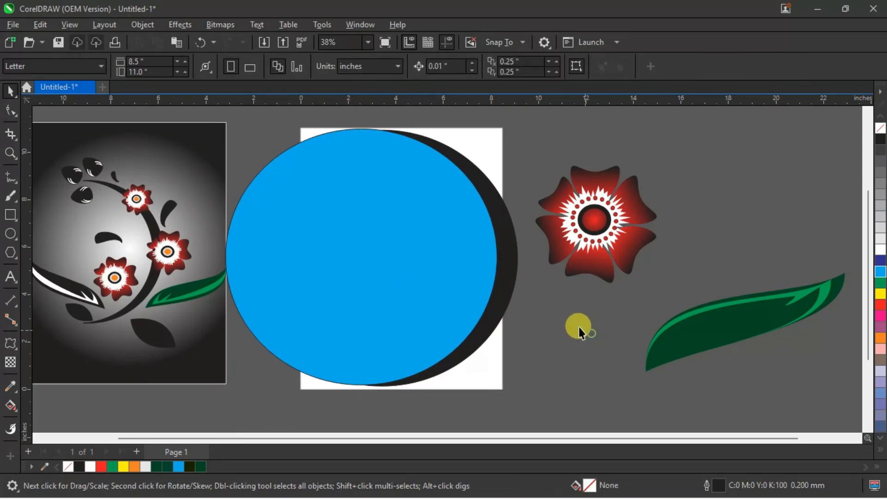
{"action": "left_click", "coordinate": [476, 270]}
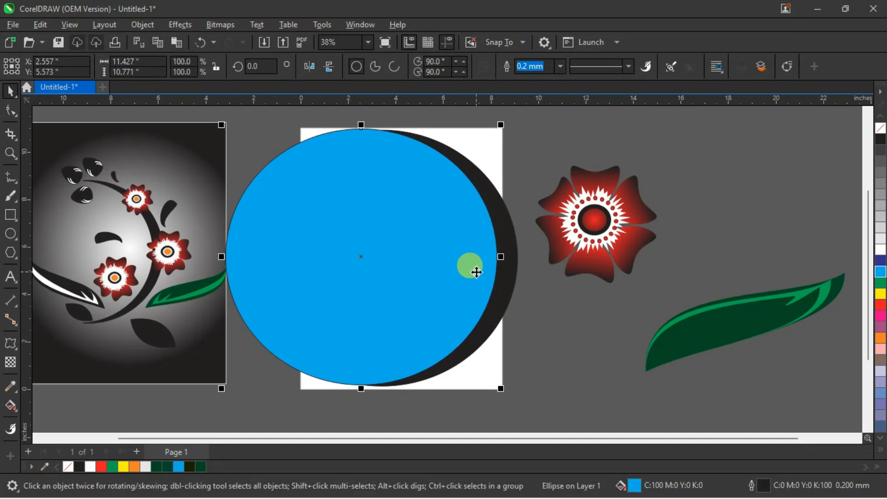
{"action": "key", "text": "Right"}
{"action": "key", "text": "Right"}
{"action": "key", "text": "Right"}
{"action": "key", "text": "Right"}
{"action": "key", "text": "Right"}
{"action": "key", "text": "Right"}
{"action": "key", "text": "Right"}
{"action": "key", "text": "Right"}
{"action": "key", "text": "Right"}
{"action": "key", "text": "Right"}
{"action": "key", "text": "Right"}
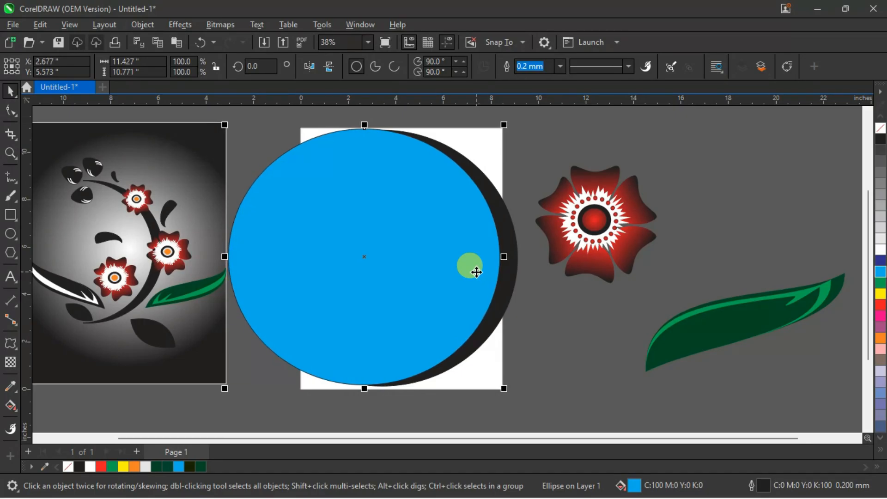
{"action": "left_click", "coordinate": [572, 297]}
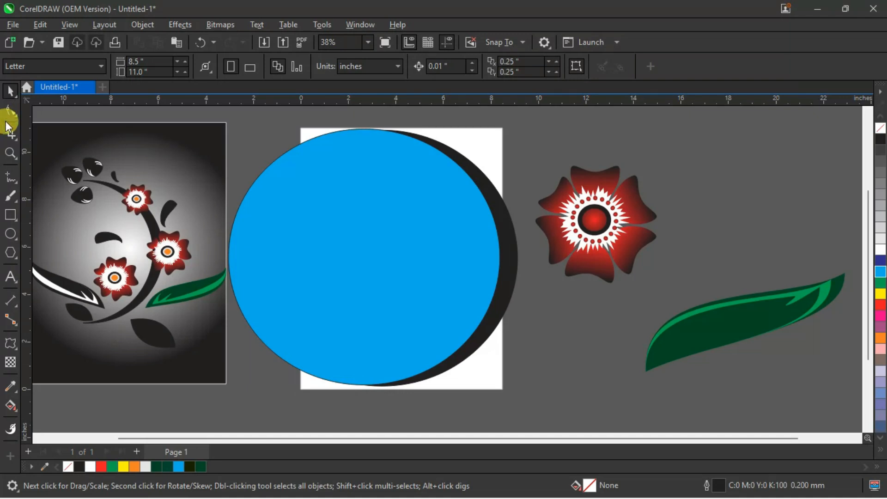
Step: Smart Fill the crescent with C40 M20 Y95 K92 and a 0.2 mm outline, and move the new shape to about X 14.99, Y 6.37 inches
{"action": "left_click", "coordinate": [19, 412]}
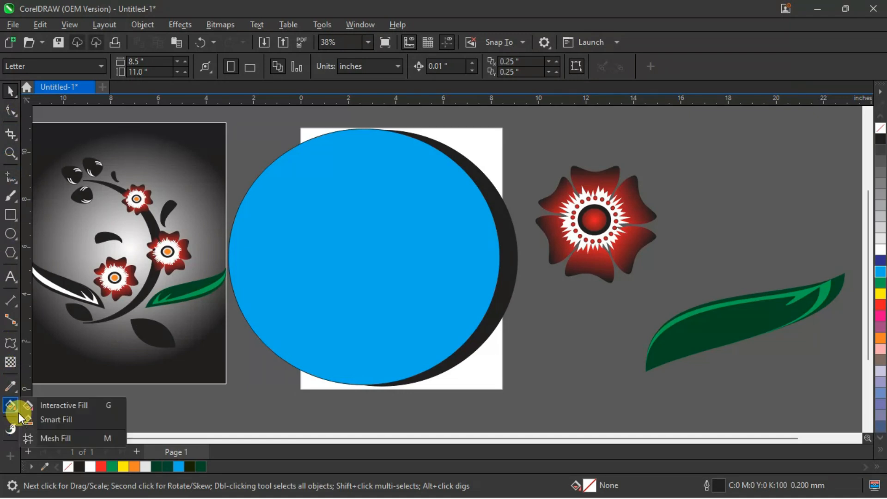
{"action": "left_click", "coordinate": [43, 419]}
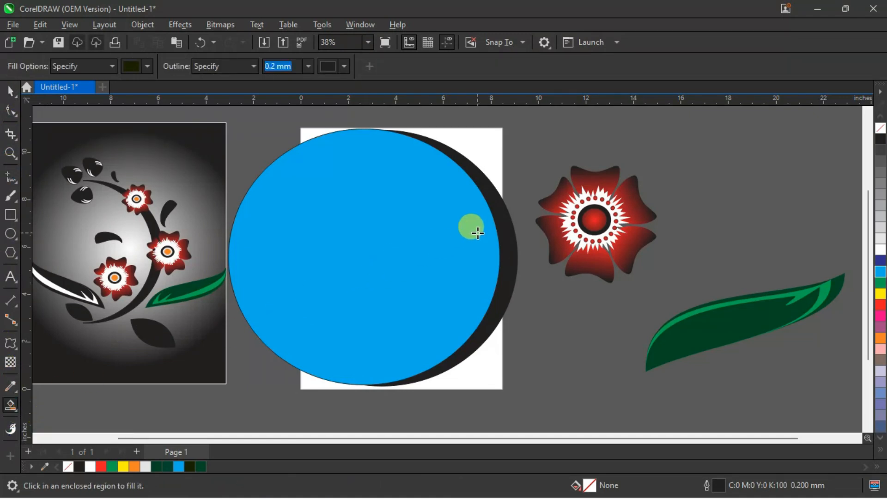
{"action": "left_click", "coordinate": [501, 216]}
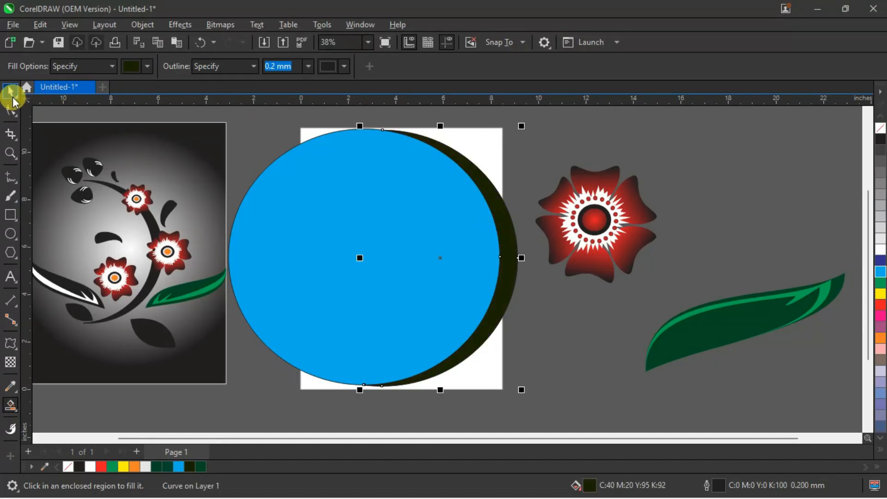
{"action": "left_click", "coordinate": [9, 92]}
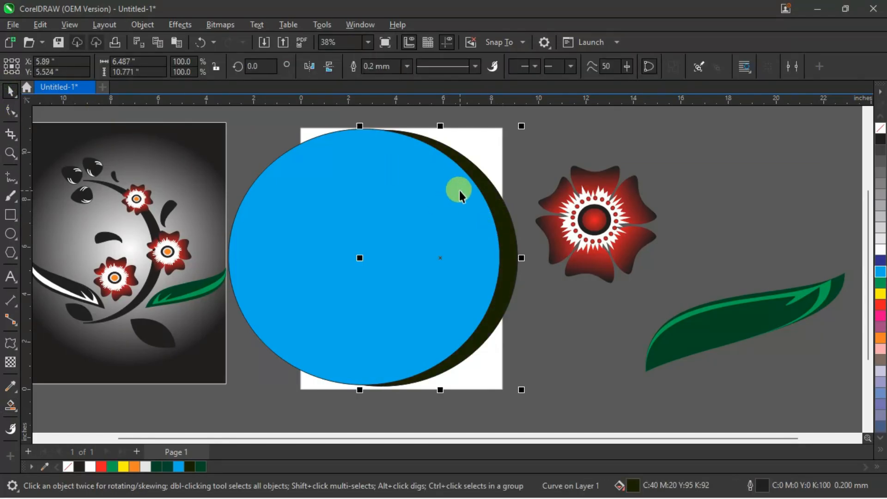
{"action": "left_click_drag", "start_coordinate": [498, 203], "coordinate": [715, 184]}
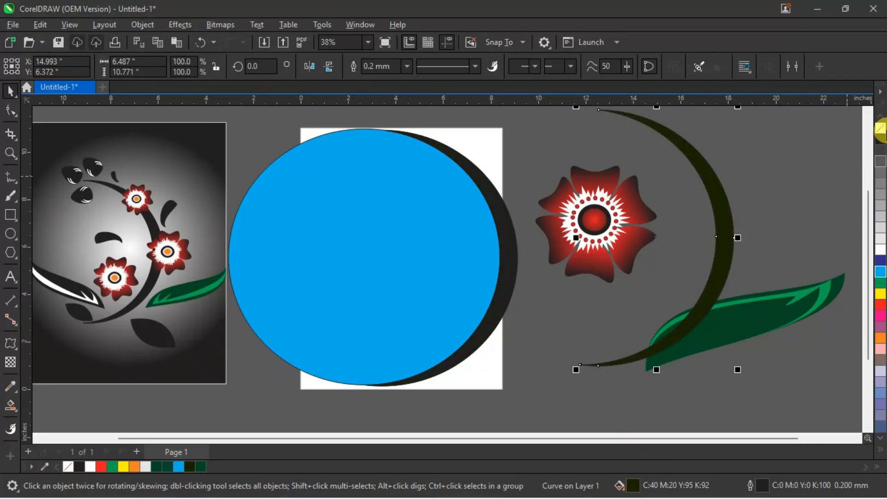
Step: Fill the separate crescent with black and delete the black and cyan ellipses it was built from
{"action": "left_click", "coordinate": [879, 140]}
{"action": "left_click", "coordinate": [489, 238]}
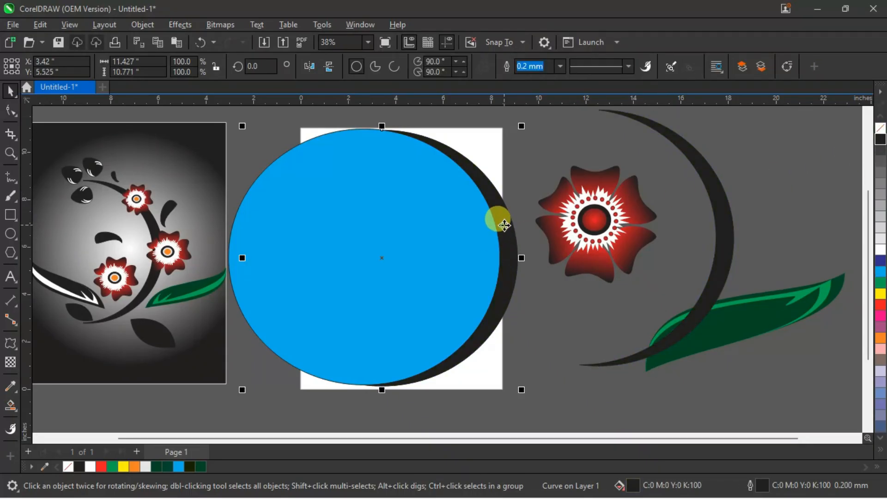
{"action": "left_click", "coordinate": [503, 230]}
{"action": "left_click", "coordinate": [450, 236]}
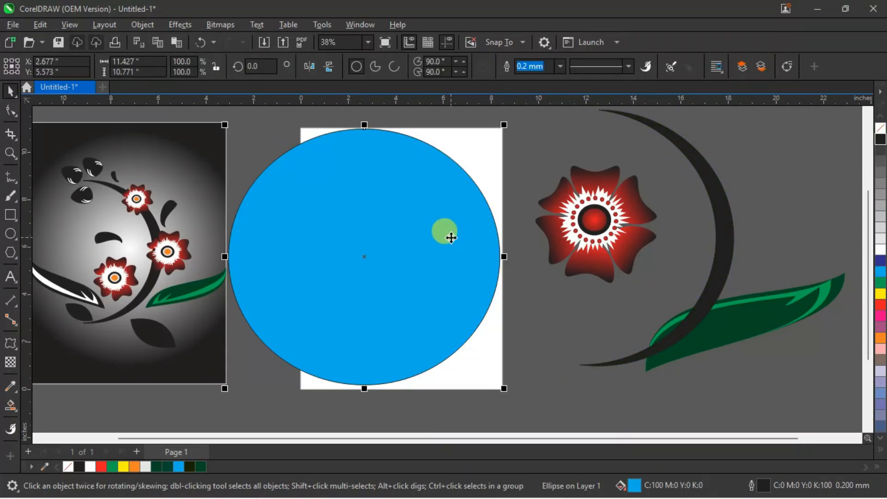
{"action": "key", "text": "Delete"}
Step: Move the black crescent onto the page and scale it down proportionally so it sits inside the page margins as the stem
{"action": "left_click_drag", "start_coordinate": [733, 240], "coordinate": [491, 253]}
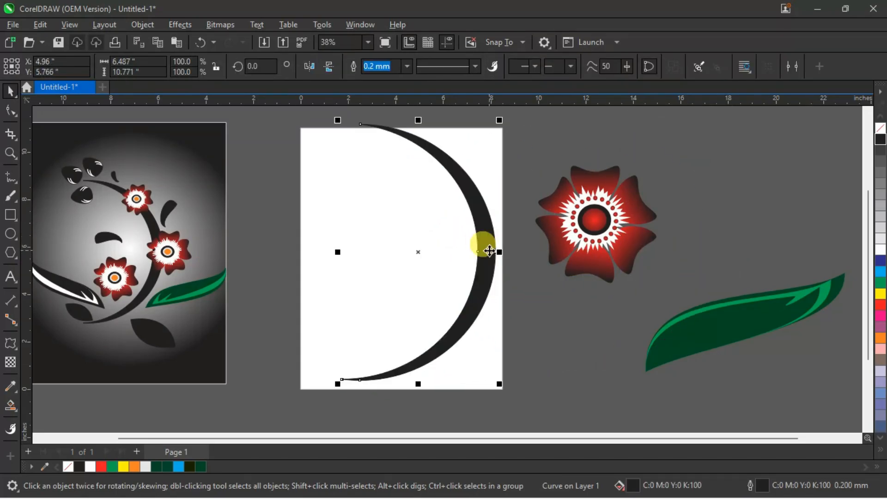
{"action": "left_click_drag", "start_coordinate": [491, 382], "coordinate": [465, 346]}
{"action": "left_click_drag", "start_coordinate": [454, 267], "coordinate": [450, 291]}
{"action": "left_click", "coordinate": [524, 289]}
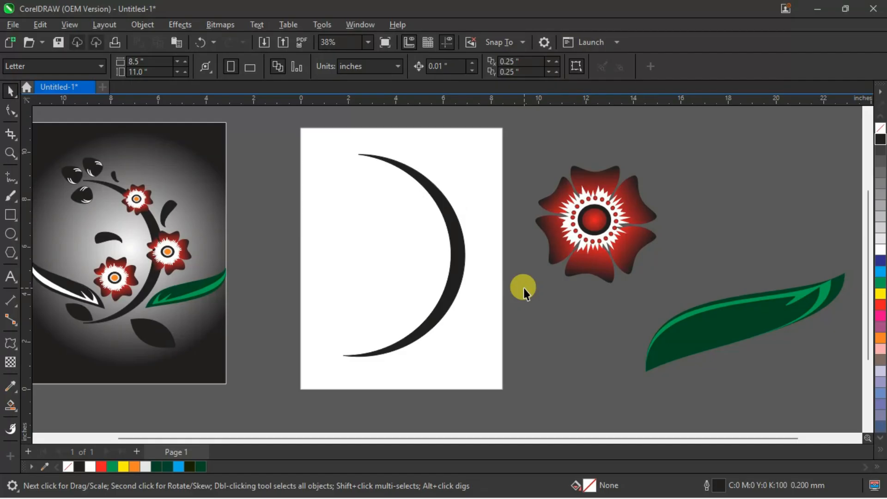
Step: Scale the large red flower to about 70.5% and place it over the stem's upper tip, at about X 2.27, Y 9.70 inches
{"action": "left_click_drag", "start_coordinate": [656, 256], "coordinate": [701, 303]}
{"action": "left_click_drag", "start_coordinate": [622, 240], "coordinate": [473, 234]}
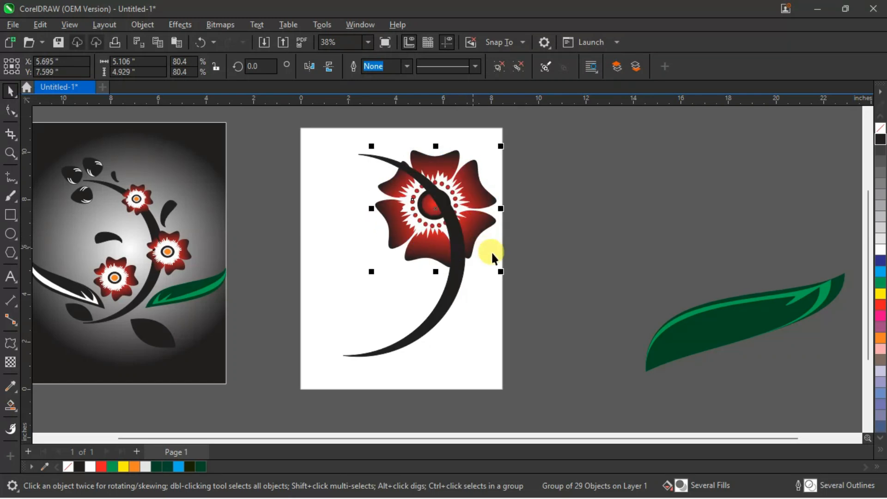
{"action": "left_click_drag", "start_coordinate": [503, 274], "coordinate": [480, 254]}
{"action": "left_click_drag", "start_coordinate": [440, 192], "coordinate": [364, 143]}
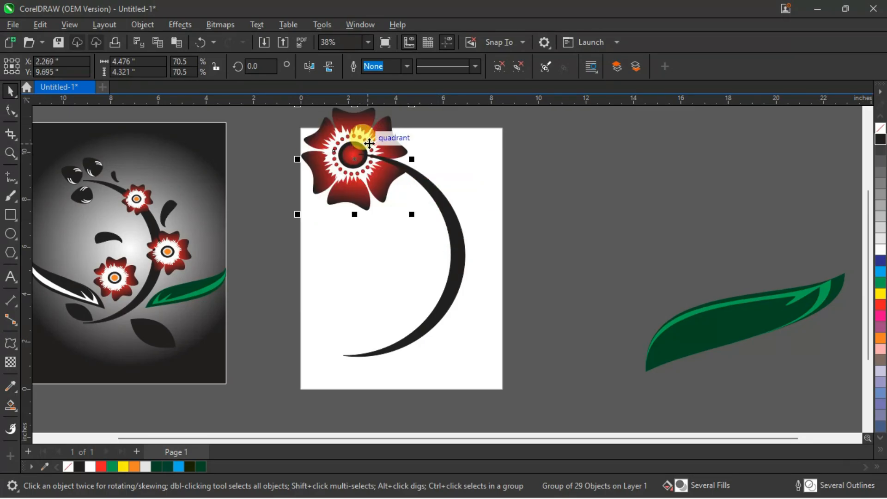
{"action": "left_click", "coordinate": [462, 160]}
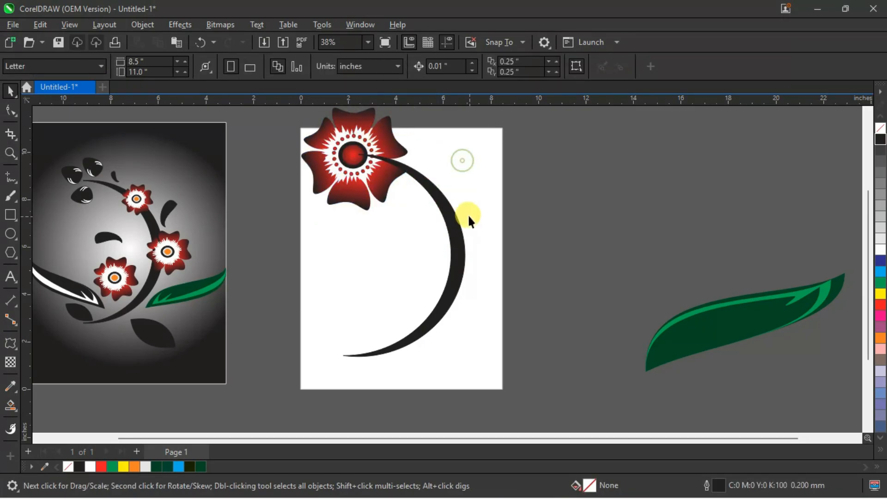
Step: Shift the large flower to about X 2.47, Y 9.69 inches and bring it in front of the stem
{"action": "left_click", "coordinate": [382, 146]}
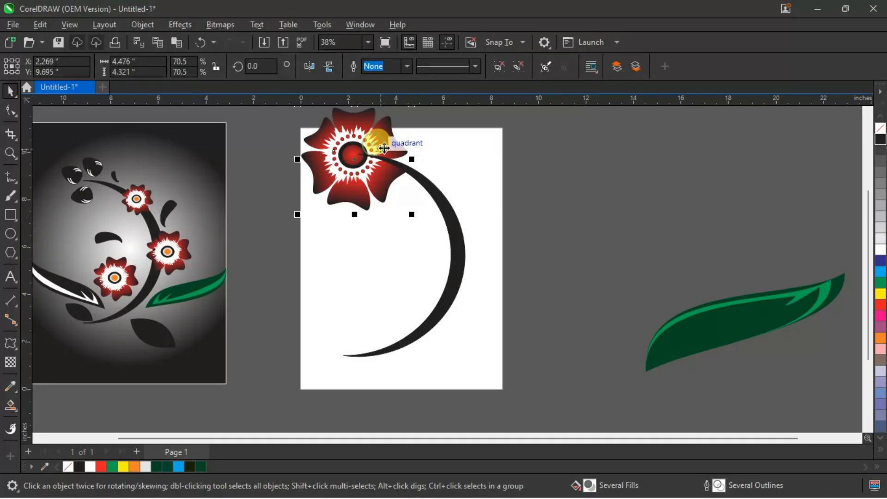
{"action": "left_click_drag", "start_coordinate": [384, 148], "coordinate": [384, 148]}
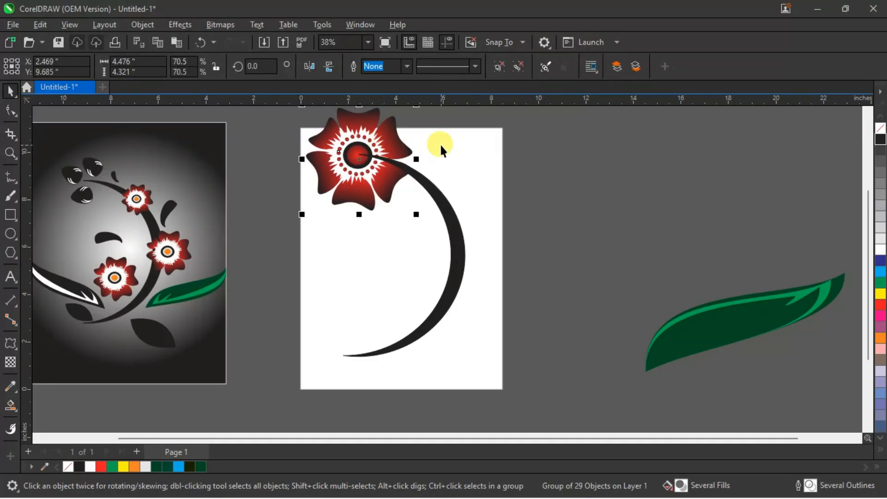
{"action": "left_click", "coordinate": [440, 144]}
{"action": "left_click", "coordinate": [395, 137]}
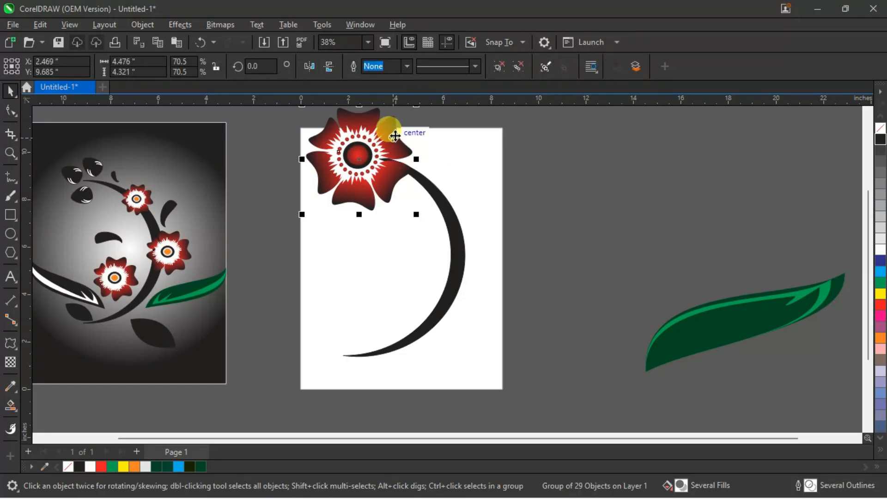
{"action": "left_click", "coordinate": [502, 201]}
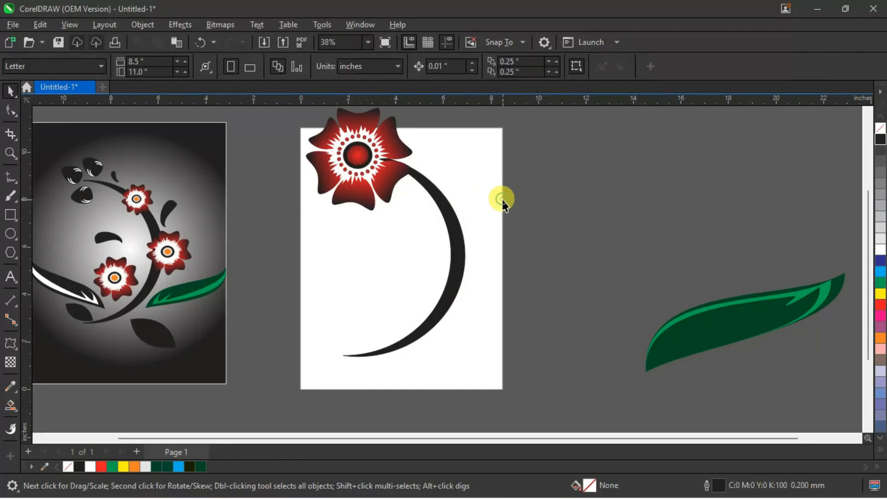
Step: Move the green leaf beside the stem, mirror it horizontally and vertically, and position it at about X 10.53, Y 4.90 inches
{"action": "left_click", "coordinate": [716, 317]}
{"action": "left_click_drag", "start_coordinate": [716, 317], "coordinate": [550, 275]}
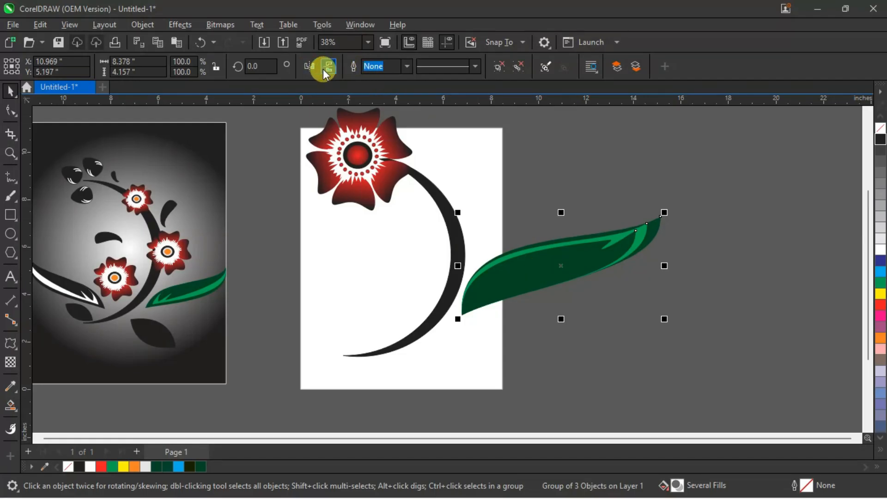
{"action": "left_click", "coordinate": [309, 67]}
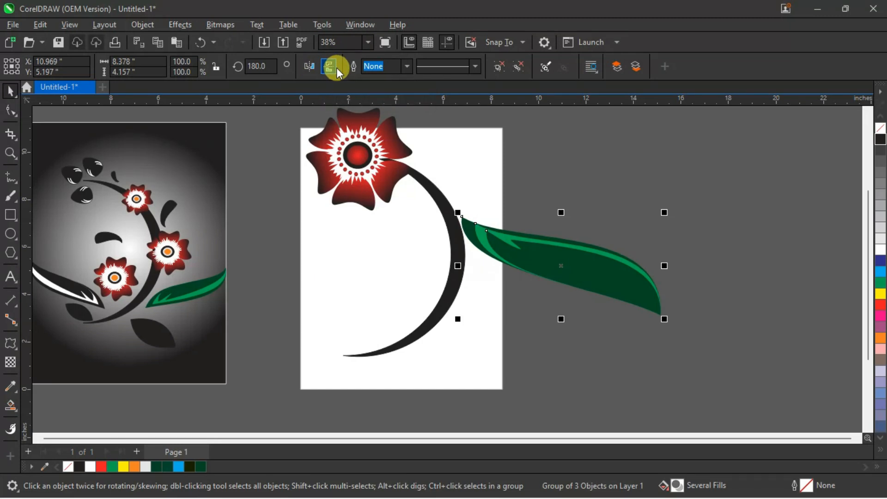
{"action": "left_click", "coordinate": [331, 67]}
{"action": "left_click_drag", "start_coordinate": [612, 252], "coordinate": [606, 260]}
{"action": "left_click", "coordinate": [691, 249]}
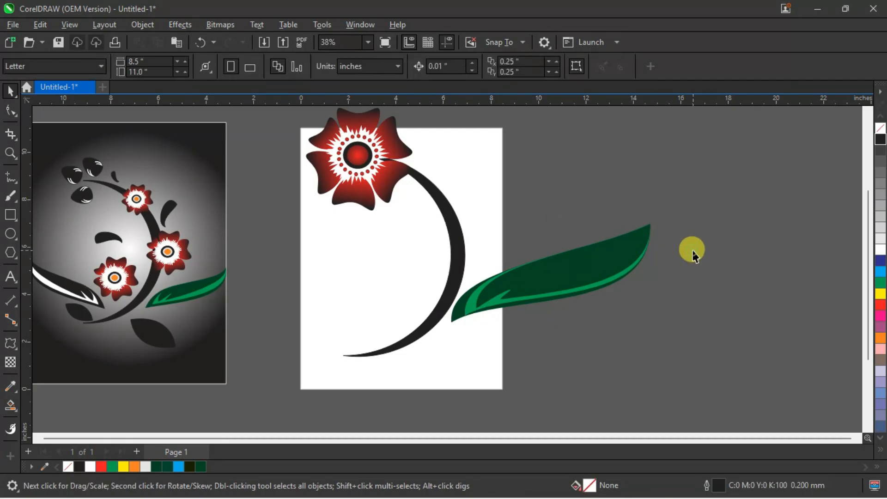
Step: Duplicate the green leaf, mirror the copy horizontally, and place it inside the stem's lower curve at about 52.7% scale, X 2.13, Y 3.36 inches
{"action": "left_click", "coordinate": [616, 266]}
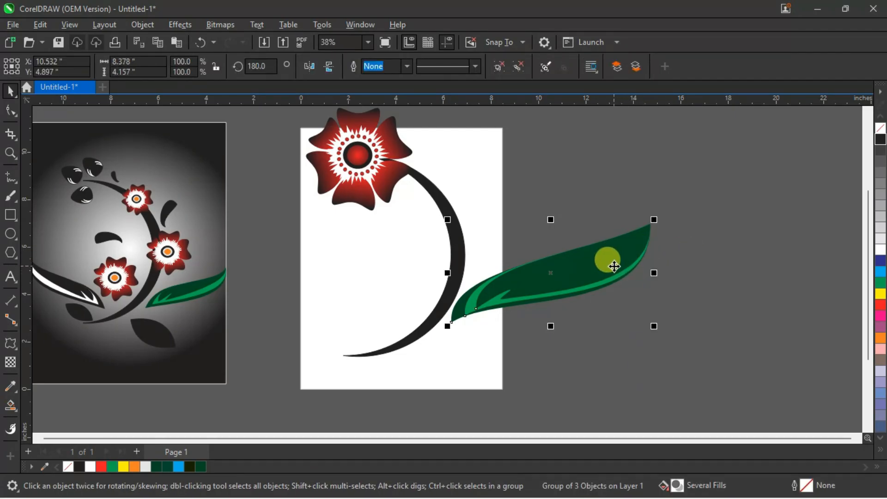
{"action": "left_click_drag", "start_coordinate": [614, 266], "coordinate": [378, 305]}
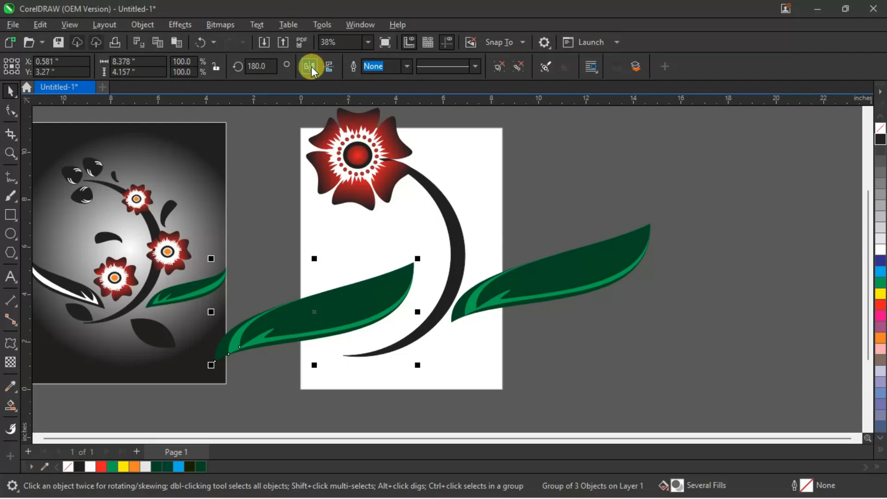
{"action": "left_click", "coordinate": [328, 67]}
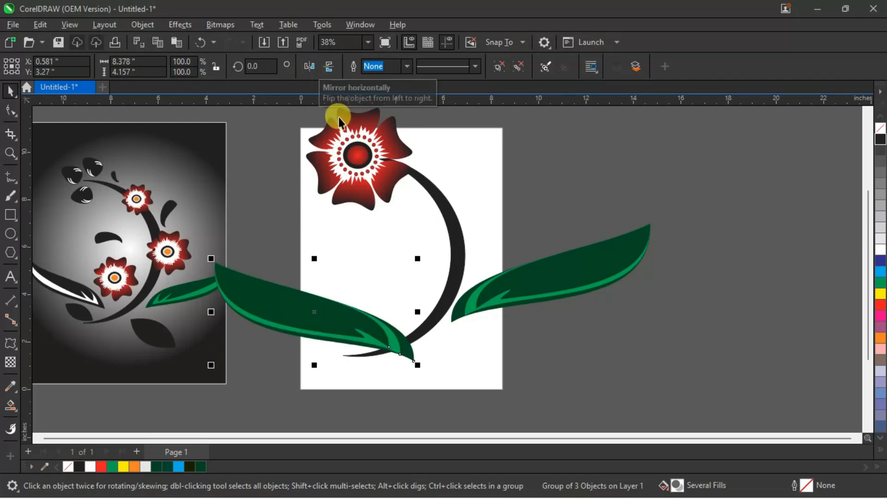
{"action": "left_click_drag", "start_coordinate": [418, 365], "coordinate": [321, 316]}
{"action": "left_click_drag", "start_coordinate": [285, 292], "coordinate": [367, 313]}
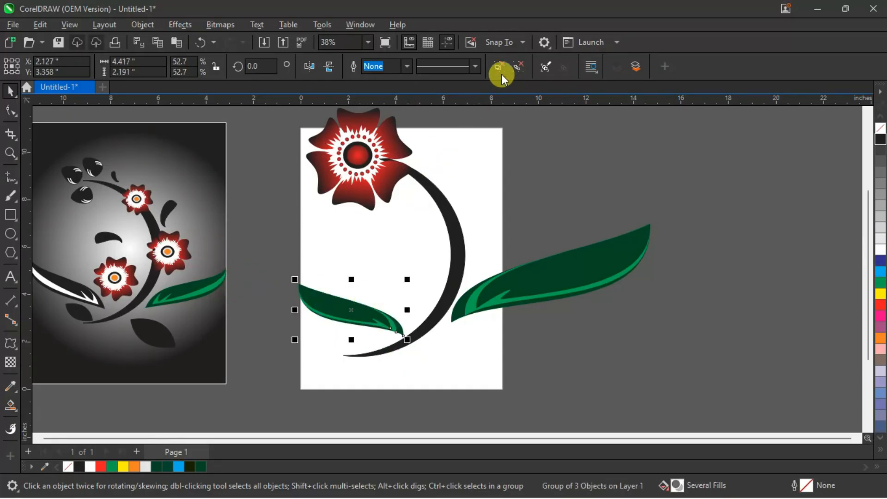
{"action": "left_click", "coordinate": [538, 156]}
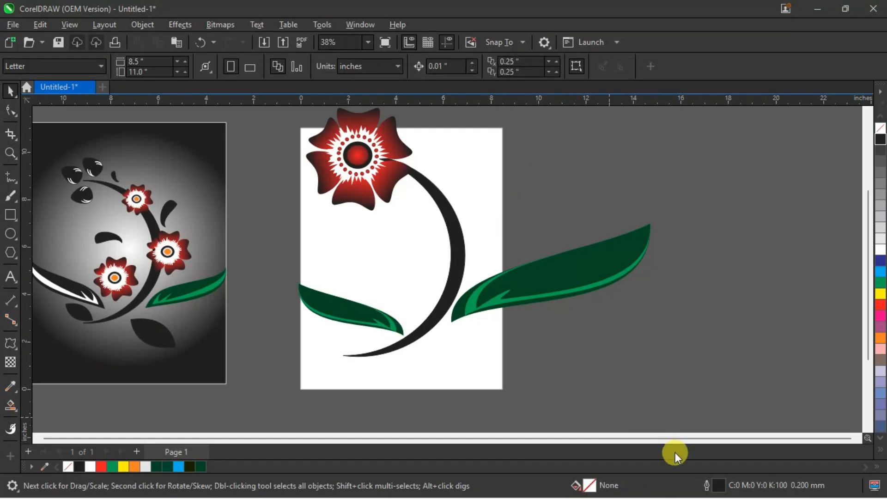
Step: Recolour the smaller leaf's layers, with the outer and inner shapes black and the middle shape white
{"action": "scroll", "coordinate": [417, 229], "scroll_direction": "up", "scroll_amount": 1}
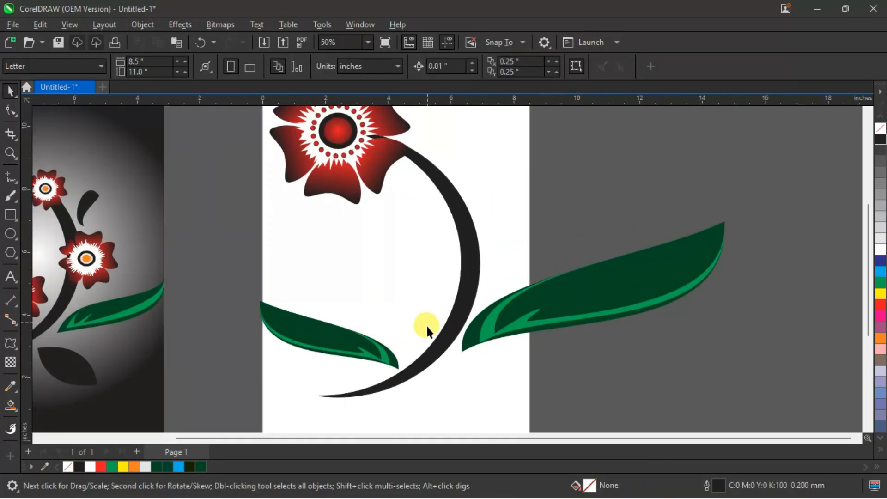
{"action": "left_click", "coordinate": [396, 365]}
{"action": "left_click", "coordinate": [880, 139]}
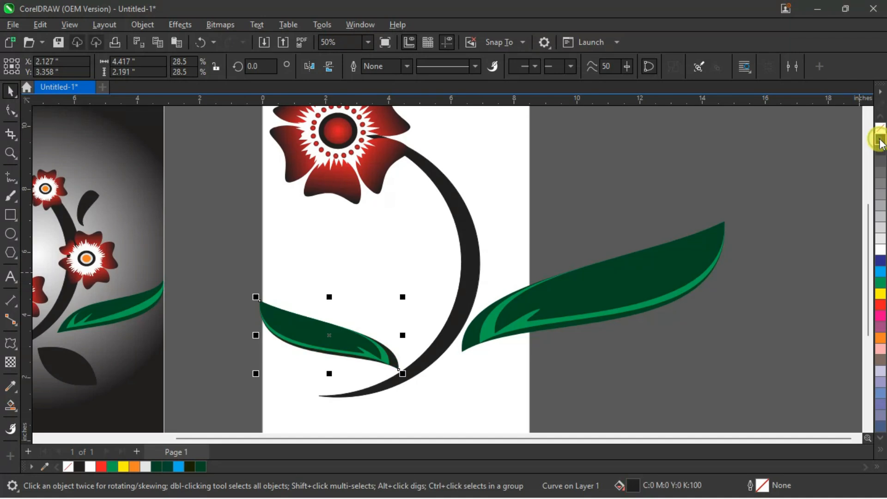
{"action": "left_click", "coordinate": [394, 340]}
{"action": "left_click", "coordinate": [384, 358]}
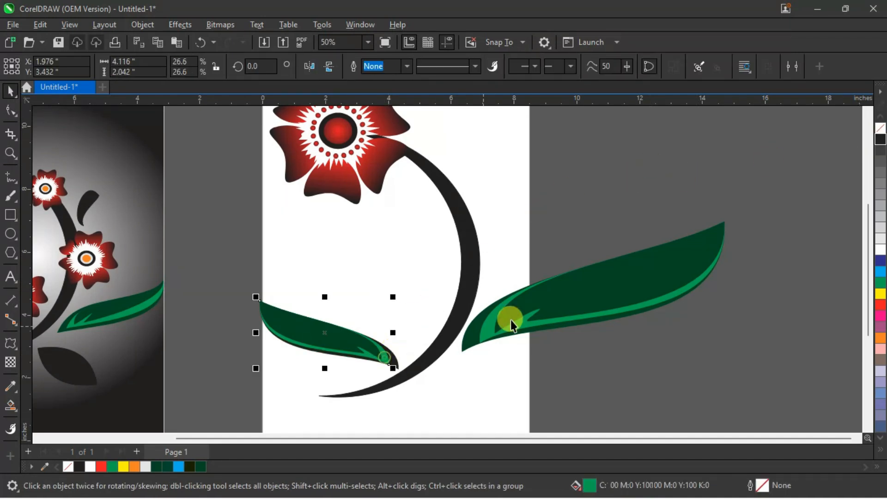
{"action": "left_click", "coordinate": [879, 249]}
{"action": "left_click", "coordinate": [434, 302]}
{"action": "left_click", "coordinate": [323, 327]}
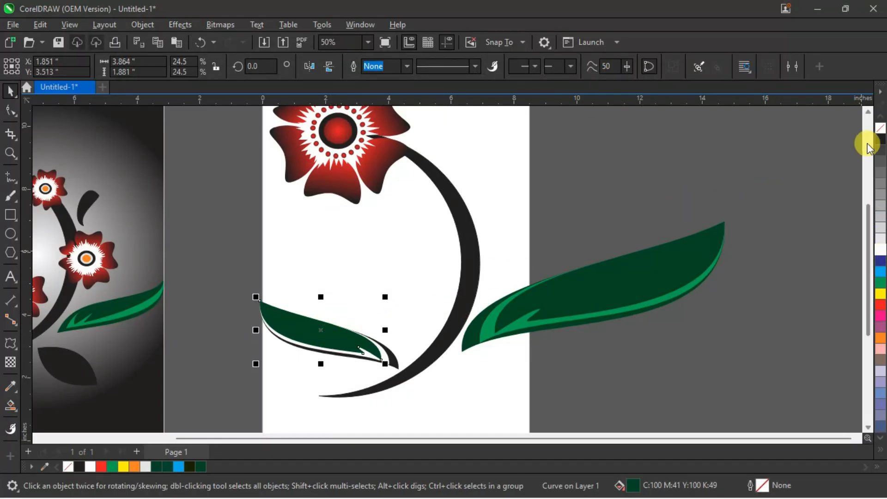
{"action": "left_click", "coordinate": [880, 140]}
{"action": "left_click", "coordinate": [399, 229]}
Step: Copy the reference's small orange-centred flower beside the stem's upper curve, and place a larger copy, about 2.82 × 2.78 inches, at X 4.18, Y 4.97
{"action": "scroll", "coordinate": [398, 225], "scroll_direction": "down", "scroll_amount": 2}
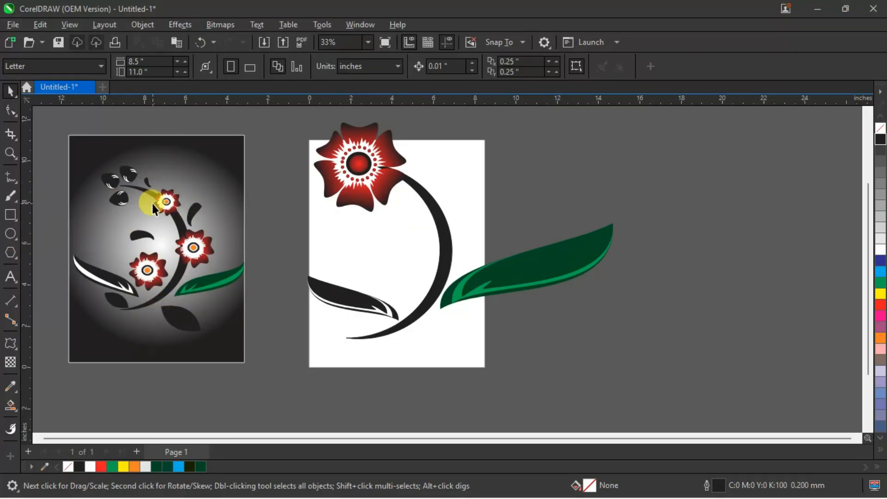
{"action": "scroll", "coordinate": [189, 241], "scroll_direction": "up", "scroll_amount": 1}
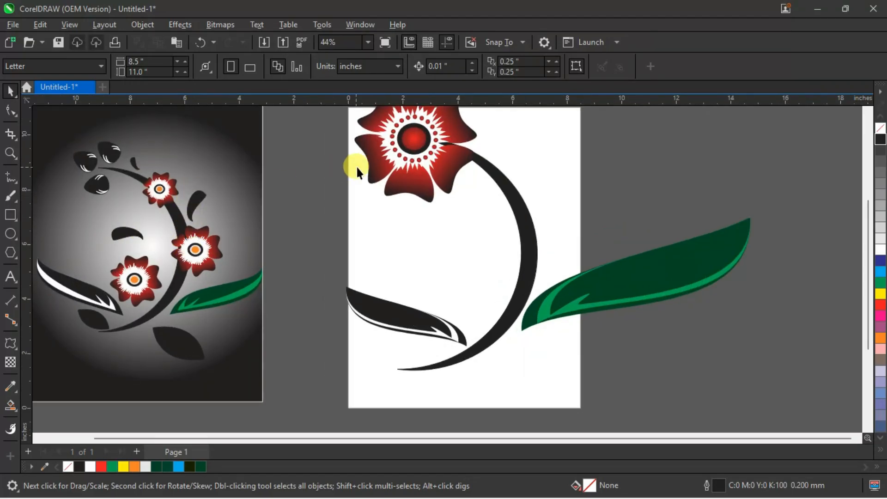
{"action": "left_click_drag", "start_coordinate": [154, 182], "coordinate": [581, 219]}
{"action": "left_click_drag", "start_coordinate": [557, 189], "coordinate": [482, 279]}
{"action": "left_click_drag", "start_coordinate": [447, 249], "coordinate": [425, 226]}
{"action": "left_click_drag", "start_coordinate": [470, 266], "coordinate": [465, 270]}
{"action": "left_click", "coordinate": [595, 223]}
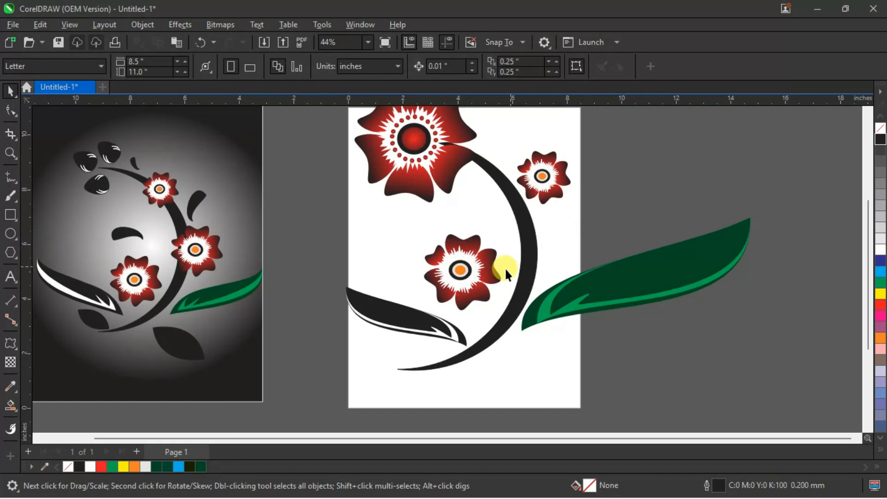
{"action": "left_click", "coordinate": [459, 264]}
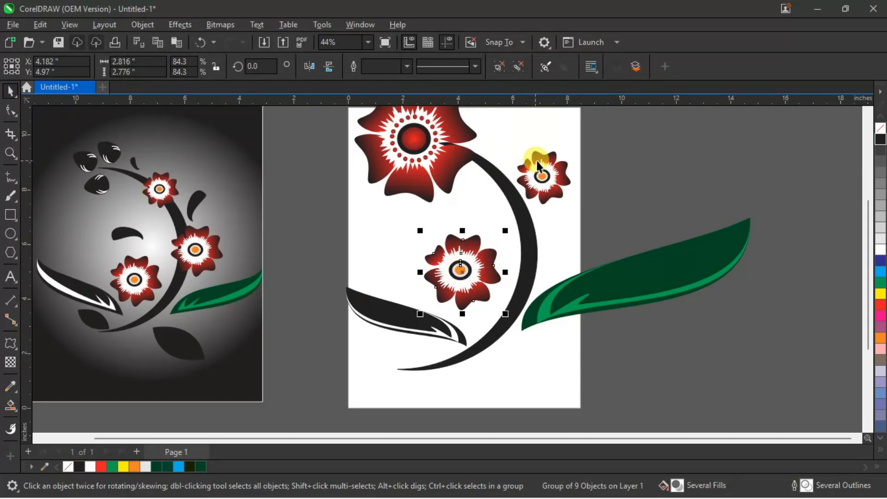
{"action": "left_click", "coordinate": [583, 137]}
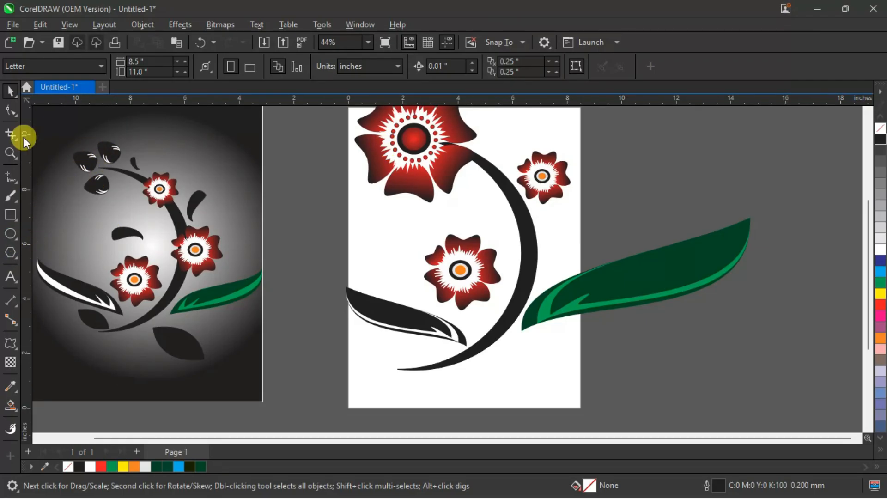
Step: Draw an ellipse about 3.02 × 3.61 inches on the empty area beside the page, near X 11.18, Y 8.23, and convert it to curves
{"action": "left_click", "coordinate": [11, 235]}
{"action": "left_click_drag", "start_coordinate": [612, 134], "coordinate": [691, 230]}
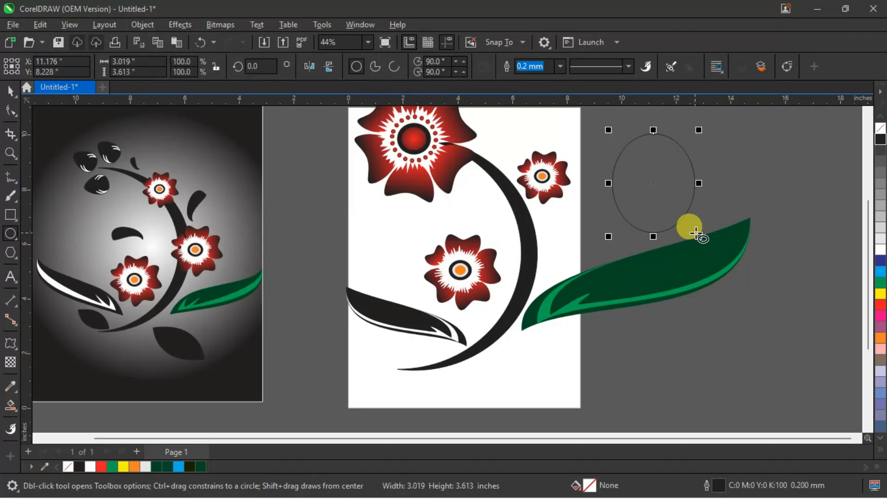
{"action": "left_click", "coordinate": [10, 110]}
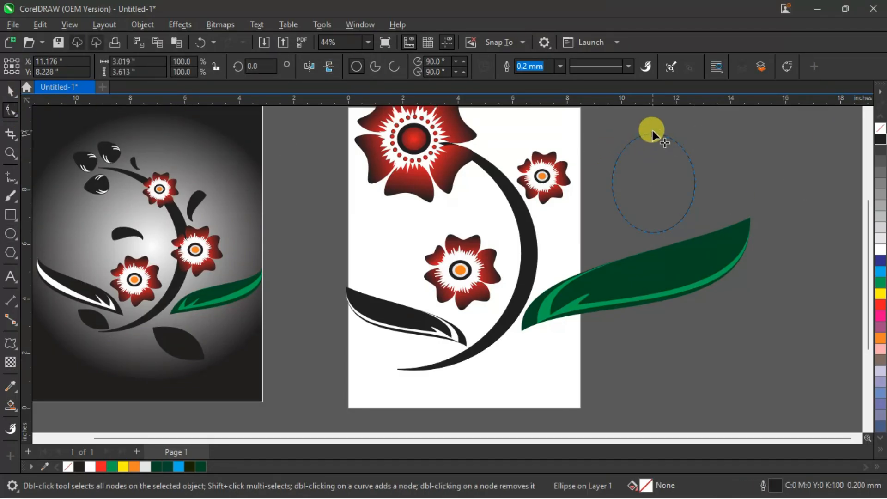
{"action": "key", "text": "ctrl+q"}
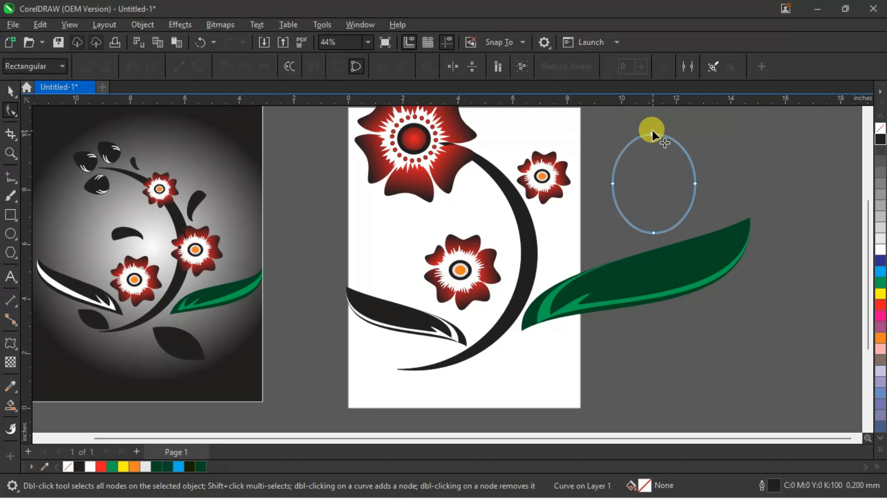
Step: Delete the ellipse's two side nodes and reshape it into an egg with a narrower top, using symmetrical nodes
{"action": "left_click", "coordinate": [652, 133]}
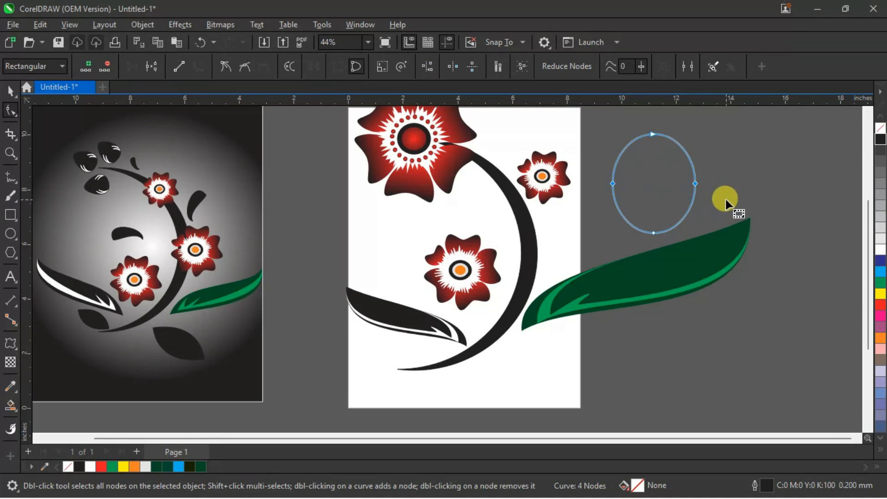
{"action": "key", "text": "Delete"}
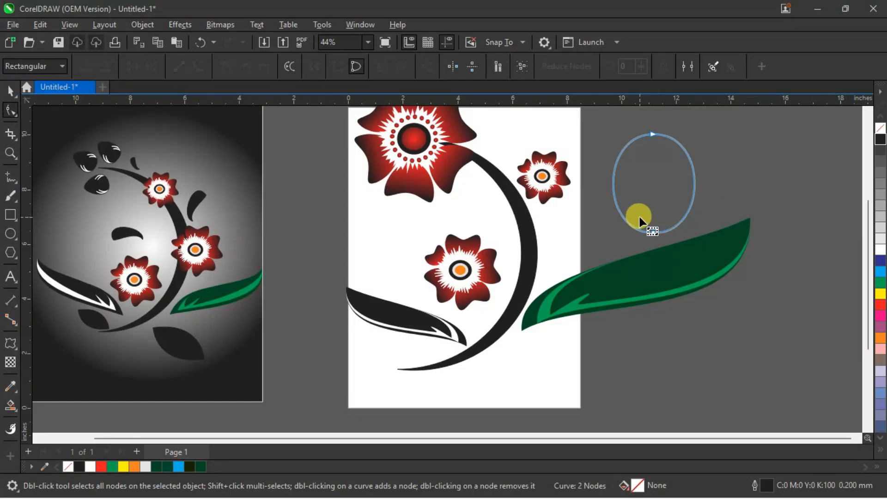
{"action": "left_click_drag", "start_coordinate": [624, 121], "coordinate": [685, 226]}
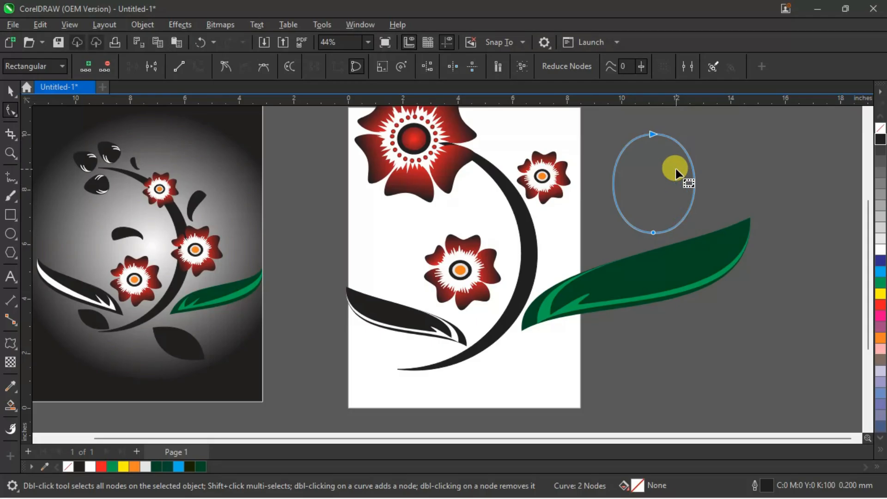
{"action": "left_click", "coordinate": [264, 64]}
{"action": "left_click", "coordinate": [682, 145]}
{"action": "left_click_drag", "start_coordinate": [707, 133], "coordinate": [678, 190]}
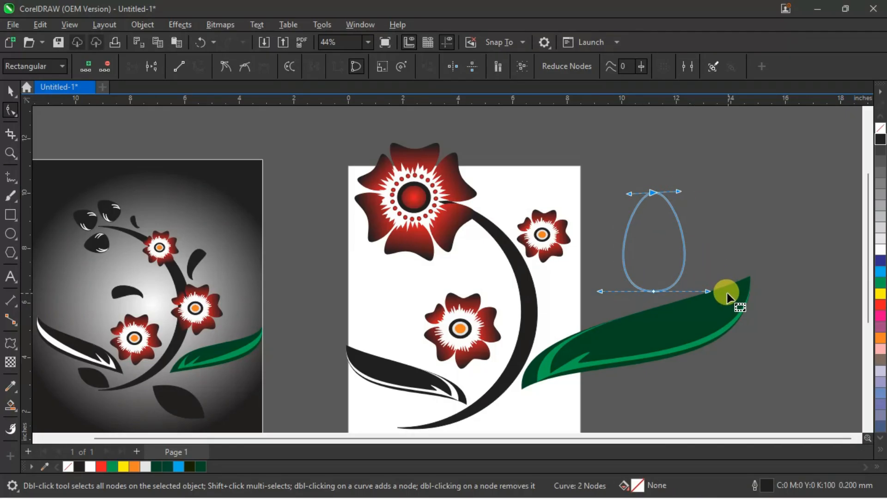
Step: Widen the egg's lower curve until it is about 2.55 inches across, and fill the shape with black
{"action": "left_click_drag", "start_coordinate": [707, 292], "coordinate": [717, 290]}
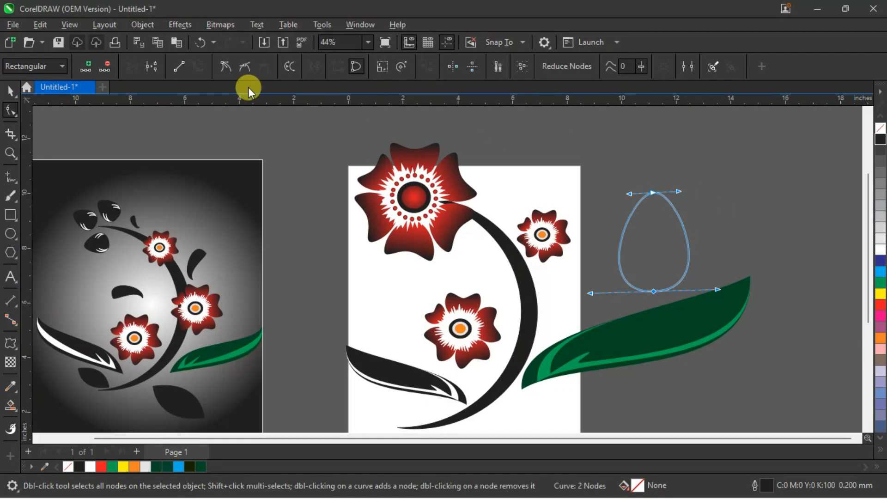
{"action": "left_click", "coordinate": [10, 91]}
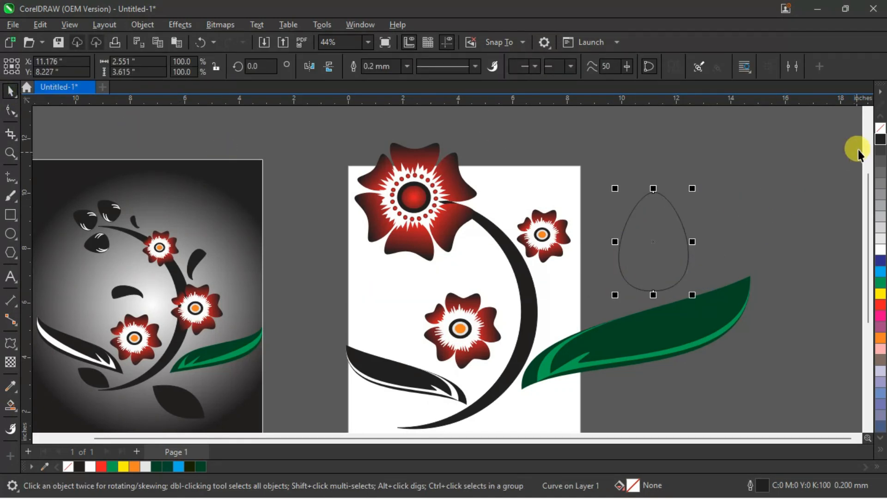
{"action": "left_click", "coordinate": [880, 139]}
{"action": "left_click_drag", "start_coordinate": [671, 250], "coordinate": [670, 234]}
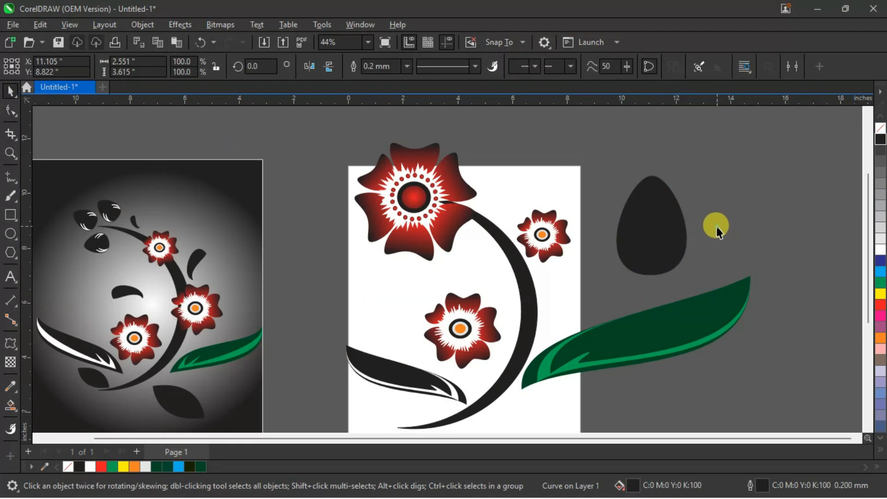
Step: Shorten the black egg to about 3.19 inches high and shift it slightly up beside the page
{"action": "left_click", "coordinate": [673, 253]}
{"action": "mouse_move", "coordinate": [655, 281]}
{"action": "left_mouse_down"}
{"action": "mouse_move", "coordinate": [640, 260]}
{"action": "mouse_move", "coordinate": [644, 267]}
{"action": "left_mouse_up"}
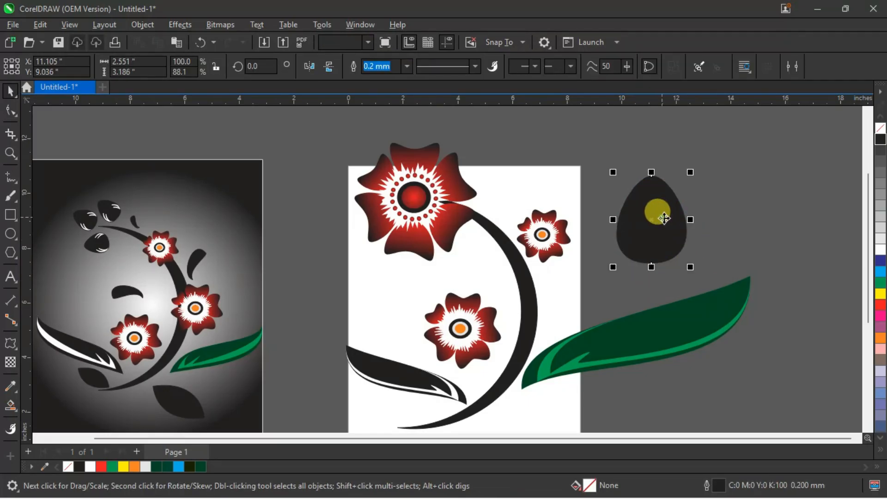
{"action": "left_click", "coordinate": [713, 182]}
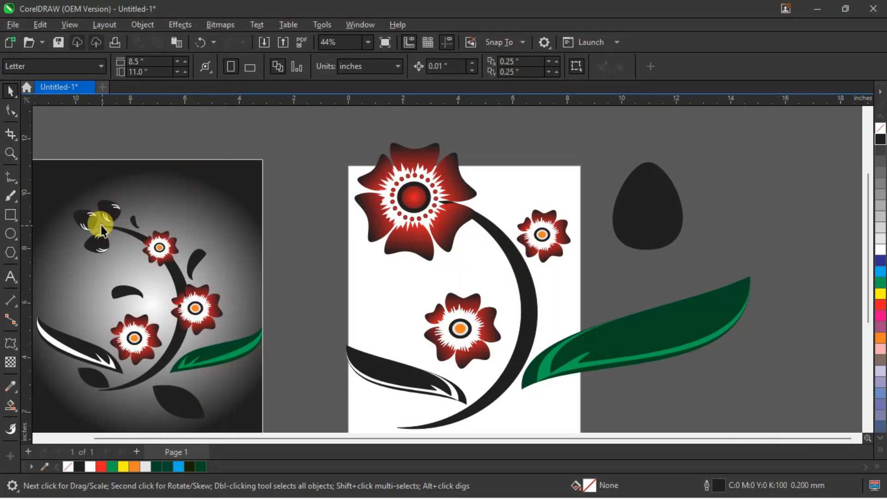
Step: Copy the curved stem over the egg, and give the copy a white fill with no outline
{"action": "left_click_drag", "start_coordinate": [529, 284], "coordinate": [657, 221]}
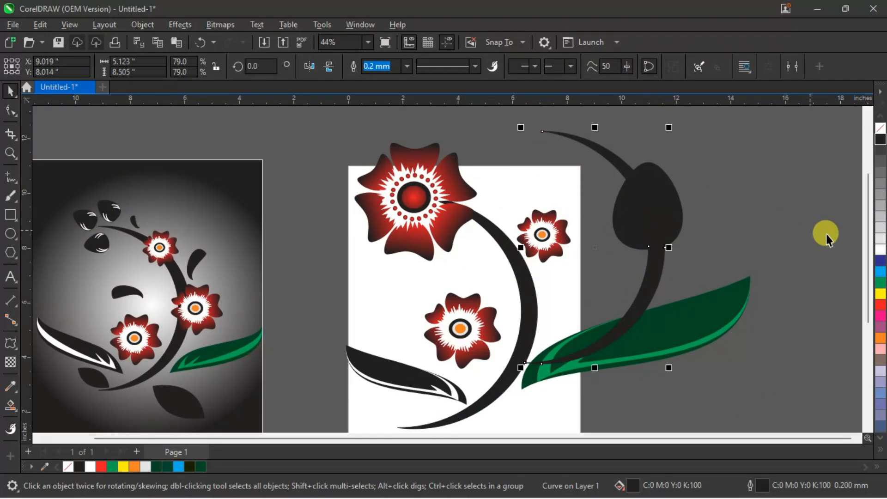
{"action": "left_click", "coordinate": [879, 250]}
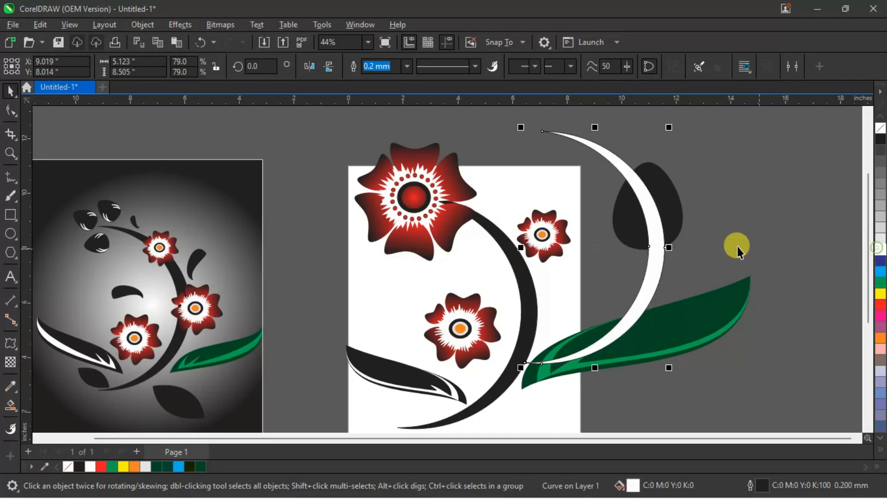
{"action": "right_click", "coordinate": [880, 128]}
Step: Shrink the white curve into a thin arc on the egg's lower right edge and add a second arc nested inside it
{"action": "left_click_drag", "start_coordinate": [668, 368], "coordinate": [578, 177]}
{"action": "left_click_drag", "start_coordinate": [545, 143], "coordinate": [671, 269]}
{"action": "mouse_move", "coordinate": [680, 232]}
{"action": "left_mouse_down"}
{"action": "mouse_move", "coordinate": [672, 232]}
{"action": "mouse_move", "coordinate": [707, 226]}
{"action": "mouse_move", "coordinate": [697, 218]}
{"action": "mouse_move", "coordinate": [677, 239]}
{"action": "left_mouse_up"}
{"action": "left_click", "coordinate": [671, 212]}
{"action": "left_click", "coordinate": [717, 205]}
{"action": "left_click", "coordinate": [693, 242]}
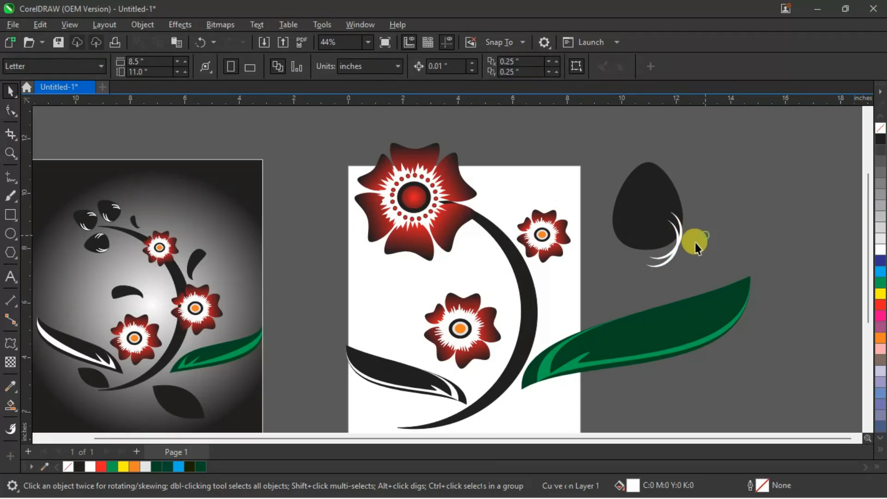
Step: Group the two white arcs on the egg's lower right edge
{"action": "left_click_drag", "start_coordinate": [700, 279], "coordinate": [818, 317]}
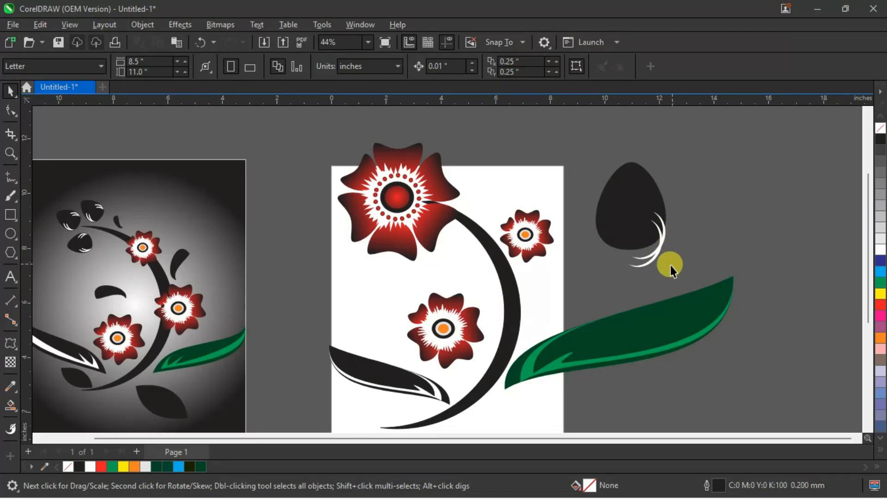
{"action": "left_click_drag", "start_coordinate": [620, 220], "coordinate": [615, 189]}
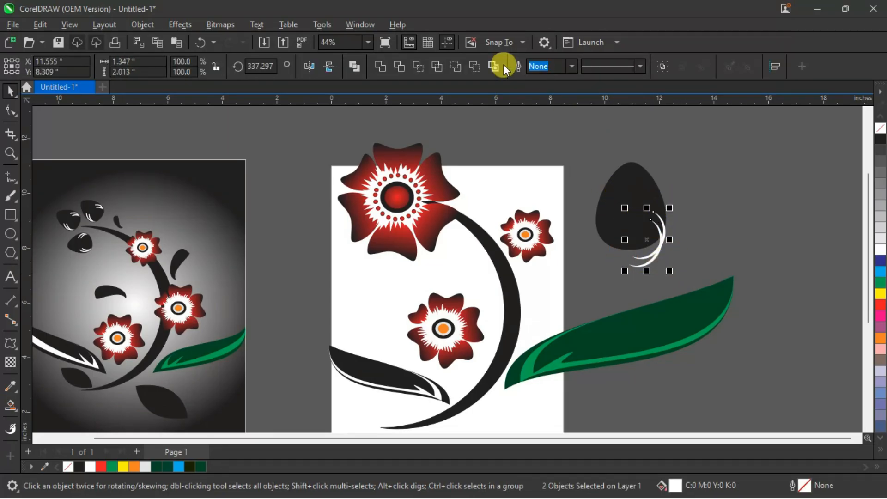
{"action": "left_click", "coordinate": [660, 67]}
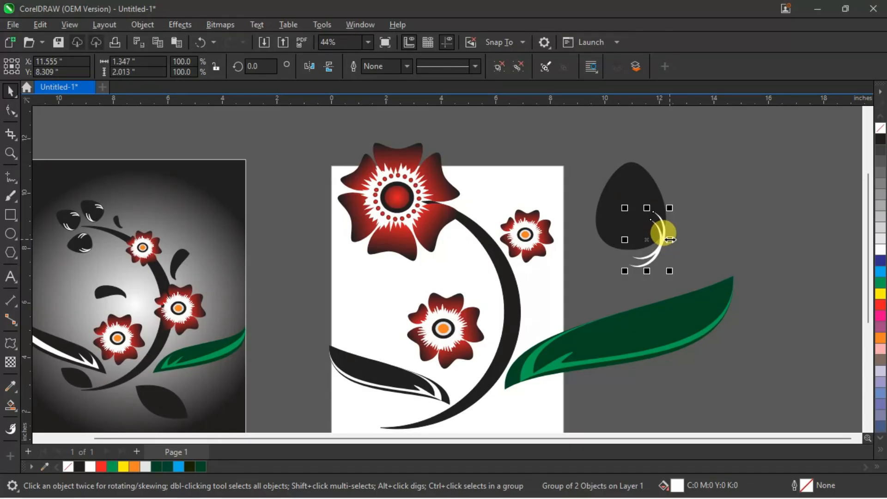
Step: Place a horizontally mirrored copy of the arc group on the egg's opposite side and group both pairs together
{"action": "left_click_drag", "start_coordinate": [670, 240], "coordinate": [766, 231]}
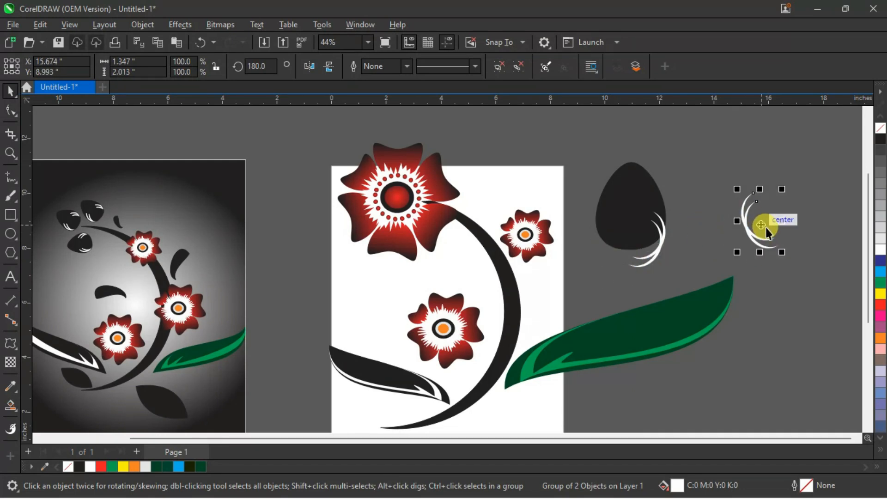
{"action": "key", "text": "ctrl+z"}
{"action": "left_click", "coordinate": [765, 228]}
{"action": "left_click_drag", "start_coordinate": [670, 269], "coordinate": [688, 276]}
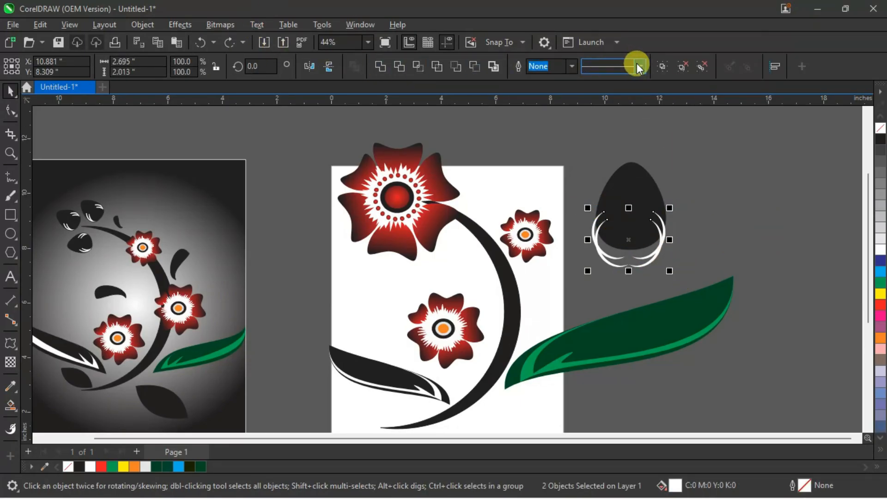
{"action": "left_click", "coordinate": [662, 66]}
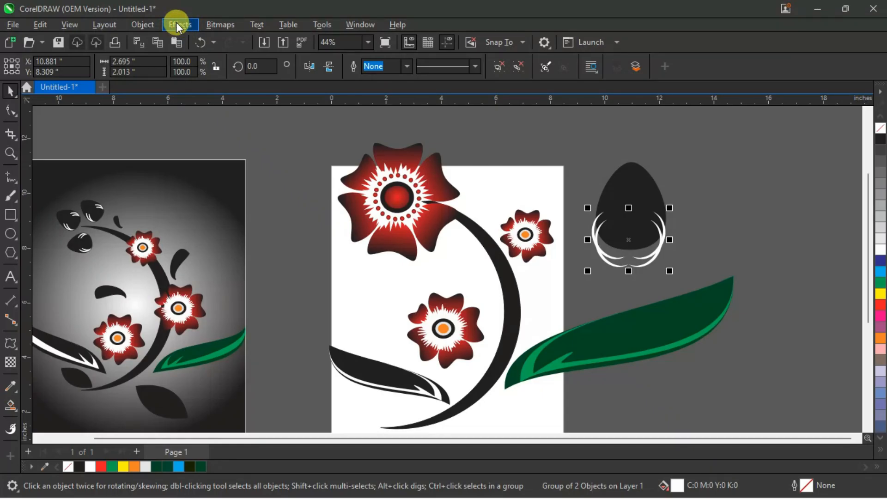
Step: PowerClip the grouped white arcs inside the black egg shape
{"action": "left_click", "coordinate": [155, 24]}
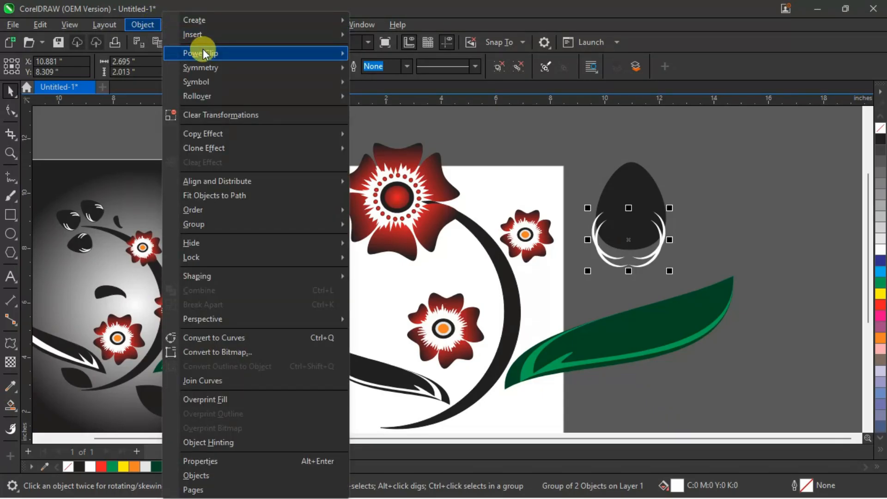
{"action": "mouse_move", "coordinate": [204, 53]}
{"action": "left_click", "coordinate": [381, 55]}
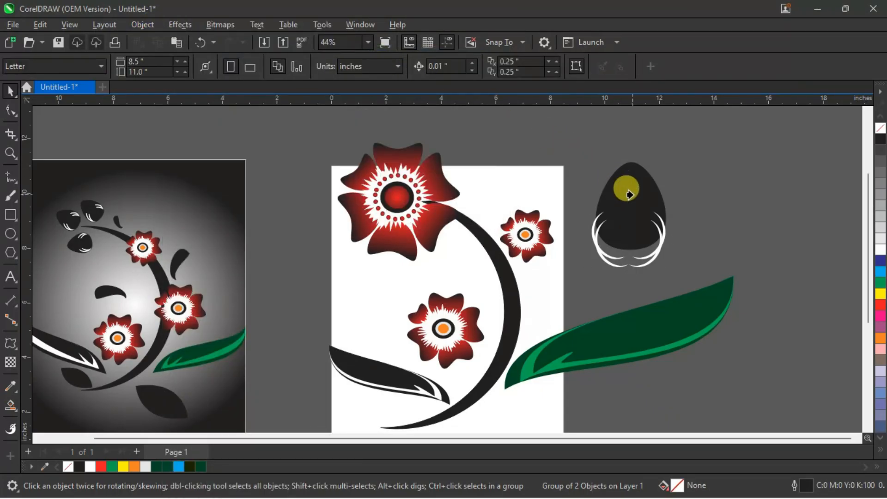
{"action": "left_click", "coordinate": [631, 189]}
{"action": "left_click", "coordinate": [732, 207]}
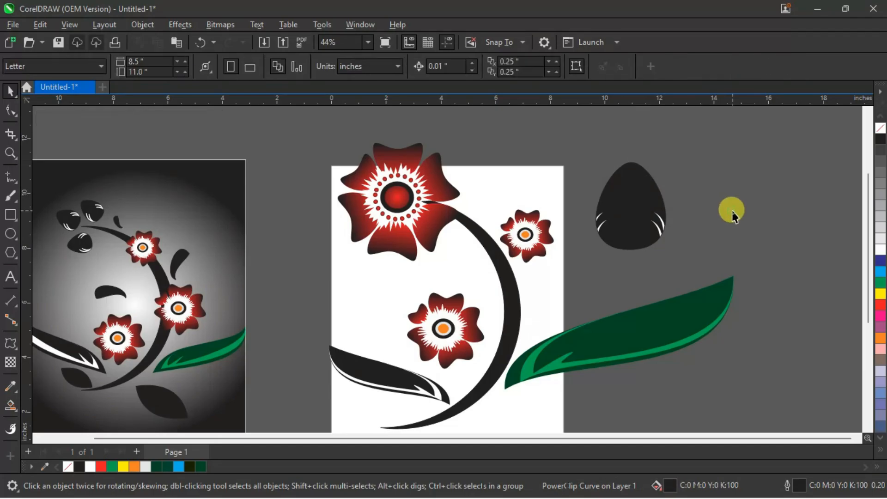
Step: Scale the finished bud down to about 1.22 × 1.52 inches, near X 9.96, Y 9.71 beside the page
{"action": "left_click", "coordinate": [661, 211]}
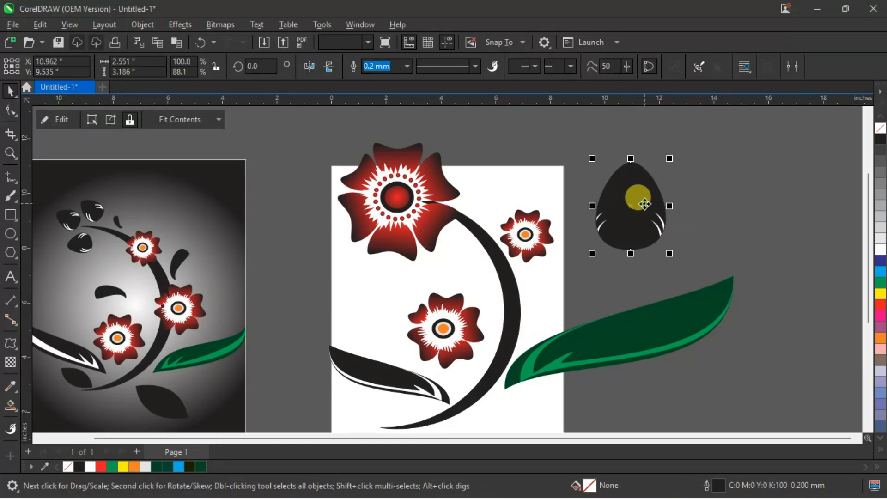
{"action": "left_click_drag", "start_coordinate": [668, 253], "coordinate": [633, 228]}
{"action": "left_click_drag", "start_coordinate": [625, 186], "coordinate": [621, 206]}
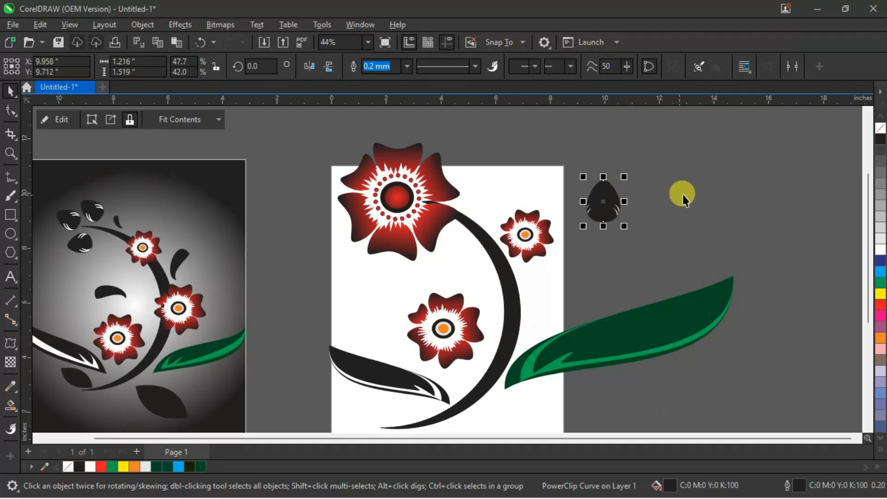
{"action": "left_click", "coordinate": [692, 193]}
{"action": "left_click", "coordinate": [611, 205]}
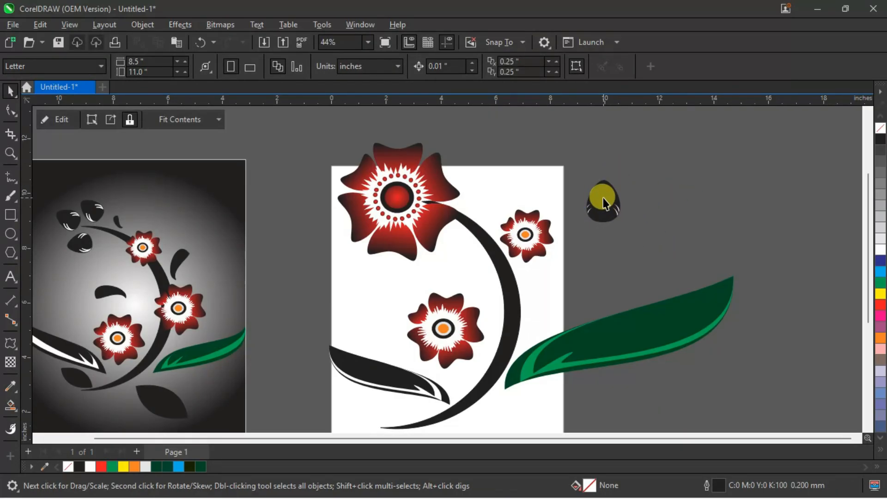
{"action": "key", "text": "F10"}
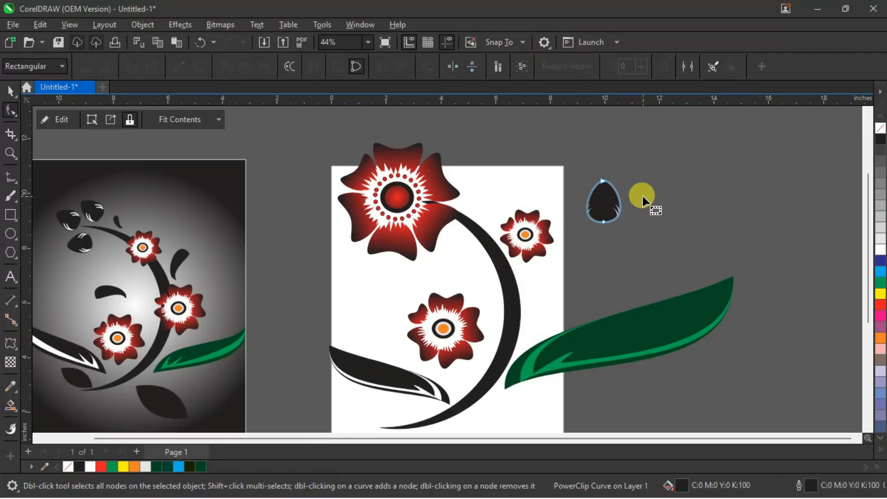
{"action": "left_click", "coordinate": [11, 91]}
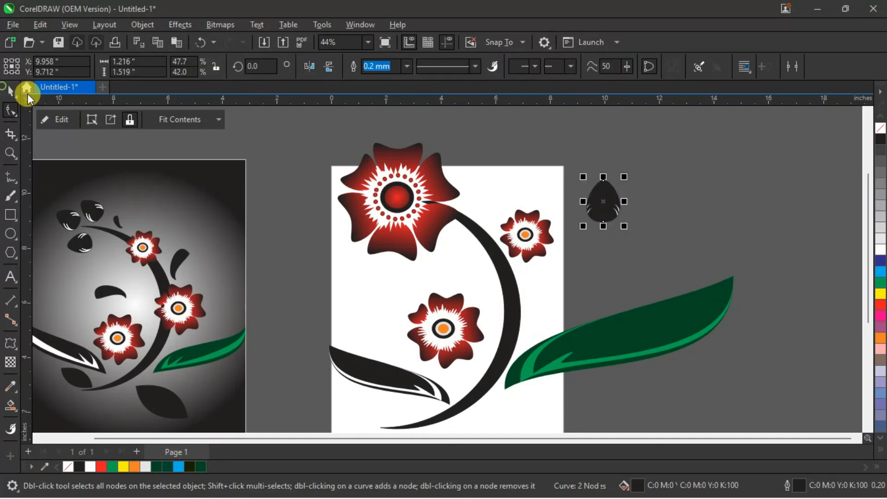
{"action": "left_click", "coordinate": [670, 226]}
Step: Open the bud's PowerClip contents for editing and centre the white arc group on the egg outline, near X 9.98, Y 9.17
{"action": "left_click", "coordinate": [598, 207]}
{"action": "right_click", "coordinate": [602, 200]}
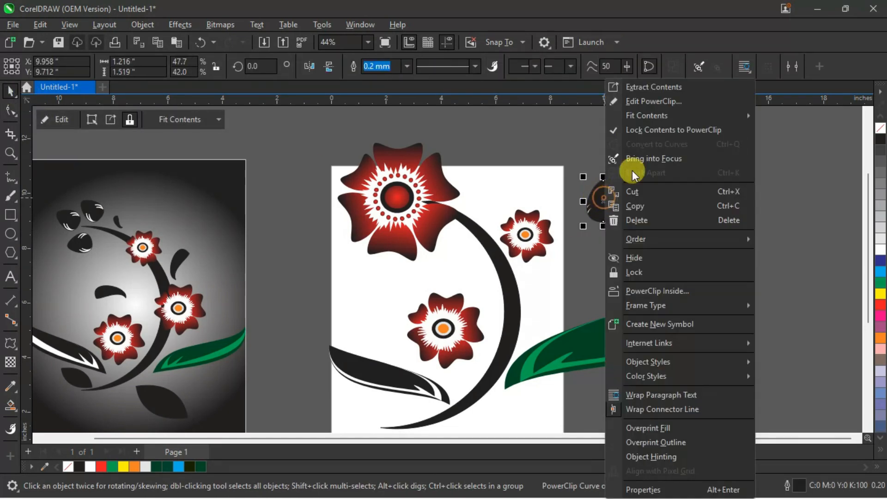
{"action": "left_click", "coordinate": [651, 101]}
{"action": "scroll", "coordinate": [624, 197], "scroll_direction": "up", "scroll_amount": 4}
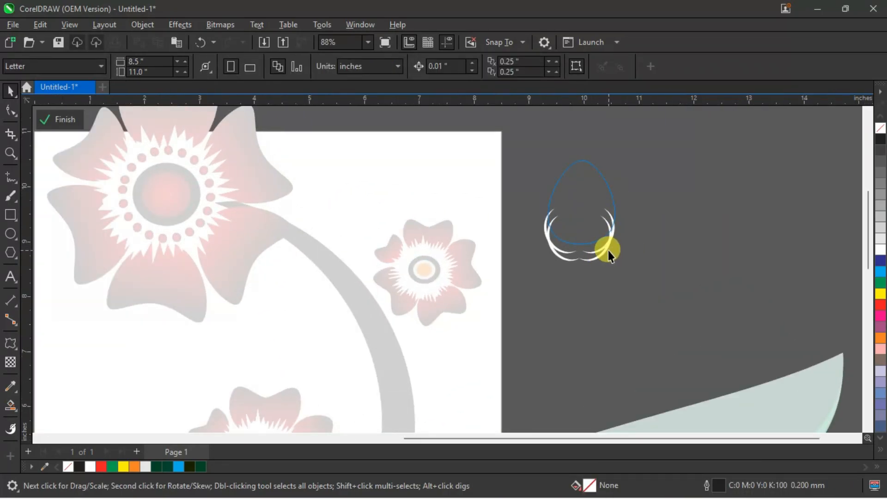
{"action": "left_click", "coordinate": [605, 249]}
{"action": "left_click_drag", "start_coordinate": [604, 249], "coordinate": [604, 249]}
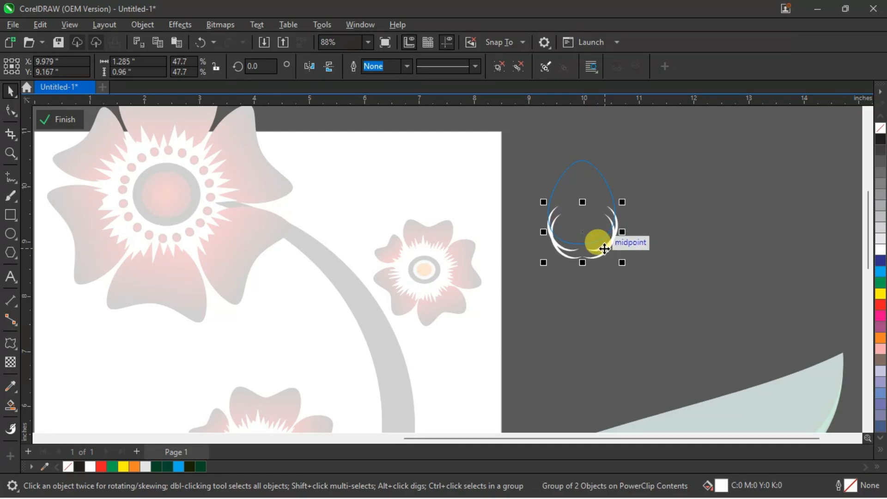
{"action": "left_click", "coordinate": [677, 206]}
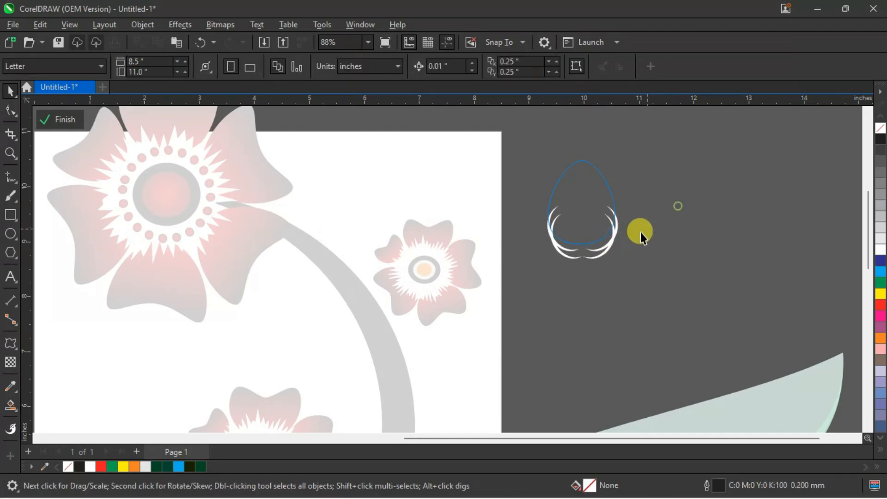
Step: Ungroup the two arc pairs, move each slightly inward within the egg outline, and finish editing the PowerClip
{"action": "left_click", "coordinate": [603, 254]}
{"action": "left_click", "coordinate": [502, 65]}
{"action": "left_click", "coordinate": [624, 267]}
{"action": "left_click", "coordinate": [606, 244]}
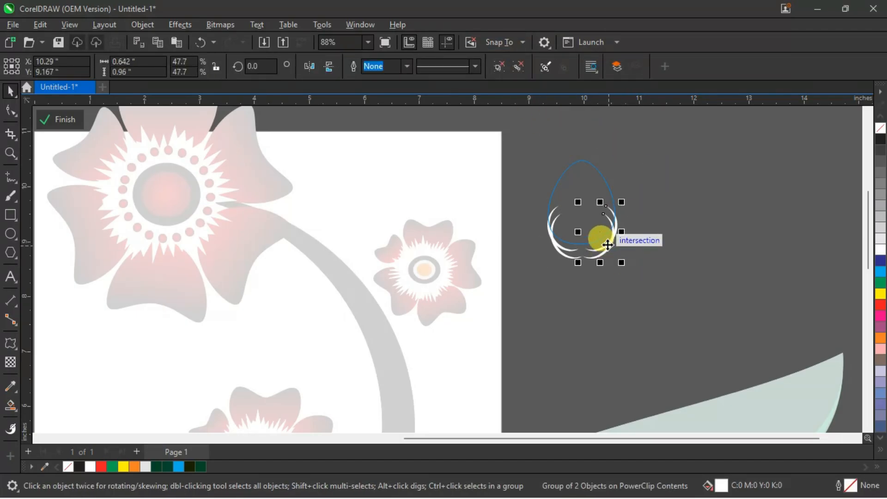
{"action": "key", "text": "Left"}
{"action": "left_click_drag", "start_coordinate": [607, 244], "coordinate": [565, 255]}
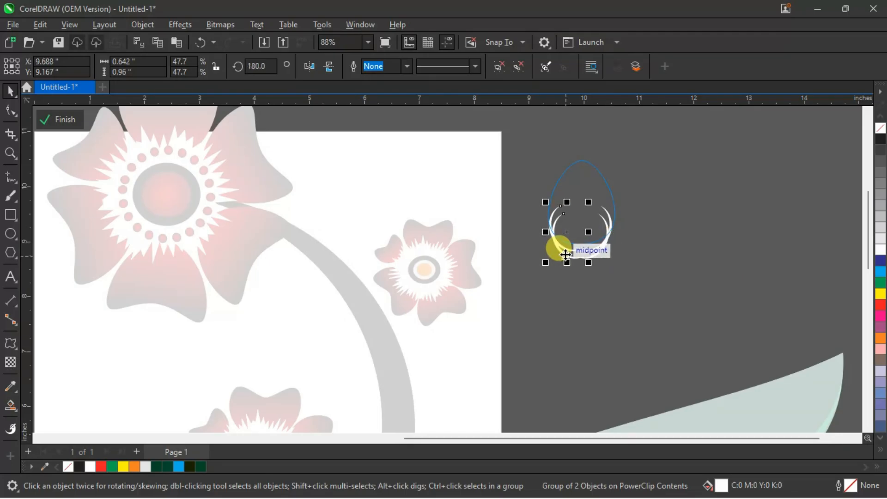
{"action": "left_click", "coordinate": [597, 112]}
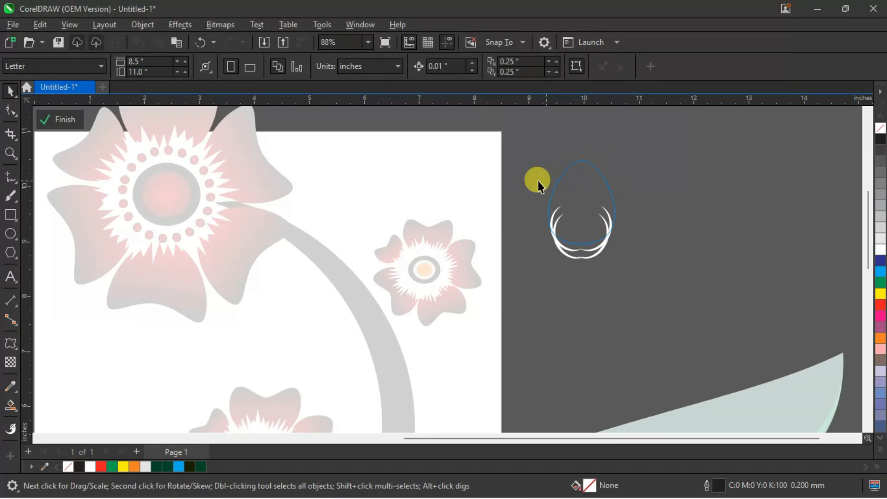
{"action": "left_click", "coordinate": [65, 122]}
Step: Move the bud onto the page above the stem's upper end, scaled to about 0.94 × 1.14 inches and rotated about 22.3°
{"action": "left_click", "coordinate": [617, 284]}
{"action": "left_click", "coordinate": [600, 242]}
{"action": "left_click_drag", "start_coordinate": [616, 242], "coordinate": [420, 154]}
{"action": "scroll", "coordinate": [504, 199], "scroll_direction": "down", "scroll_amount": 1}
{"action": "left_click", "coordinate": [396, 192]}
{"action": "left_click", "coordinate": [420, 154]}
{"action": "left_click", "coordinate": [398, 197]}
Step: Place a vertically mirrored copy of the bud below the stem's upper curve, near X 4.54, Y 8.14
{"action": "left_click_drag", "start_coordinate": [398, 195], "coordinate": [361, 267]}
{"action": "left_click", "coordinate": [328, 66]}
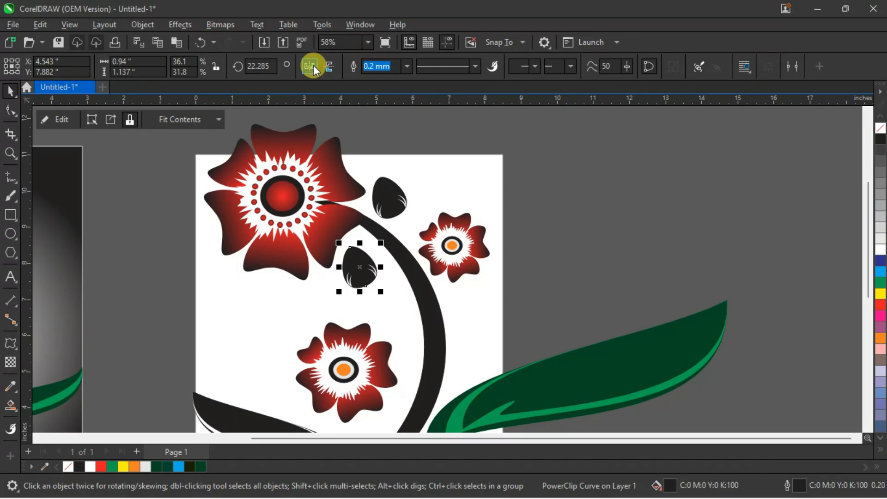
{"action": "left_click", "coordinate": [311, 67]}
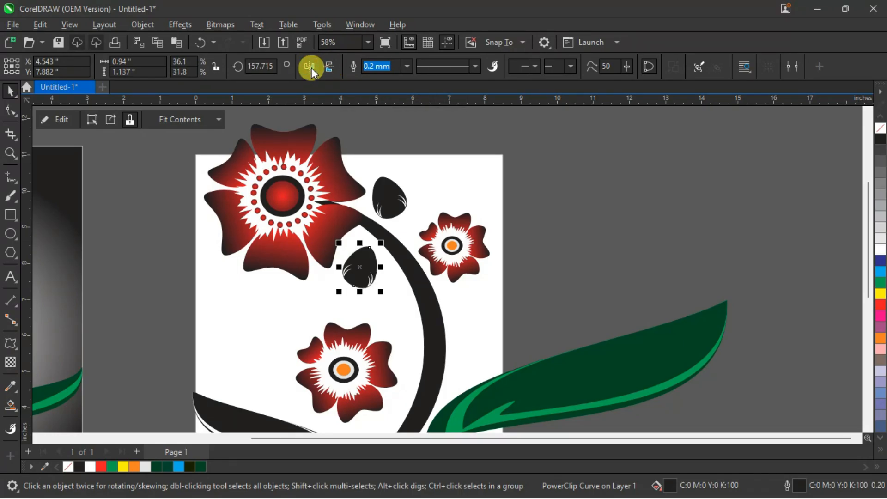
{"action": "left_click", "coordinate": [315, 66]}
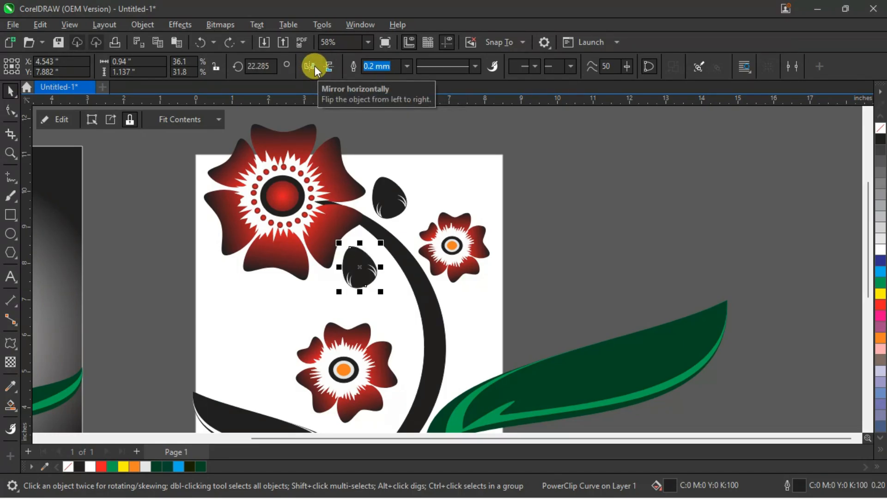
{"action": "left_click", "coordinate": [328, 67]}
{"action": "left_click_drag", "start_coordinate": [360, 256], "coordinate": [361, 249]}
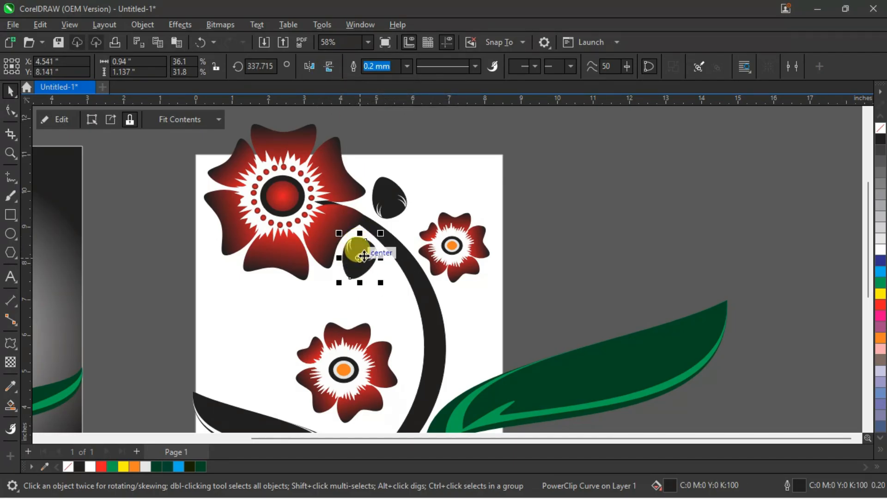
Step: Rotate the lower bud clockwise to match the reference bud beneath the stem's tip
{"action": "left_click", "coordinate": [360, 259]}
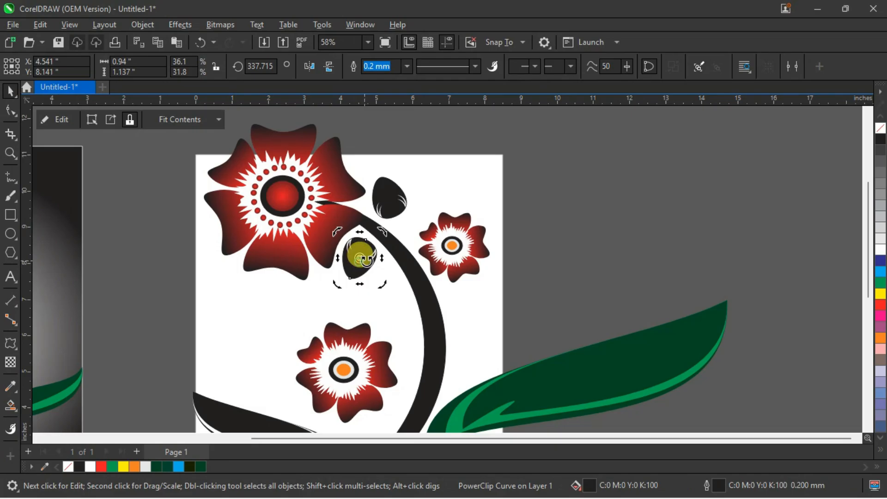
{"action": "left_click", "coordinate": [383, 229]}
{"action": "left_click", "coordinate": [366, 245]}
{"action": "left_click", "coordinate": [366, 246]}
{"action": "left_click_drag", "start_coordinate": [383, 232], "coordinate": [406, 262]}
{"action": "left_click", "coordinate": [454, 170]}
{"action": "scroll", "coordinate": [456, 173], "scroll_direction": "down", "scroll_amount": 2}
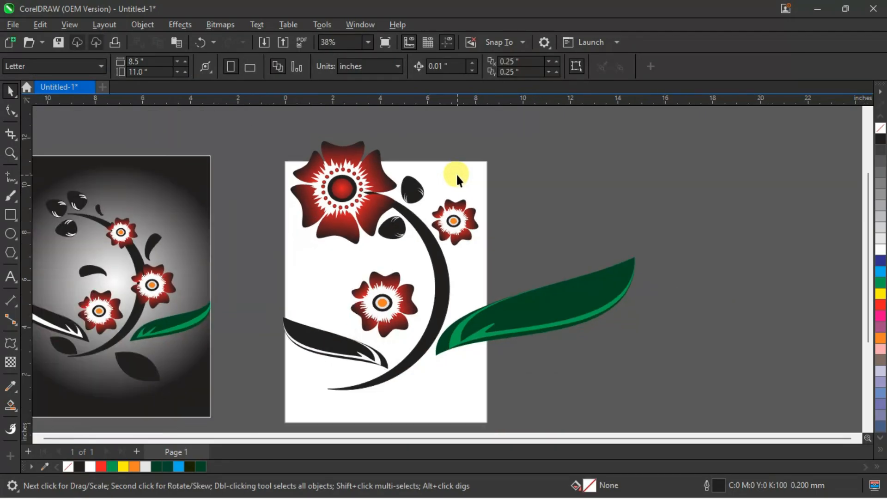
Step: Draw an upright ellipse about 2.1 × 2.48 inches between the reference artwork and the page, and convert it to curves
{"action": "scroll", "coordinate": [467, 154], "scroll_direction": "down", "scroll_amount": 1}
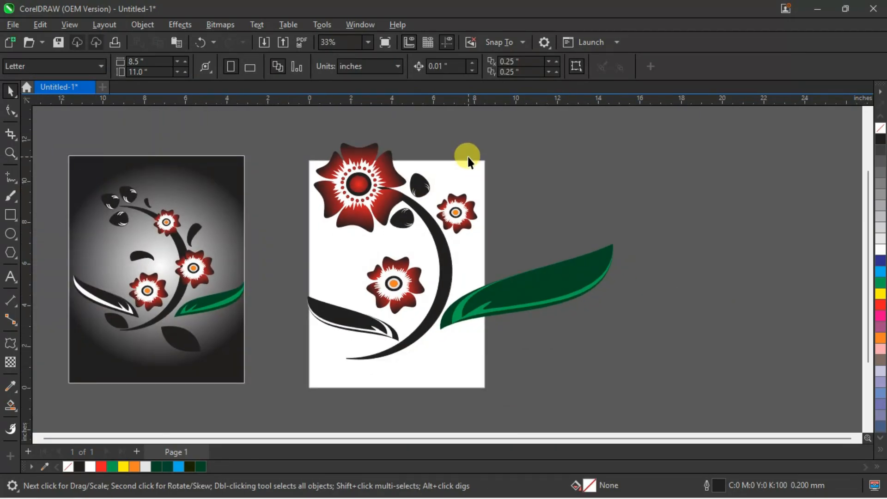
{"action": "scroll", "coordinate": [465, 159], "scroll_direction": "up", "scroll_amount": 1}
{"action": "scroll", "coordinate": [97, 210], "scroll_direction": "up", "scroll_amount": 2}
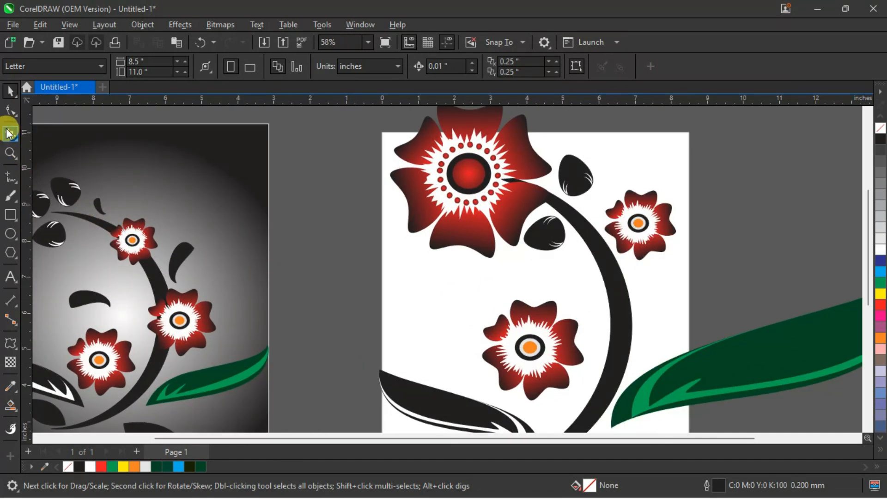
{"action": "left_click", "coordinate": [10, 233]}
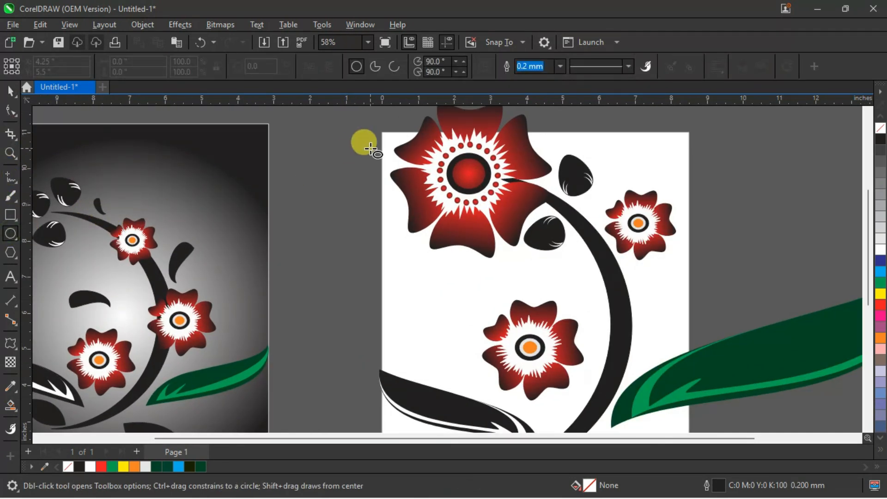
{"action": "left_click_drag", "start_coordinate": [299, 146], "coordinate": [375, 236]}
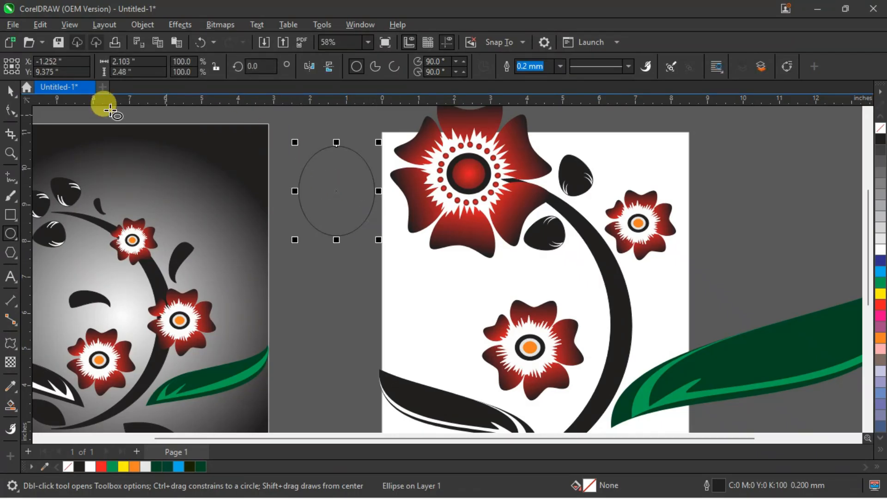
{"action": "left_click", "coordinate": [10, 111]}
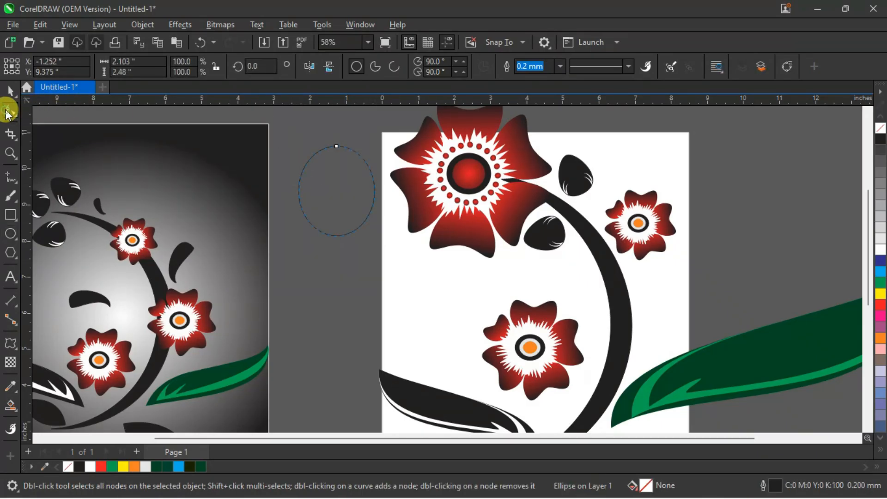
{"action": "left_click", "coordinate": [788, 69]}
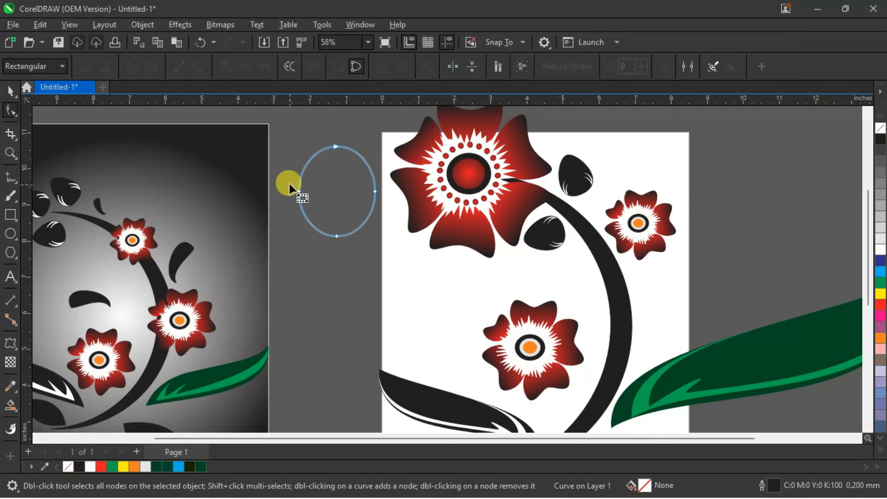
Step: Delete the ellipse's two side nodes and reshape it into a teardrop with a cusp at the upper node
{"action": "left_click", "coordinate": [299, 191]}
{"action": "key", "text": "Delete"}
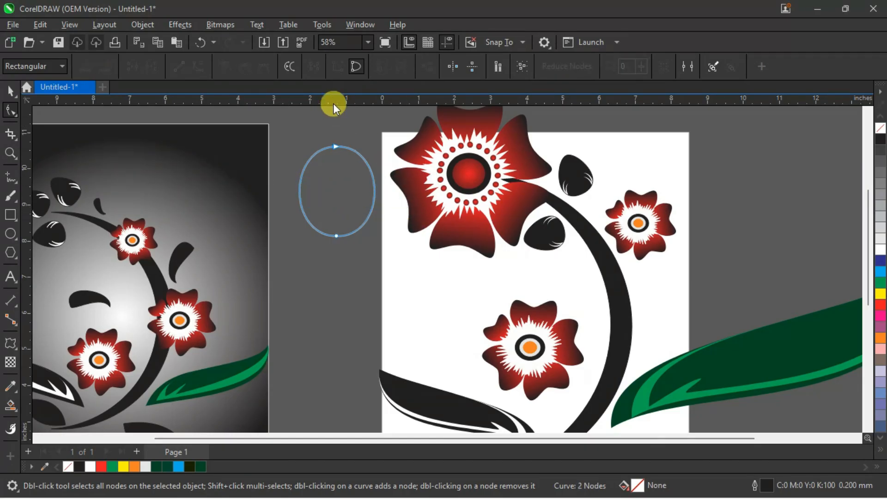
{"action": "left_click_drag", "start_coordinate": [316, 138], "coordinate": [337, 145]}
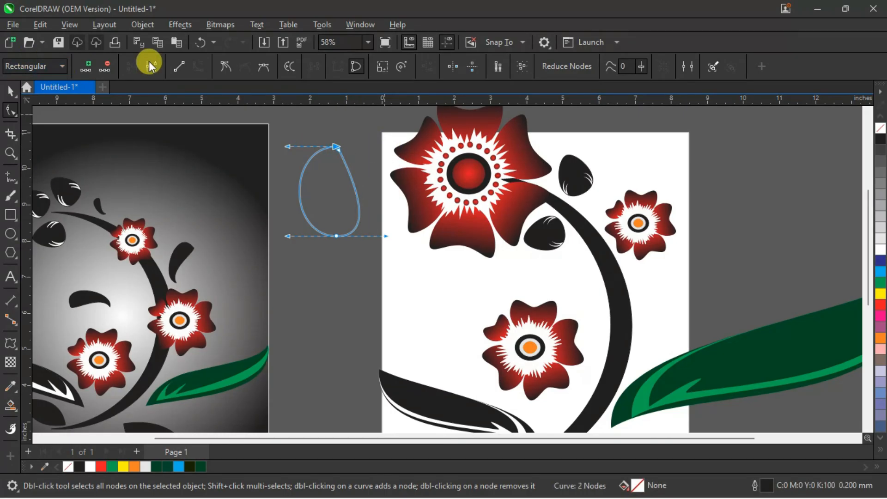
{"action": "left_click", "coordinate": [241, 66]}
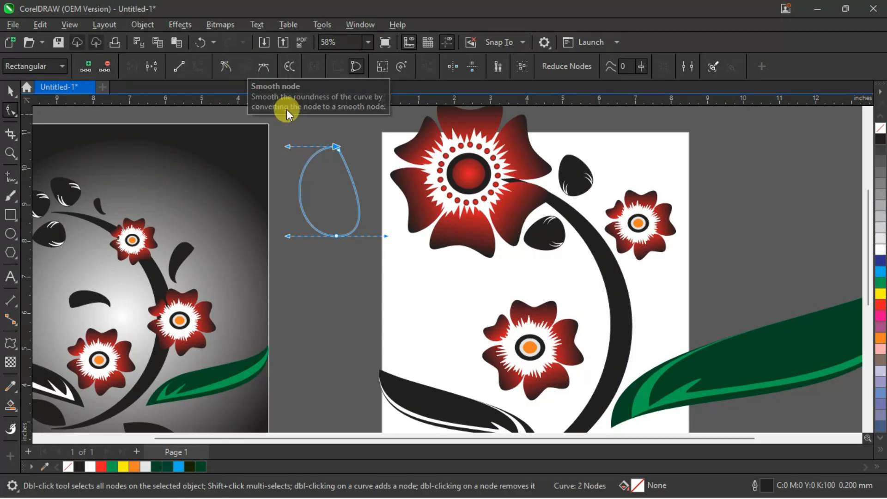
{"action": "left_click_drag", "start_coordinate": [287, 146], "coordinate": [336, 148]}
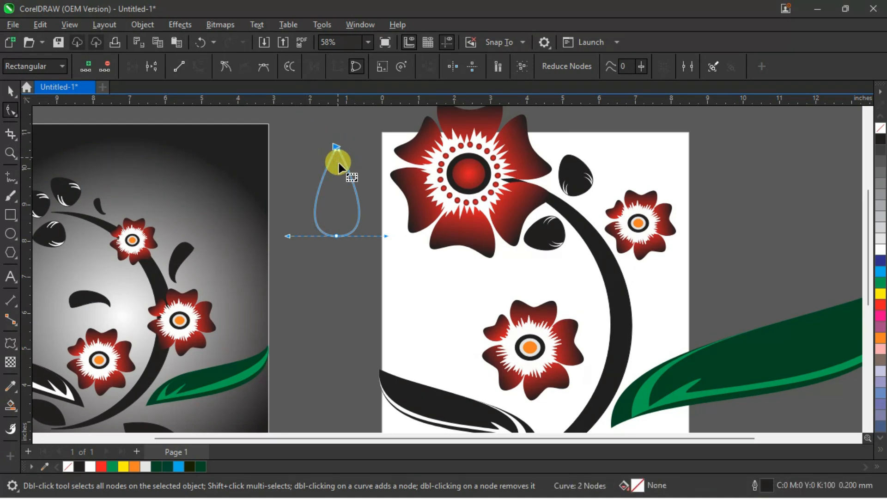
{"action": "left_click_drag", "start_coordinate": [387, 235], "coordinate": [404, 247]}
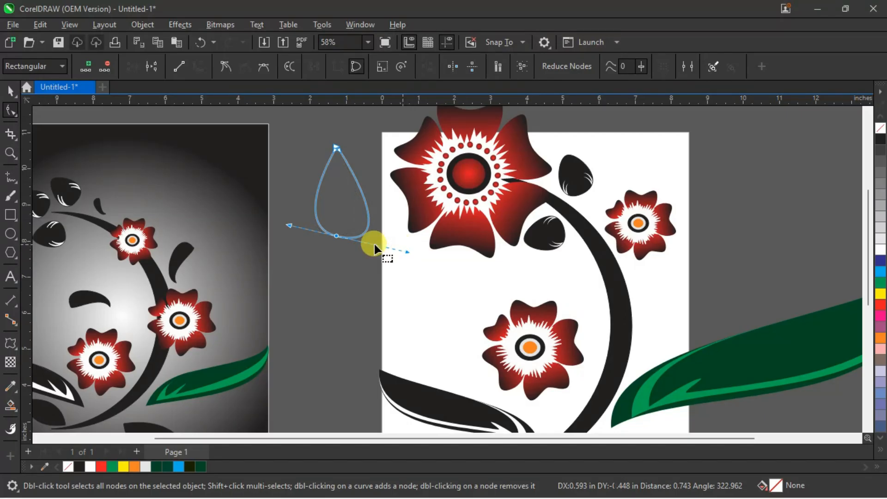
Step: Move the teardrop's lower node down and outward, make it a cusp, and bend the left side inward into a curved petal
{"action": "left_click_drag", "start_coordinate": [336, 236], "coordinate": [326, 259]}
{"action": "left_click_drag", "start_coordinate": [276, 249], "coordinate": [336, 221]}
{"action": "left_click", "coordinate": [237, 66]}
{"action": "left_click", "coordinate": [332, 156]}
{"action": "left_click_drag", "start_coordinate": [333, 156], "coordinate": [318, 182]}
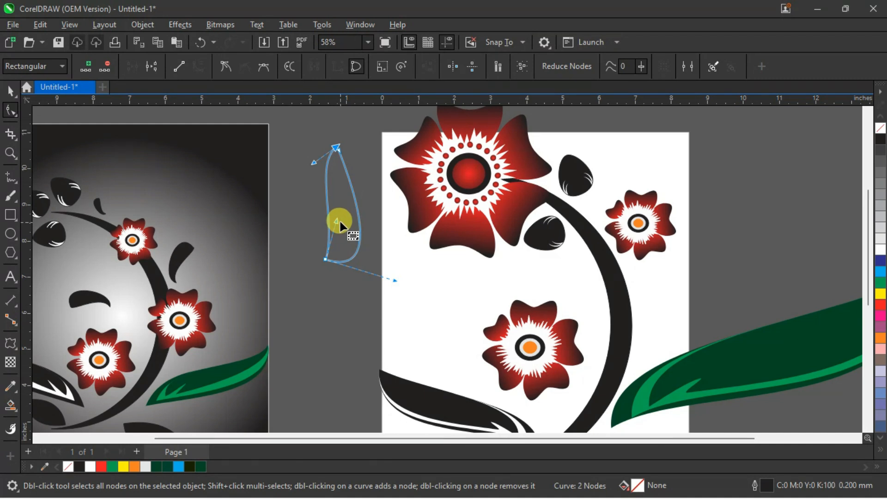
{"action": "left_click_drag", "start_coordinate": [337, 221], "coordinate": [345, 223]}
{"action": "mouse_move", "coordinate": [339, 150]}
{"action": "left_mouse_down"}
{"action": "mouse_move", "coordinate": [353, 167]}
{"action": "mouse_move", "coordinate": [353, 138]}
{"action": "mouse_move", "coordinate": [341, 149]}
{"action": "left_mouse_up"}
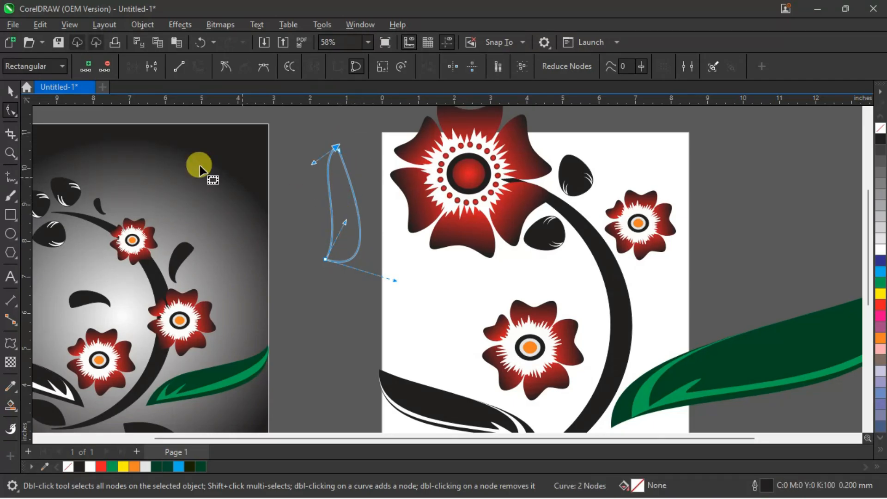
Step: Fill the curved petal black, rotate it to about 311.1°, and place it scaled down right of the stem below the small flower
{"action": "left_click", "coordinate": [11, 92]}
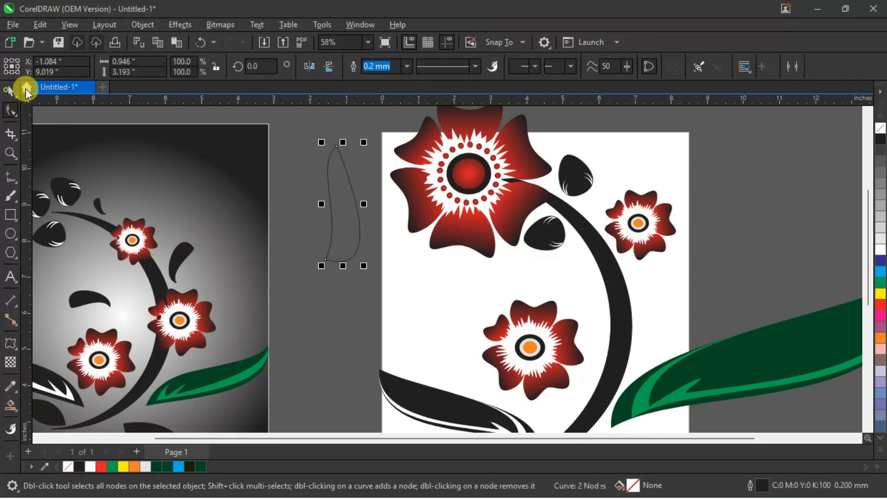
{"action": "left_click", "coordinate": [880, 139]}
{"action": "left_click_drag", "start_coordinate": [331, 195], "coordinate": [654, 215]}
{"action": "left_click", "coordinate": [656, 217]}
{"action": "left_click_drag", "start_coordinate": [691, 163], "coordinate": [735, 200]}
{"action": "left_click", "coordinate": [672, 232]}
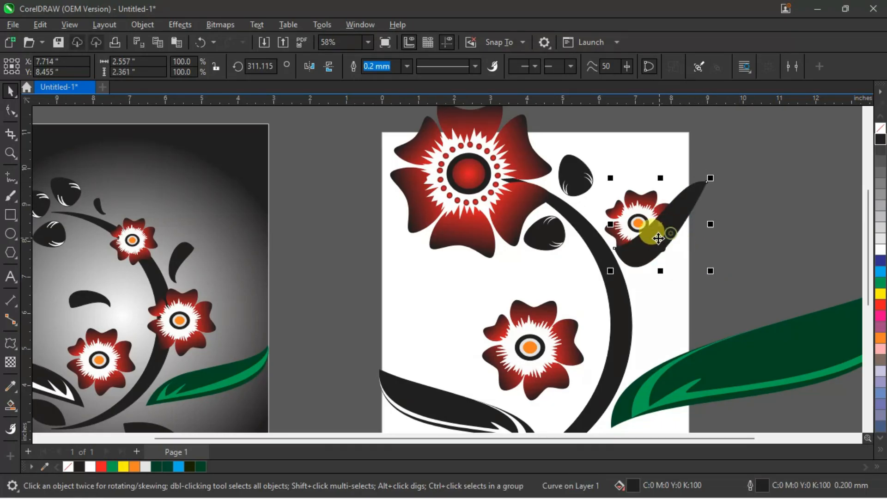
{"action": "left_click_drag", "start_coordinate": [708, 267], "coordinate": [688, 241]}
{"action": "left_click_drag", "start_coordinate": [649, 213], "coordinate": [669, 287]}
{"action": "left_click", "coordinate": [728, 262]}
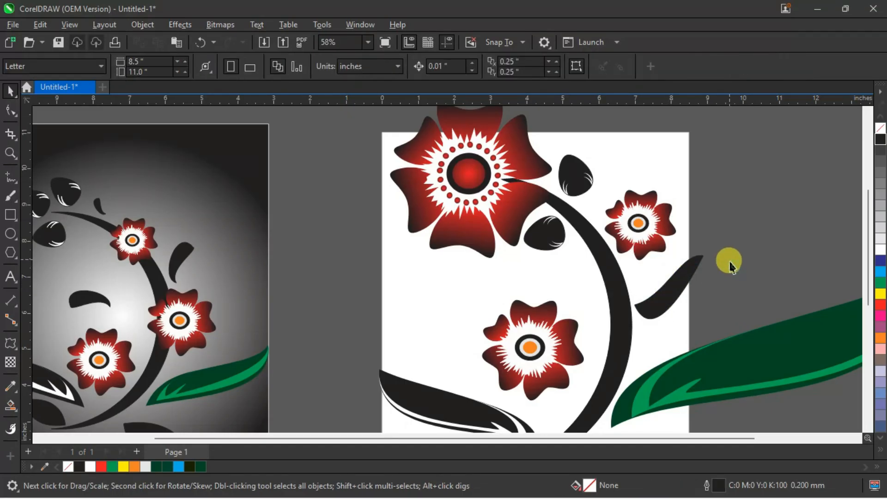
Step: Draw a rectangle about 5.63 × 5.25 inches left of the reference artwork and convert it to curves
{"action": "scroll", "coordinate": [735, 267], "scroll_direction": "down", "scroll_amount": 1}
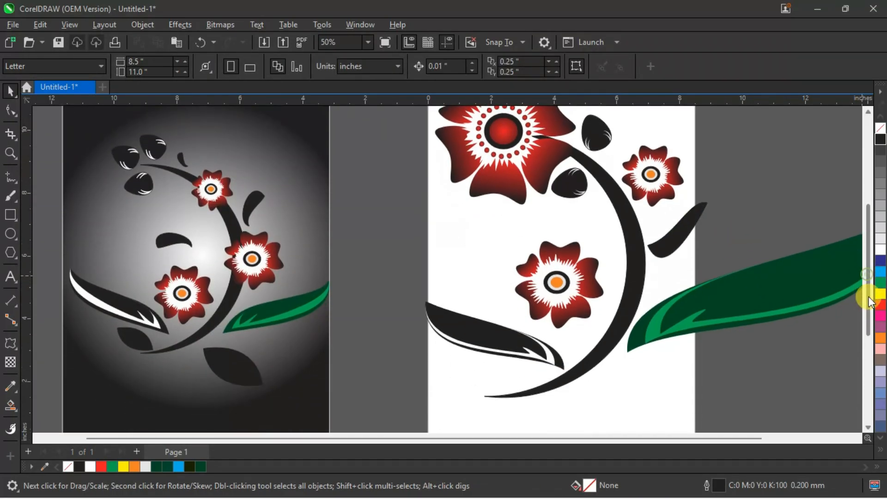
{"action": "scroll", "coordinate": [713, 255], "scroll_direction": "down", "scroll_amount": 2}
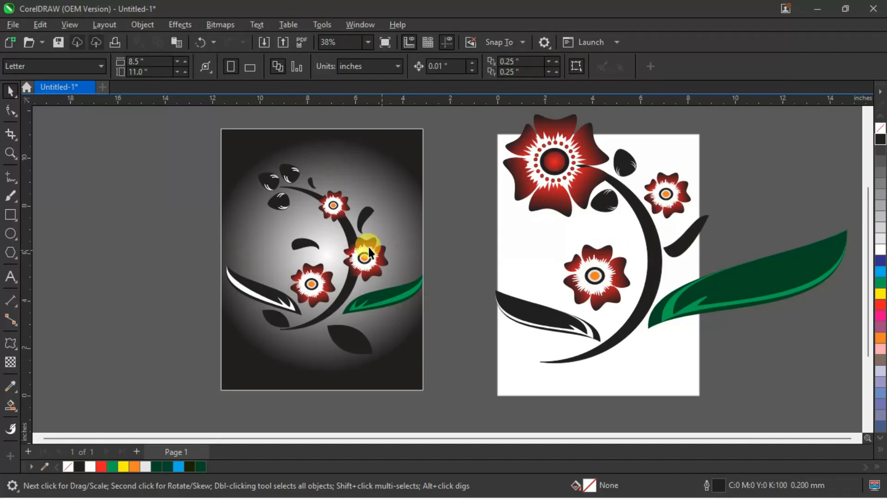
{"action": "left_click", "coordinate": [344, 337]}
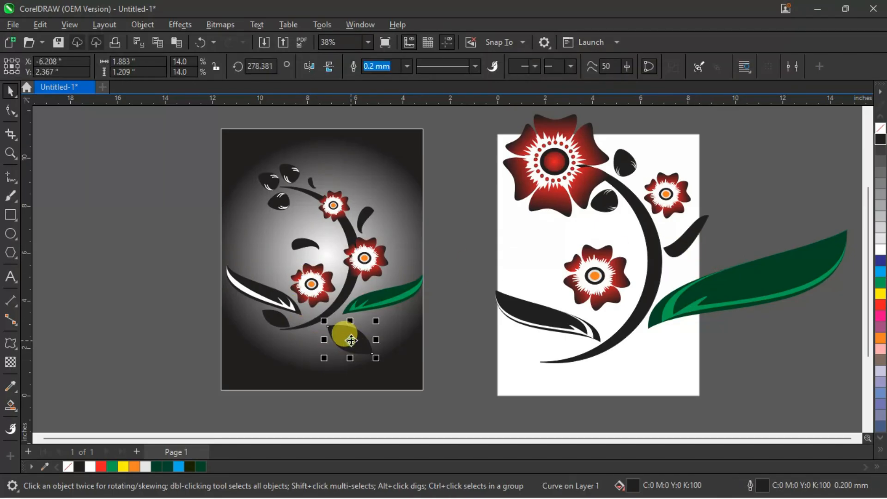
{"action": "left_click", "coordinate": [10, 215]}
{"action": "left_click_drag", "start_coordinate": [57, 182], "coordinate": [19, 229]}
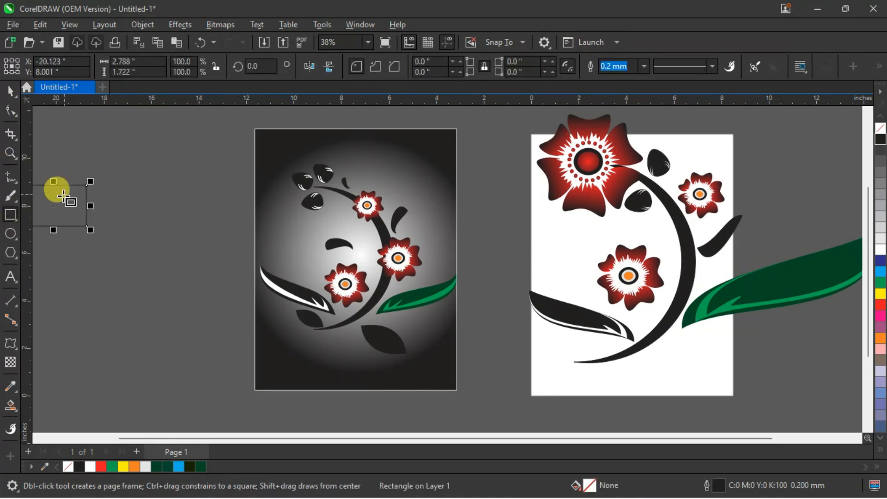
{"action": "key", "text": "Delete"}
{"action": "left_click_drag", "start_coordinate": [68, 187], "coordinate": [209, 319]}
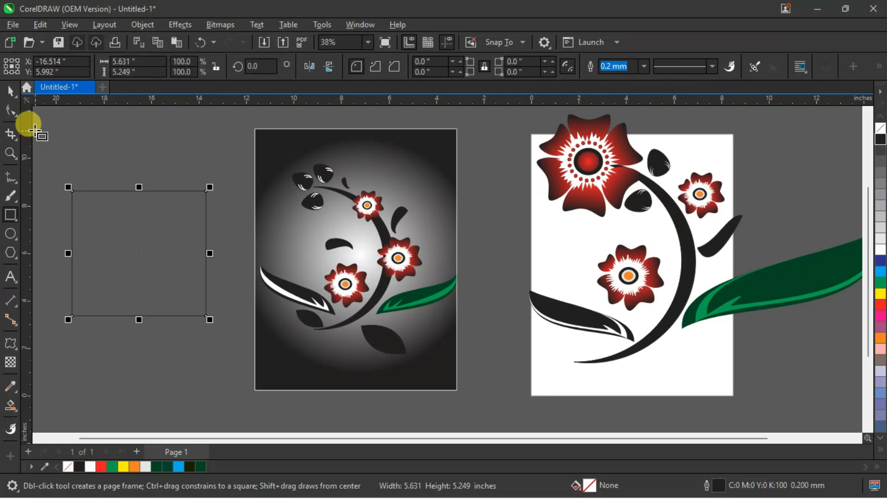
{"action": "left_click", "coordinate": [10, 110]}
{"action": "left_click", "coordinate": [785, 64]}
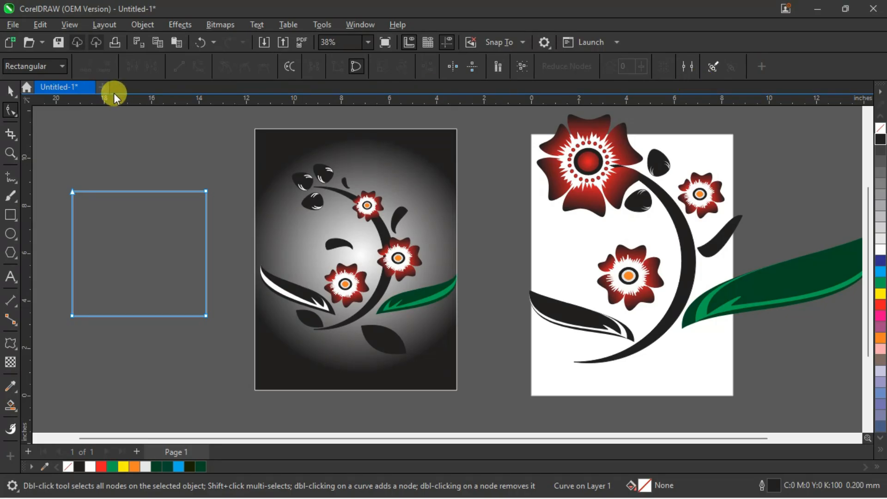
Step: Shape the rectangle into a pointed leaf by curving its sides, removing two opposite corner nodes and extending its upper tip, filled black
{"action": "left_click_drag", "start_coordinate": [93, 211], "coordinate": [228, 340]}
{"action": "left_click", "coordinate": [198, 66]}
{"action": "left_click", "coordinate": [50, 162]}
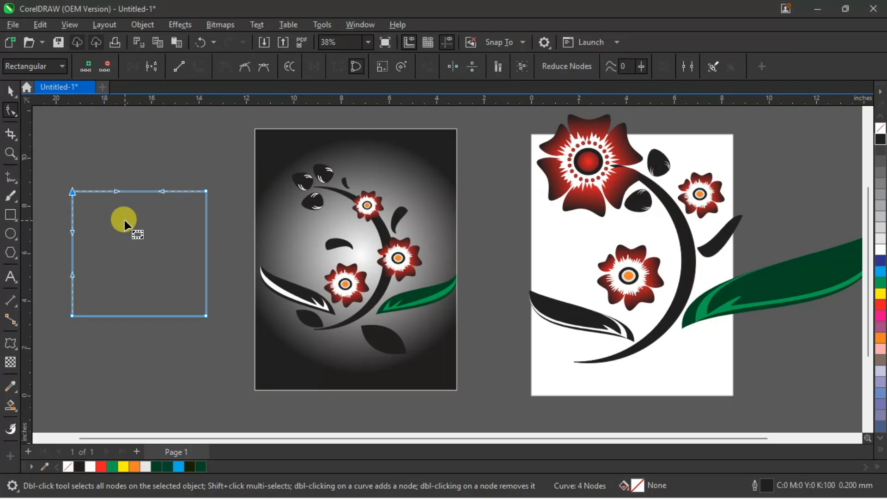
{"action": "key", "text": "Delete"}
{"action": "left_click_drag", "start_coordinate": [124, 222], "coordinate": [225, 345]}
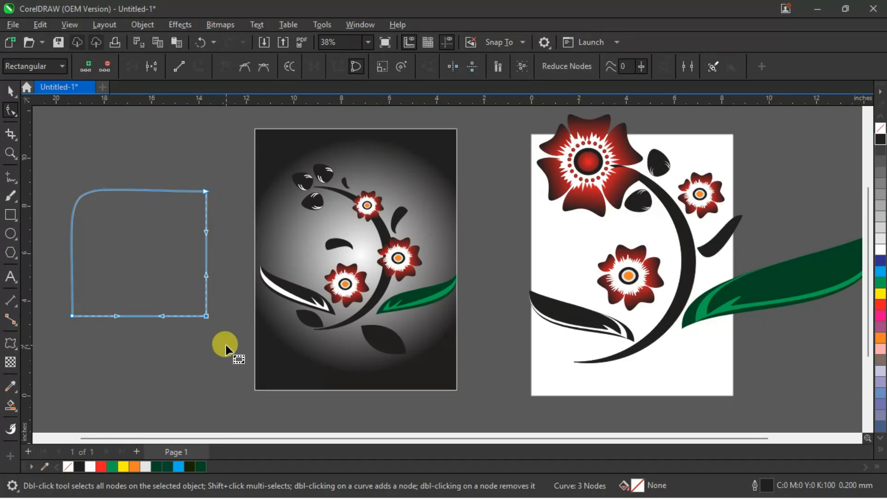
{"action": "key", "text": "Delete"}
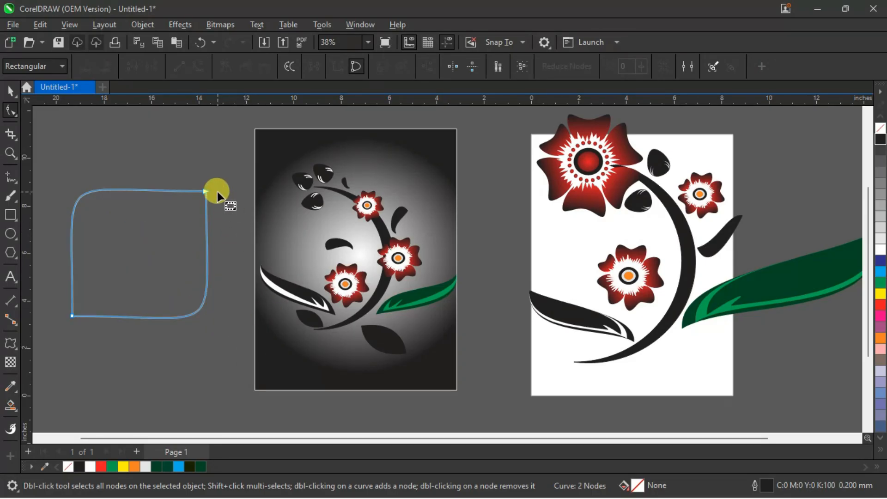
{"action": "left_click_drag", "start_coordinate": [206, 191], "coordinate": [377, 136]}
{"action": "left_click", "coordinate": [880, 139]}
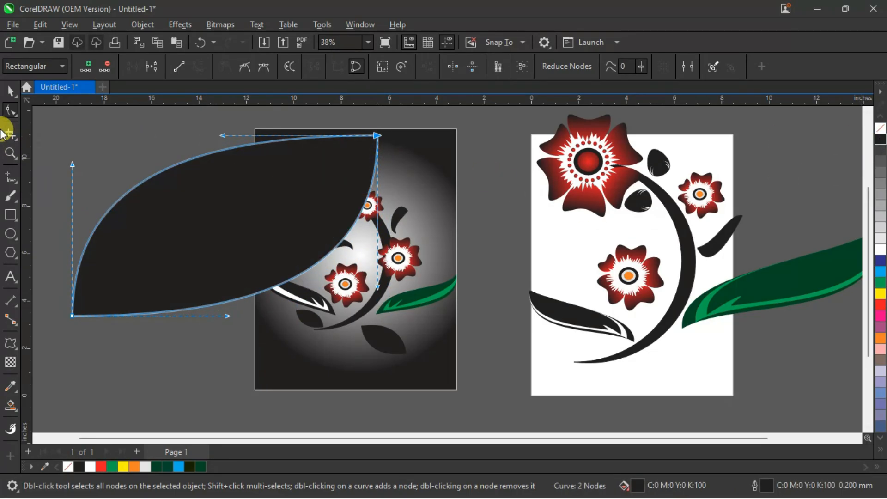
Step: Place two scaled-down black leaves beneath the stem's lower end, the larger about 2.0 × 1.12 inches and rotated about 313.1°
{"action": "left_click", "coordinate": [18, 91]}
{"action": "left_click_drag", "start_coordinate": [377, 310], "coordinate": [236, 214]}
{"action": "left_click_drag", "start_coordinate": [158, 174], "coordinate": [670, 394]}
{"action": "left_click", "coordinate": [585, 337]}
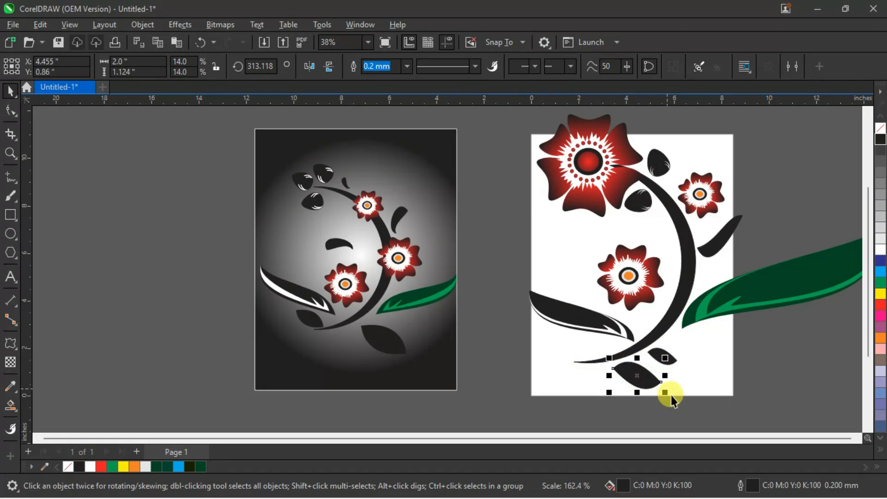
{"action": "left_click", "coordinate": [739, 361]}
Step: Scale the whole floral design down to about 6.79 × 5.3 inches and position it within the page
{"action": "scroll", "coordinate": [715, 306], "scroll_direction": "down", "scroll_amount": 1}
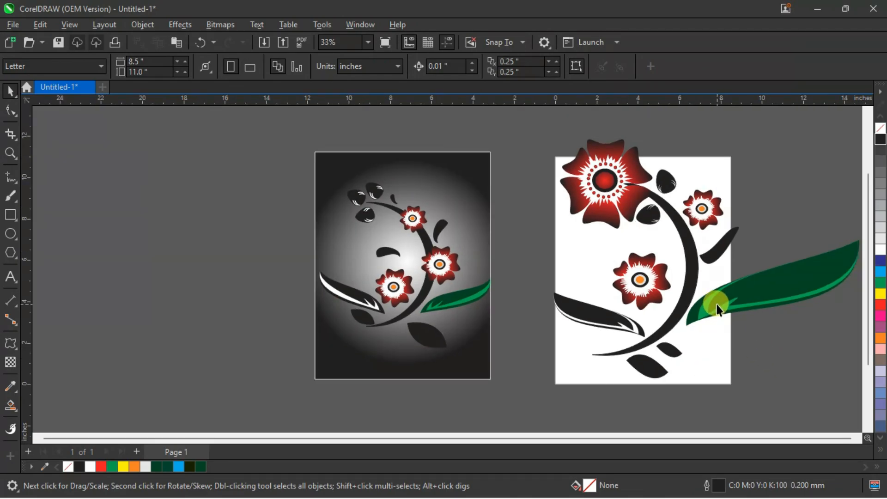
{"action": "scroll", "coordinate": [674, 382], "scroll_direction": "down", "scroll_amount": 2}
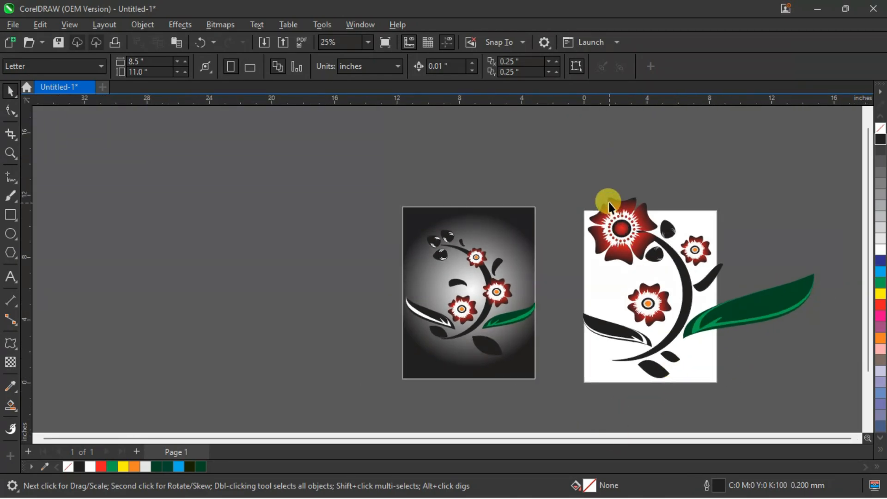
{"action": "left_click_drag", "start_coordinate": [568, 181], "coordinate": [722, 312]}
{"action": "left_click_drag", "start_coordinate": [656, 256], "coordinate": [667, 305]}
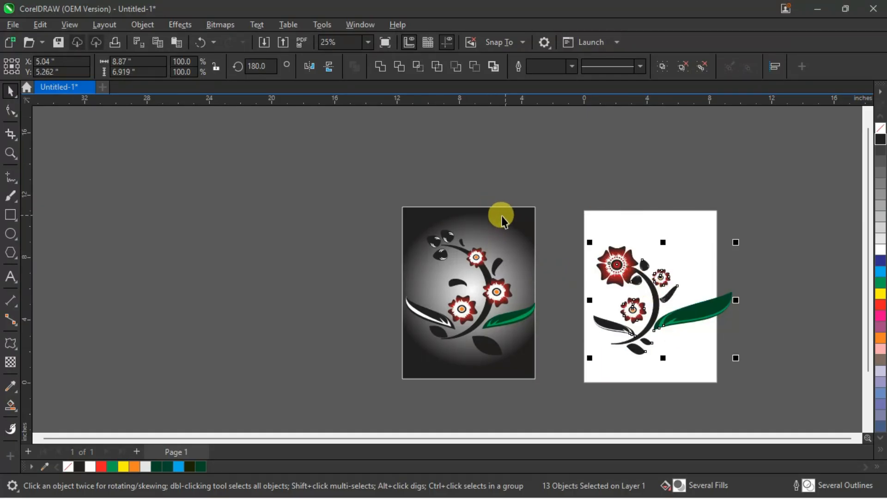
{"action": "scroll", "coordinate": [496, 218], "scroll_direction": "up", "scroll_amount": 1}
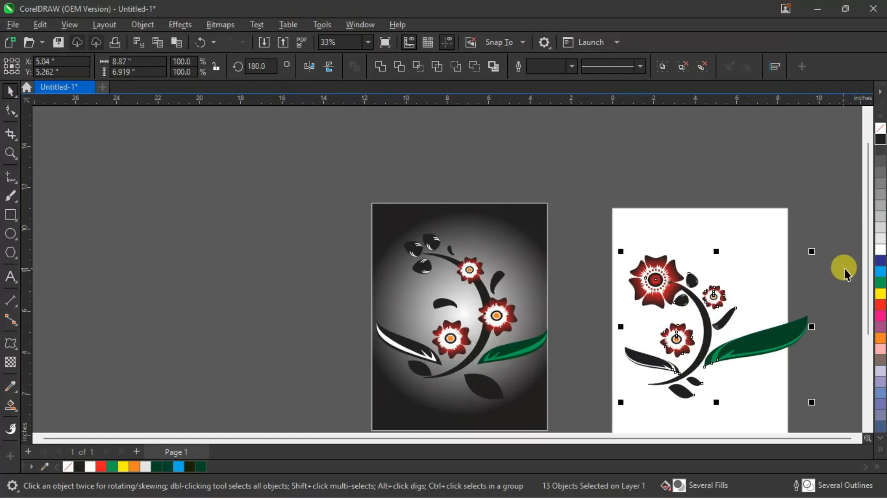
{"action": "scroll", "coordinate": [867, 276], "scroll_direction": "down", "scroll_amount": 1}
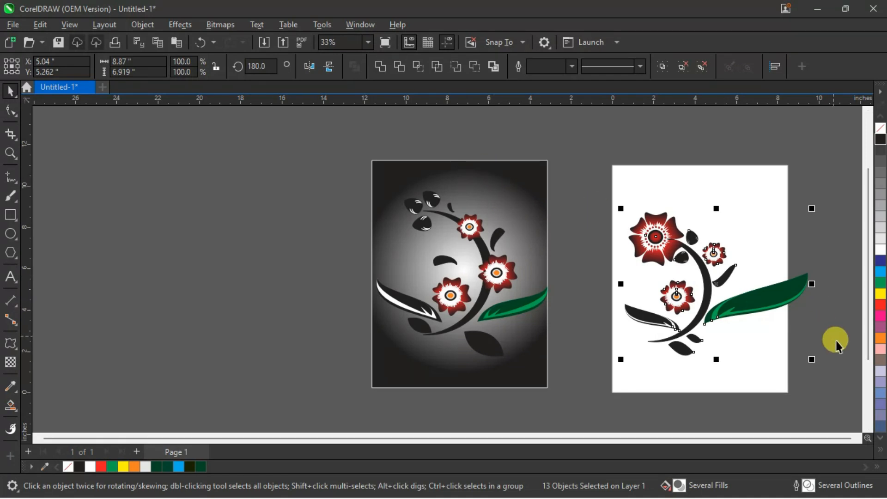
{"action": "left_click_drag", "start_coordinate": [812, 359], "coordinate": [758, 322]}
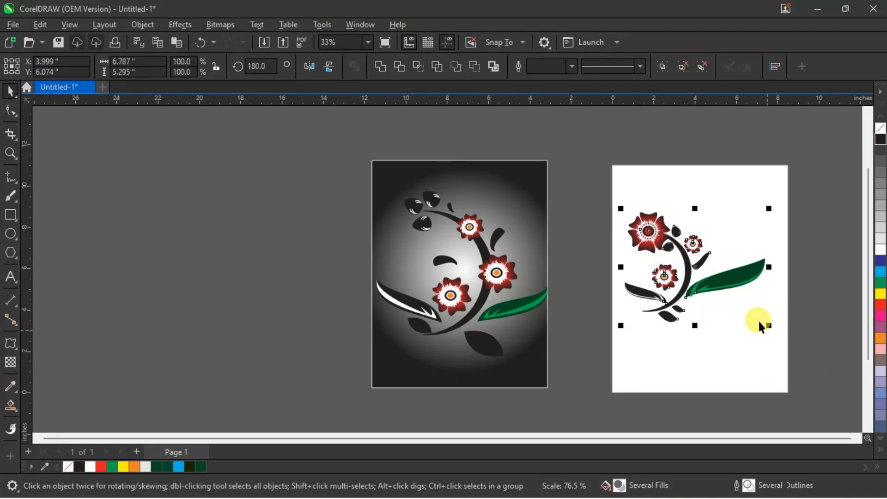
{"action": "left_click", "coordinate": [685, 264]}
{"action": "left_click_drag", "start_coordinate": [684, 263], "coordinate": [701, 261]}
{"action": "left_click", "coordinate": [777, 274]}
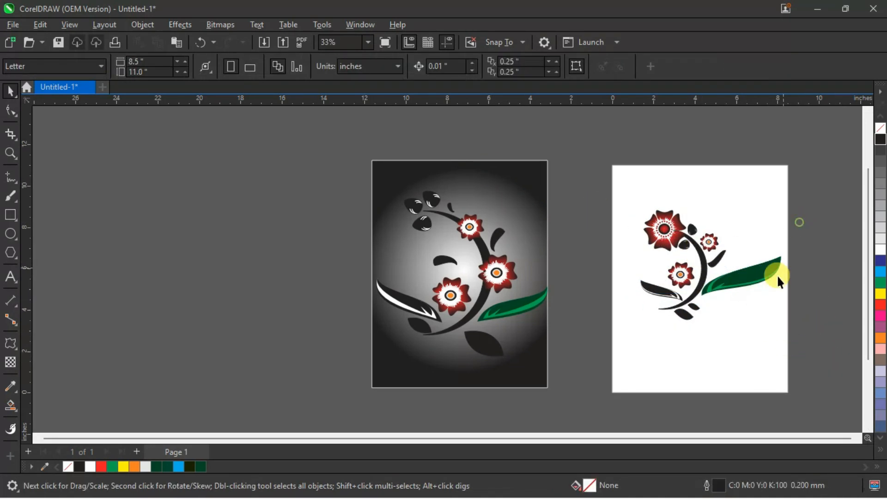
{"action": "scroll", "coordinate": [763, 285], "scroll_direction": "up", "scroll_amount": 1}
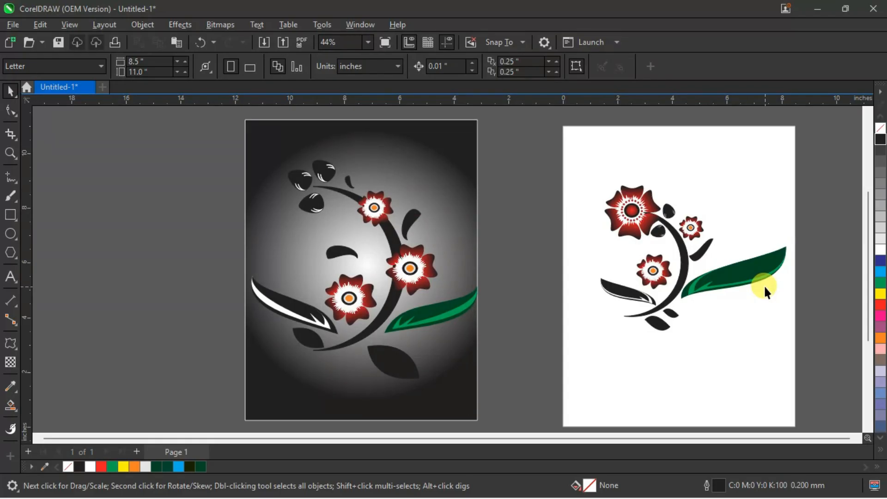